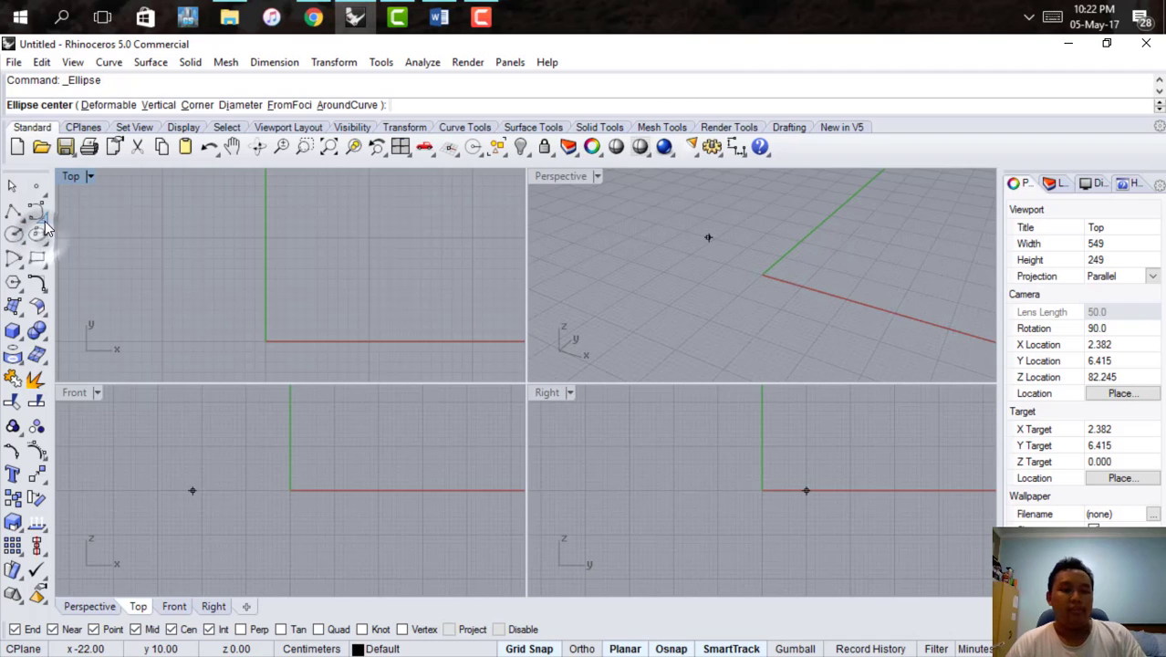
# Draw a 6 by 10 cm rectangle from the origin in the Top view.
pyautogui.click(45, 222)
pyautogui.click(44, 289)
pyautogui.click(43, 266)
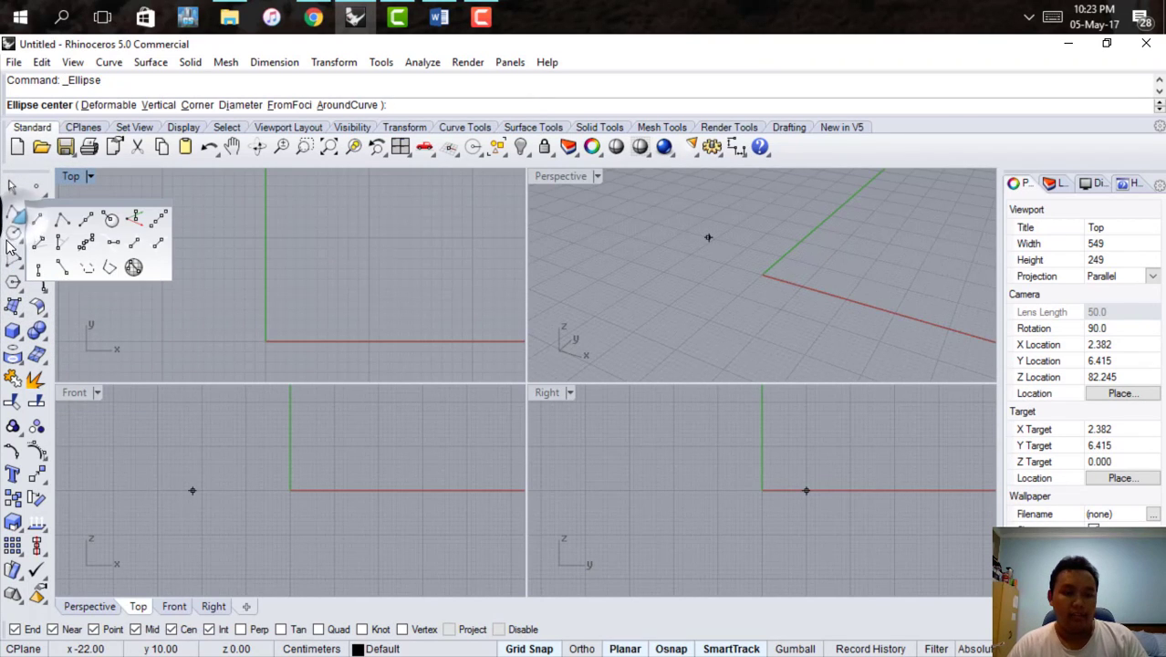
pyautogui.click(248, 215)
pyautogui.press('Escape')
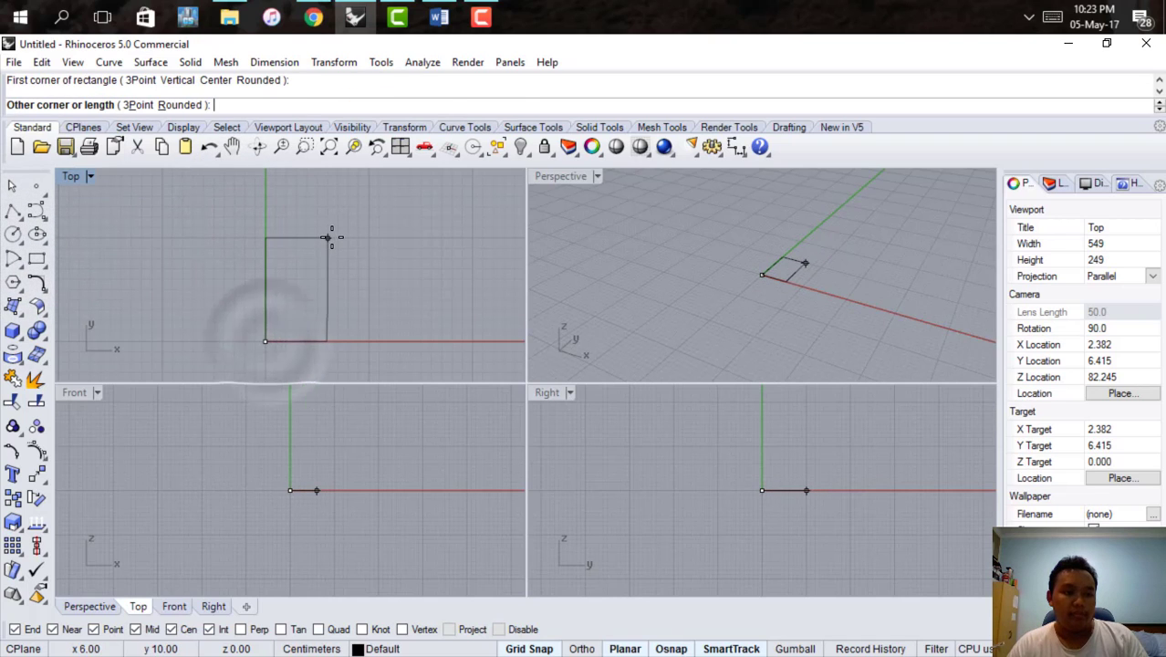
# Fillet all four corners of the rectangle with a radius of 1 cm.
pyautogui.doubleClick(71, 176)
pyautogui.click(37, 283)
pyautogui.click(484, 309)
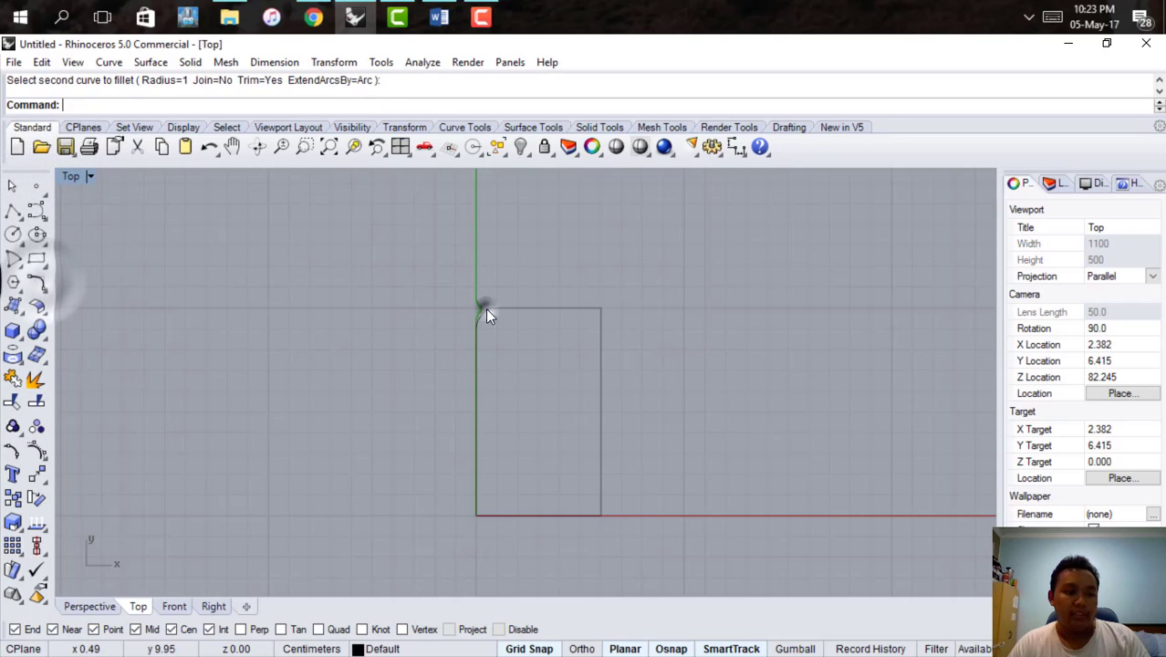
pyautogui.click(486, 310)
pyautogui.rightClick(593, 310)
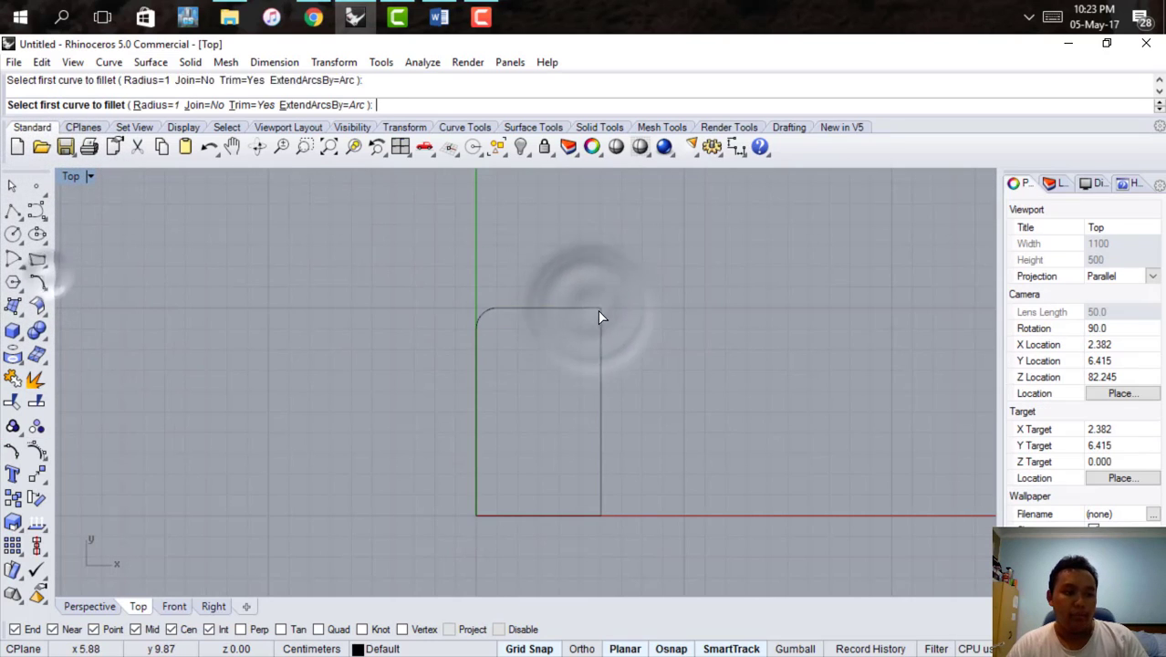
pyautogui.click(487, 516)
pyautogui.click(477, 509)
pyautogui.click(37, 282)
pyautogui.click(595, 515)
pyautogui.click(601, 510)
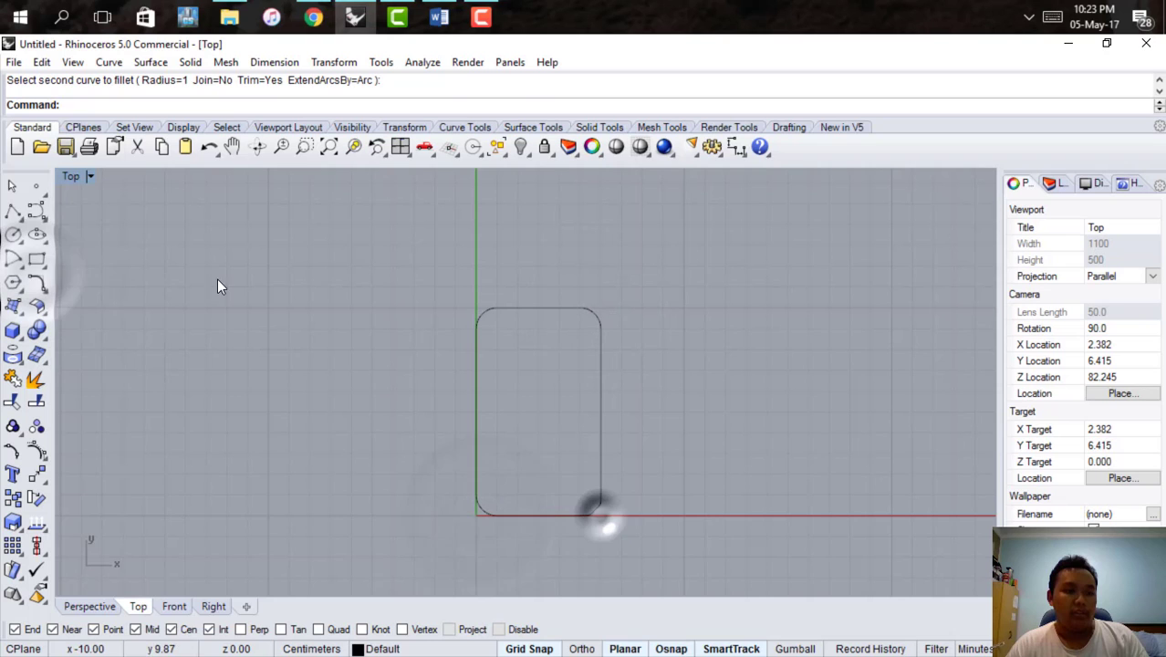
# Draw a second rectangle over the rounded outline, from its upper corner at (0, 10) to its opposite edge at about (6, 1.88).
pyautogui.doubleClick(81, 177)
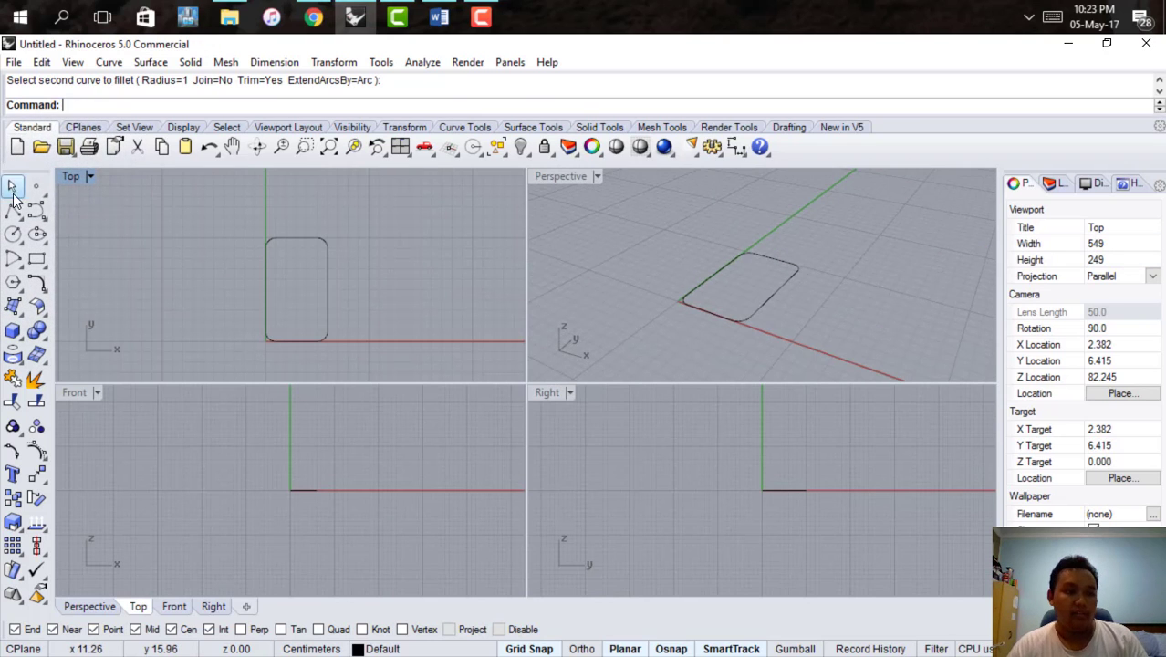
pyautogui.click(763, 315)
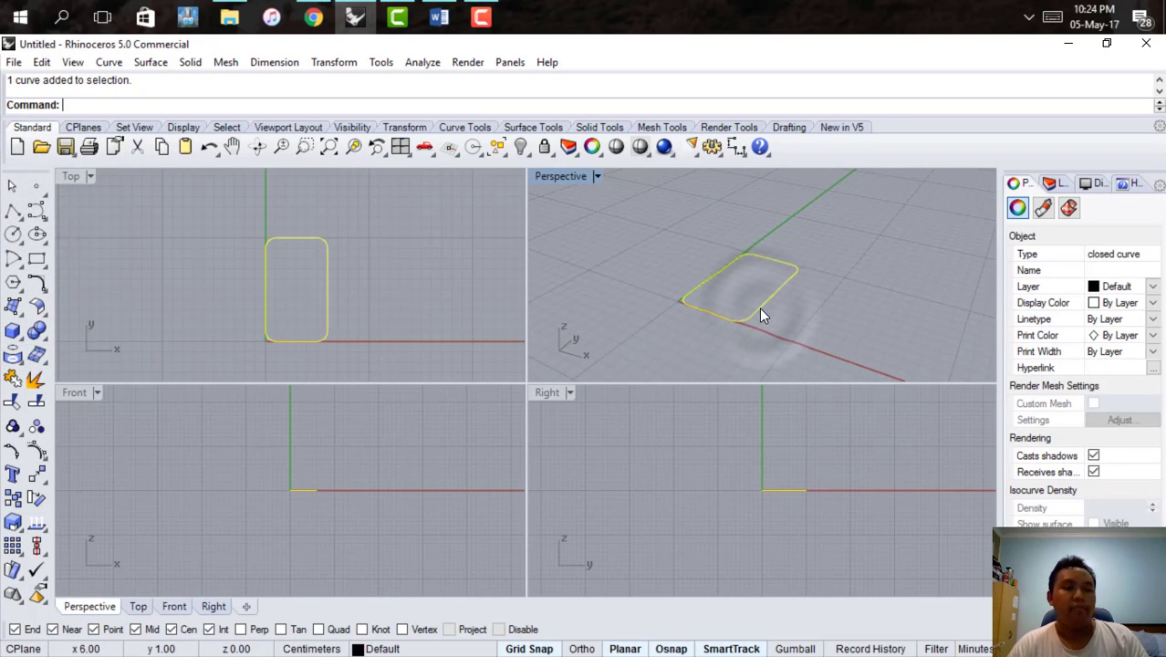
pyautogui.click(14, 187)
pyautogui.click(39, 254)
pyautogui.scroll(8, 286, 248)
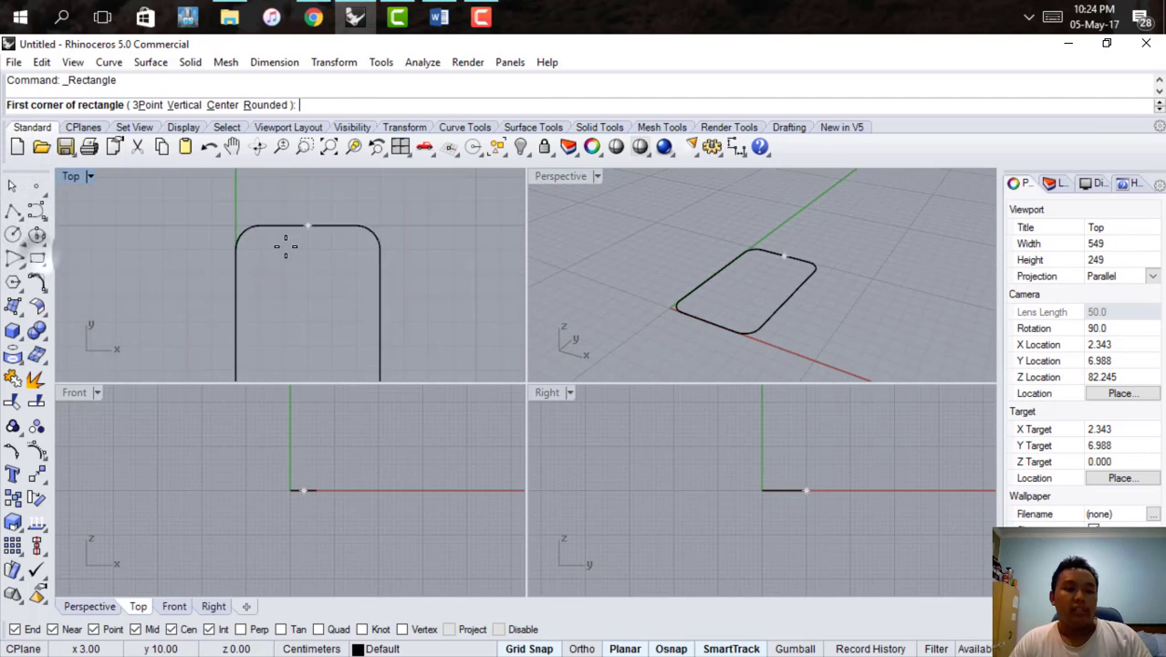
pyautogui.click(258, 247)
pyautogui.moveTo(338, 338); pyautogui.dragTo(293, 241, button='right')
pyautogui.click(39, 259)
pyautogui.scroll(-10, 243, 290)
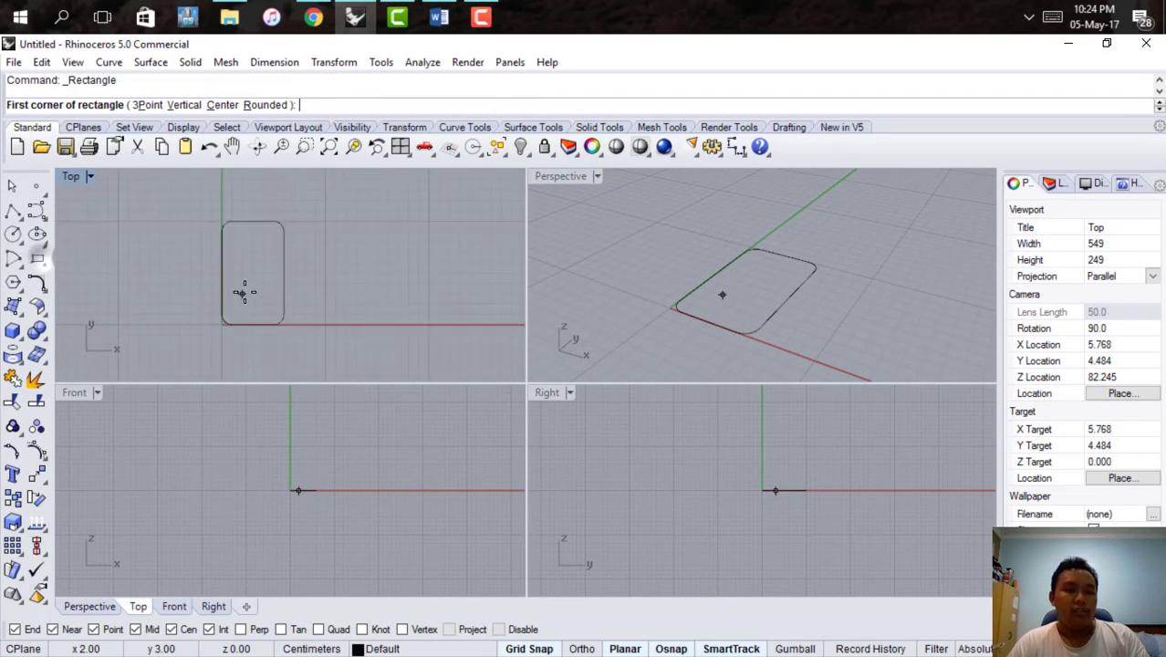
pyautogui.scroll(14, 240, 266)
pyautogui.scroll(3, 279, 306)
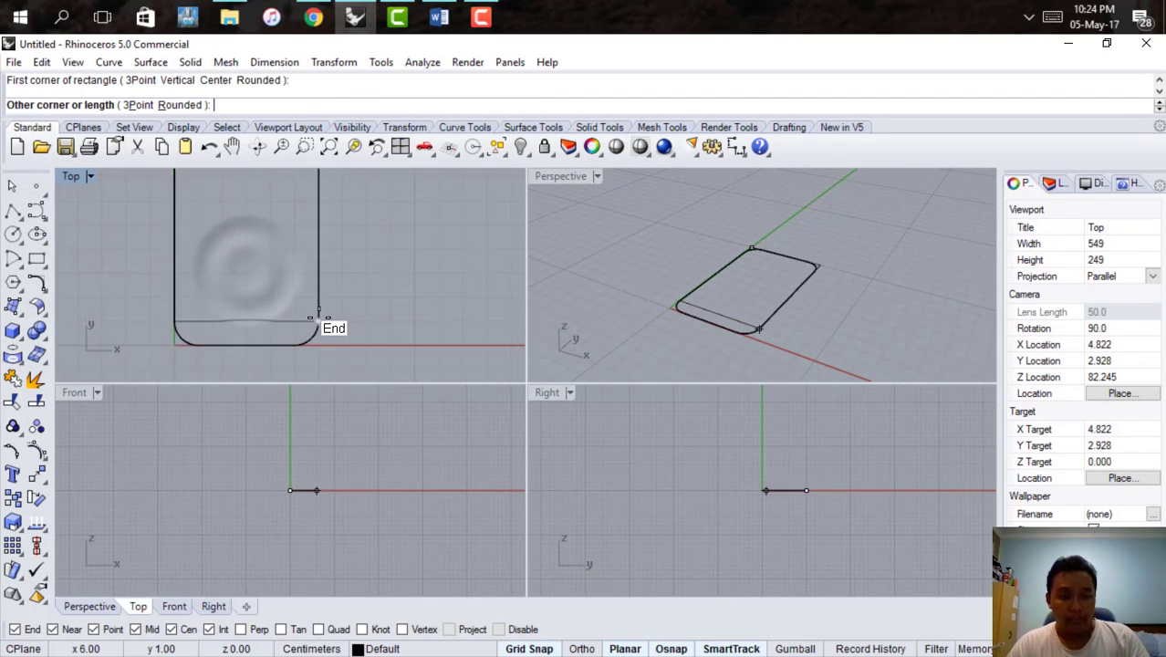
pyautogui.click(318, 299)
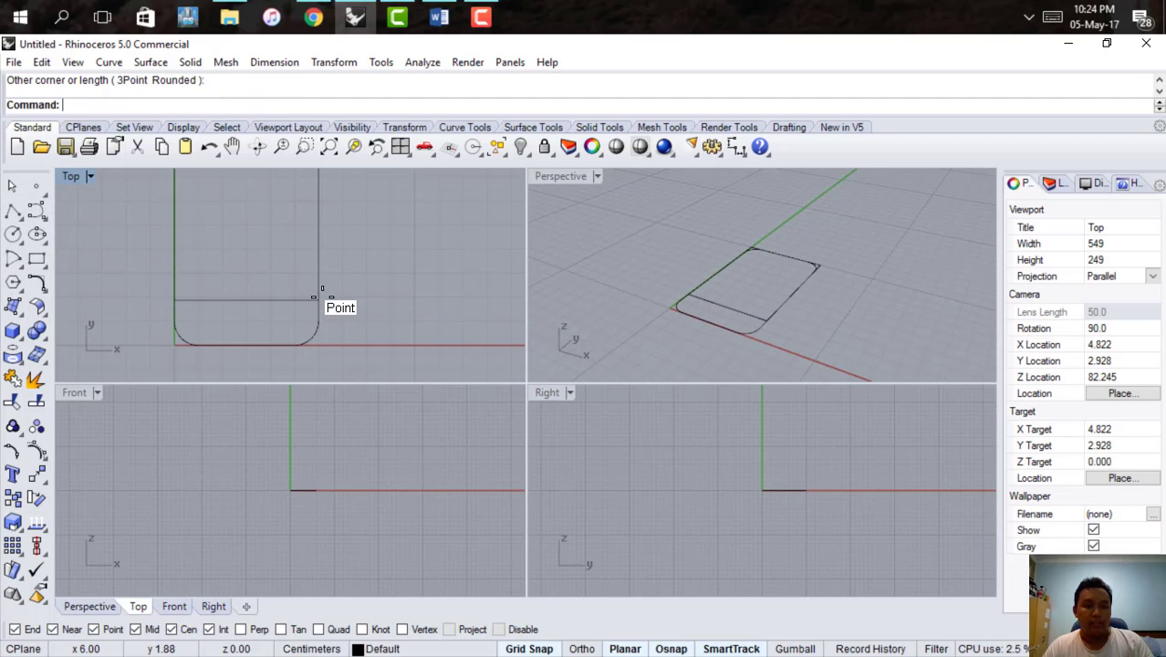
# Fillet the four corners of the second, shorter rectangle with a radius of 1 cm.
pyautogui.click(37, 282)
pyautogui.click(187, 298)
pyautogui.click(178, 305)
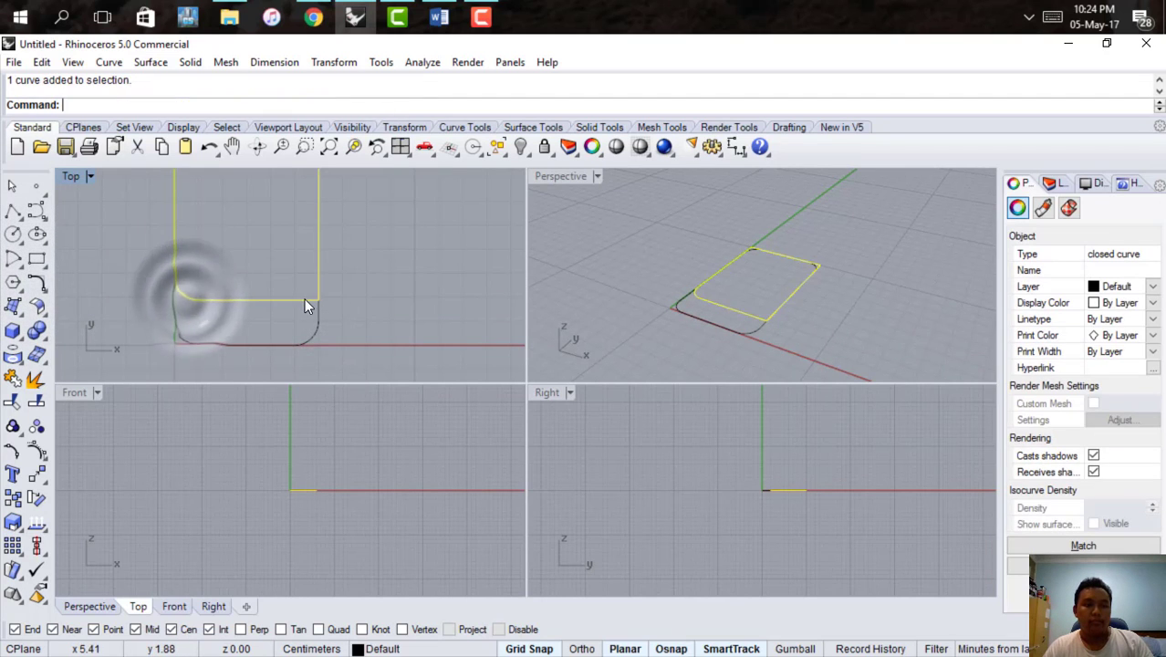
pyautogui.click(316, 292)
pyautogui.click(309, 301)
pyautogui.scroll(5, 279, 230)
pyautogui.click(301, 239)
pyautogui.click(36, 282)
pyautogui.scroll(2, 209, 237)
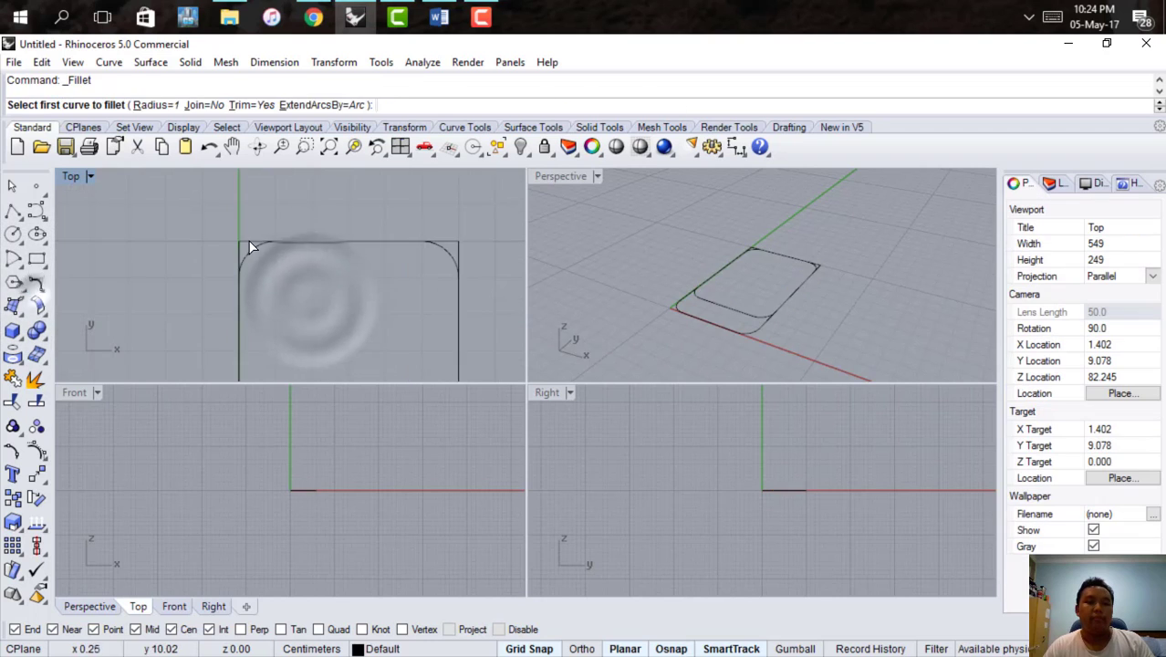
pyautogui.click(249, 241)
pyautogui.click(240, 250)
pyautogui.click(448, 246)
pyautogui.click(714, 287)
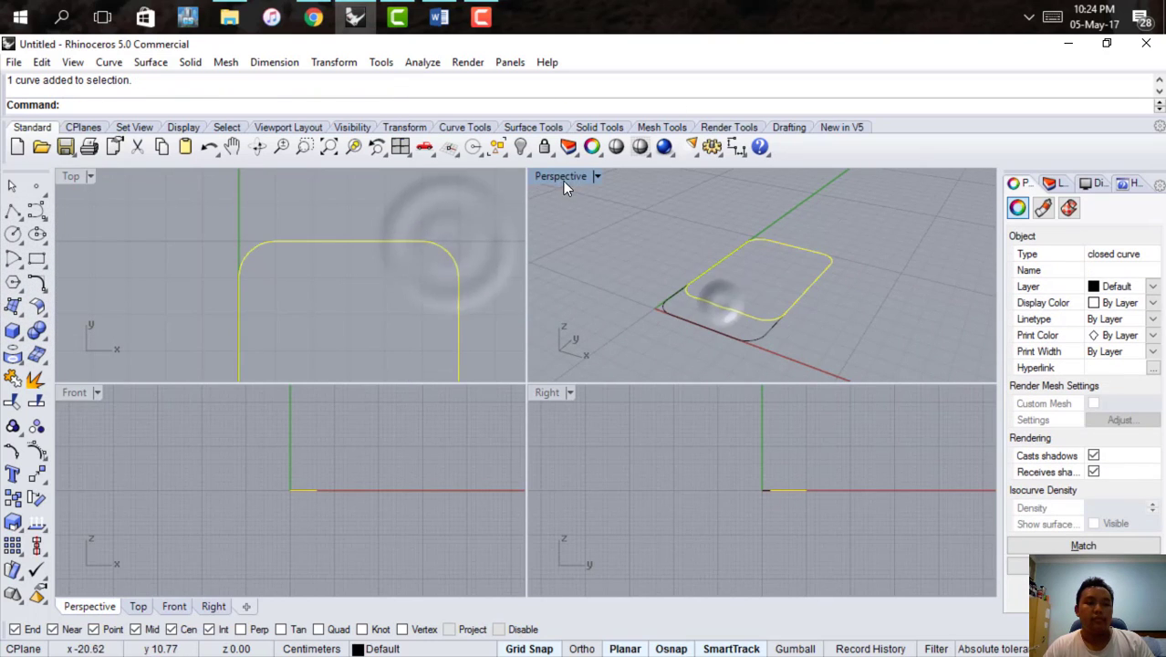
# Move the shorter rounded rectangle 5 cm straight up, placing its end point in the Right view.
pyautogui.doubleClick(559, 177)
pyautogui.click(485, 461)
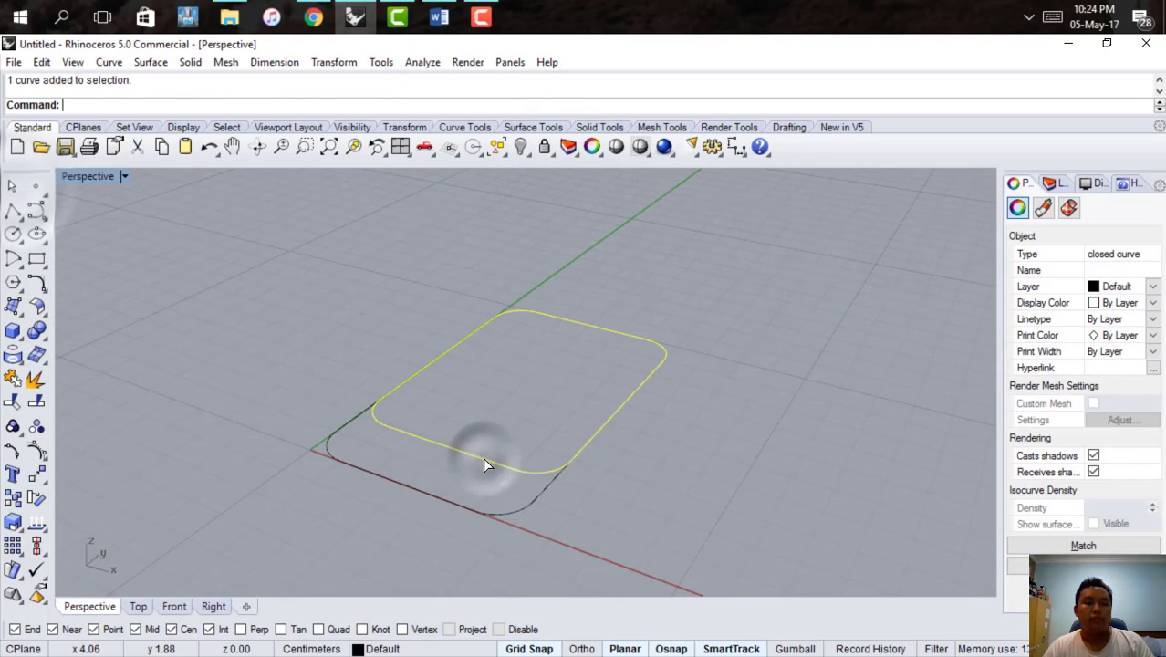
pyautogui.write('Mov')
pyautogui.press('Return')
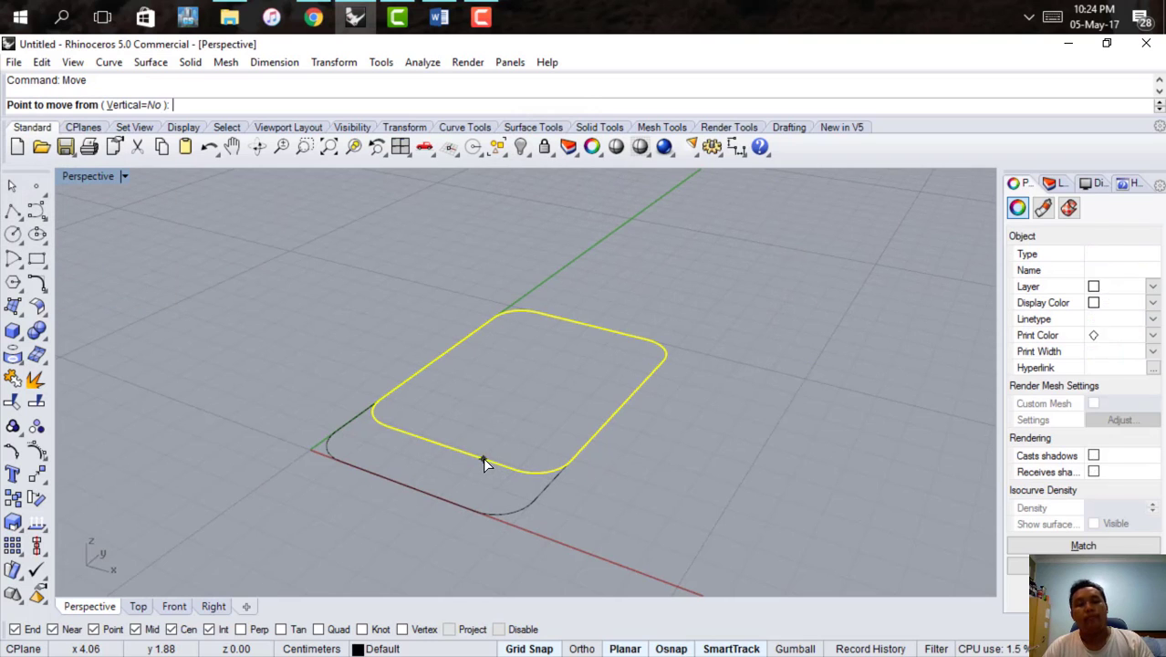
pyautogui.click(458, 447)
pyautogui.doubleClick(88, 176)
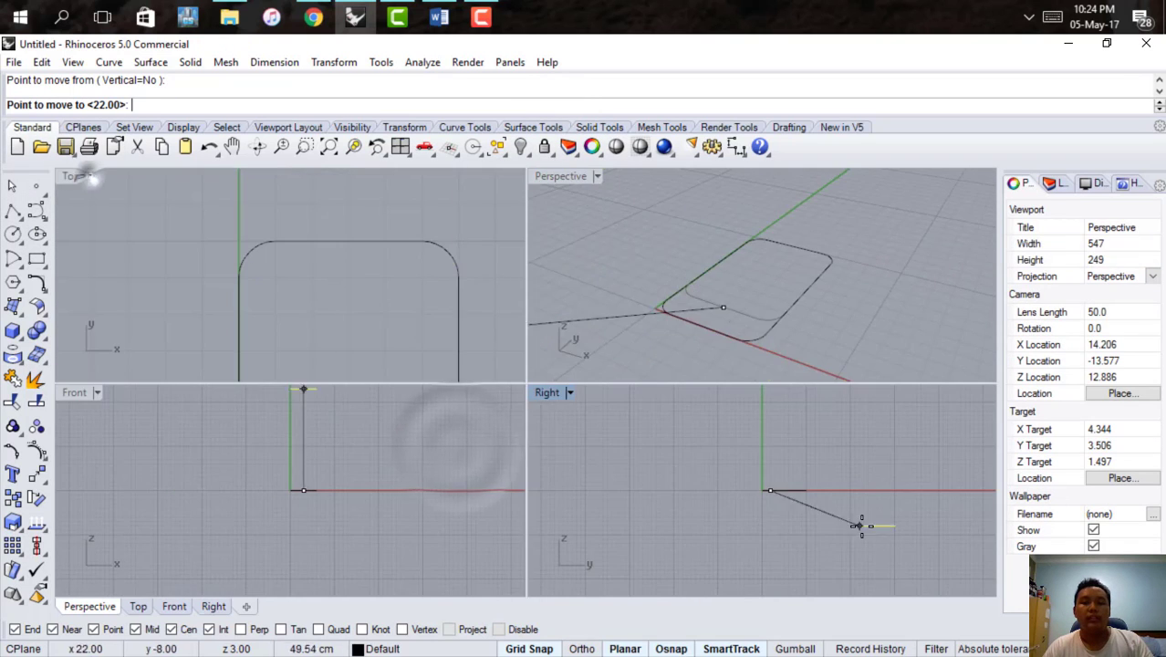
pyautogui.doubleClick(548, 393)
pyautogui.click(549, 338)
pyautogui.press('Escape')
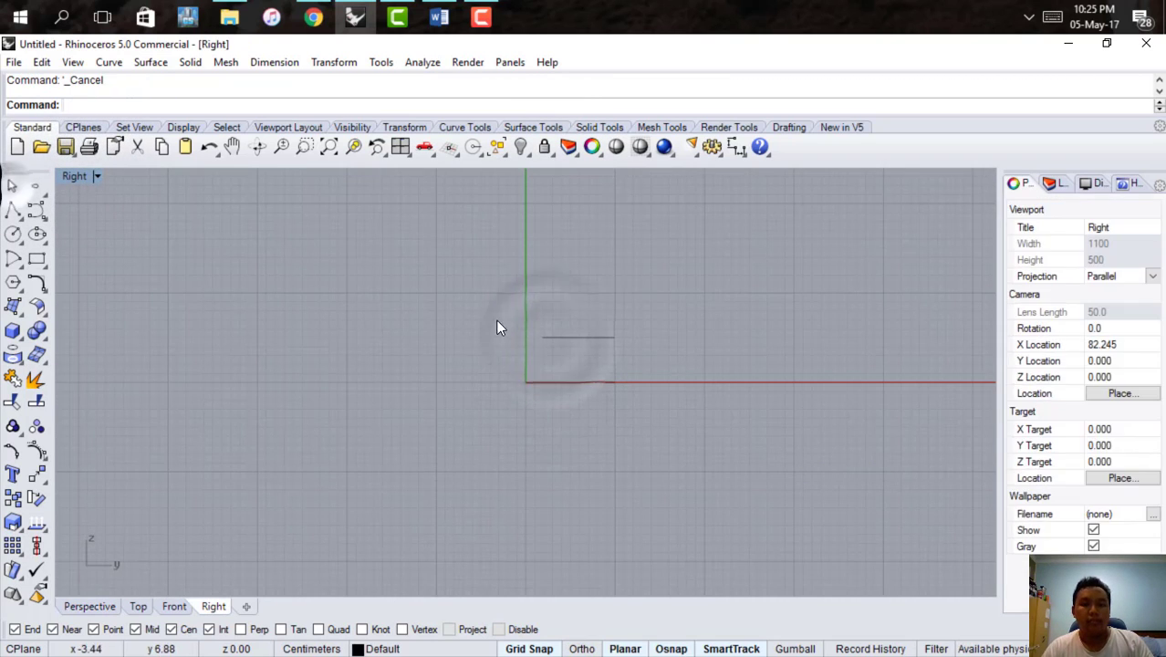
# Loft a surface between the base outline and the raised rounded rectangle, keeping the default seam points and loft options.
pyautogui.moveTo(495, 320); pyautogui.dragTo(604, 345)
pyautogui.click(595, 317)
pyautogui.doubleClick(76, 177)
pyautogui.doubleClick(559, 173)
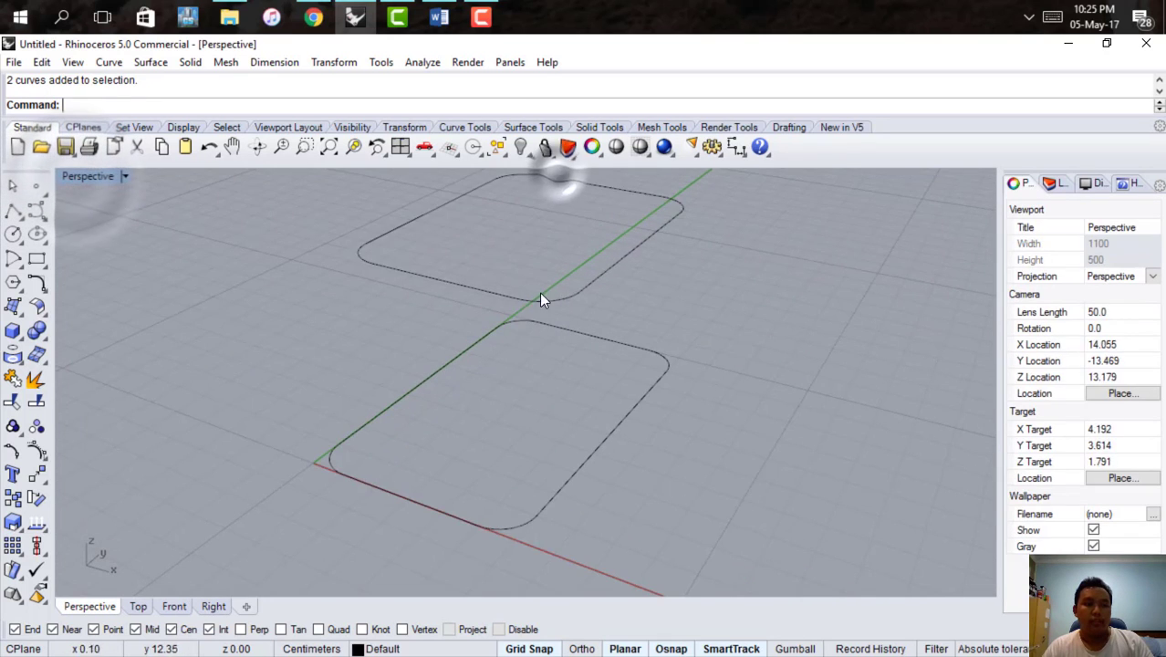
pyautogui.click(521, 296)
pyautogui.click(305, 243)
pyautogui.write('Loft')
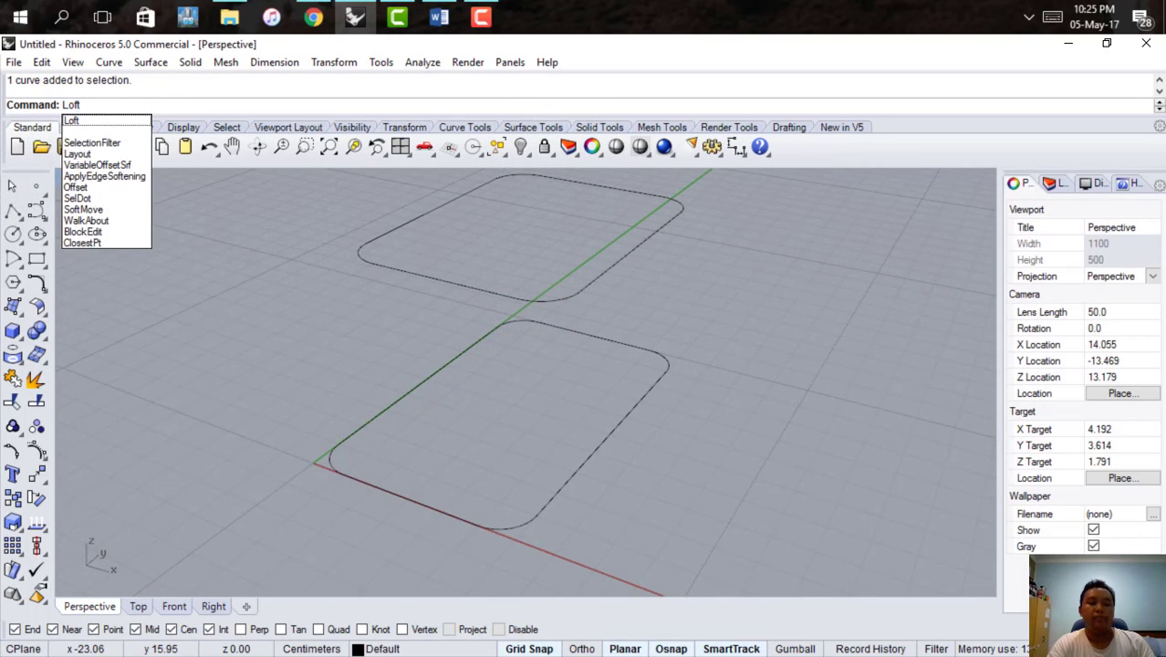
pyautogui.press('Return')
pyautogui.press('Return')
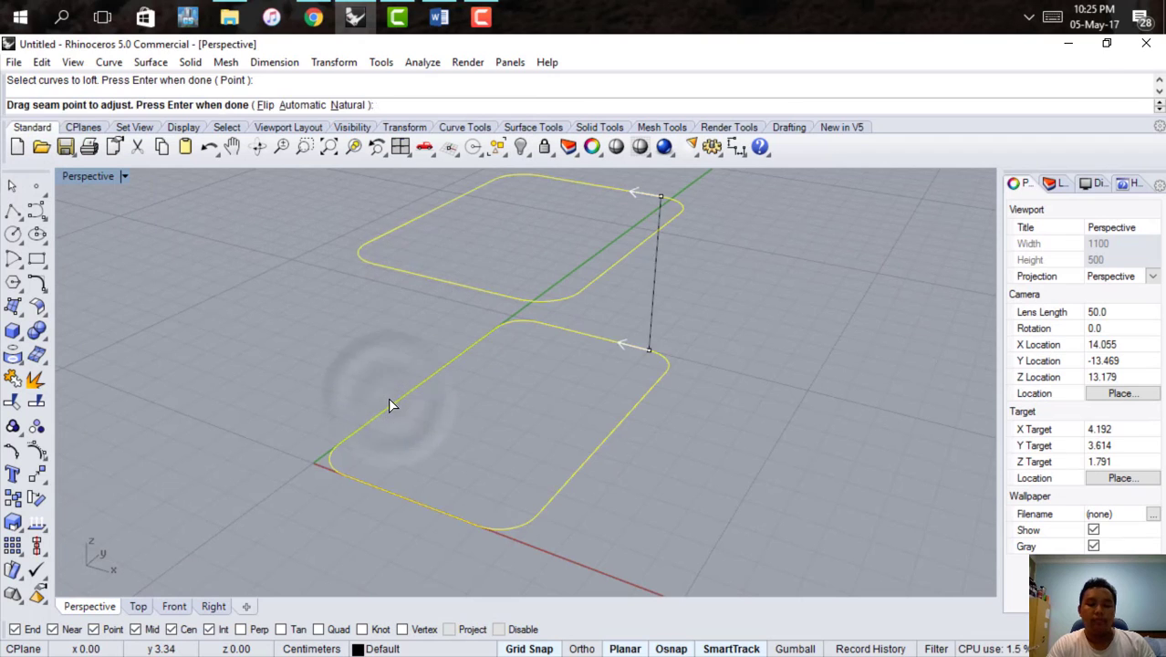
pyautogui.press('Return')
pyautogui.press('Return')
# Shade the Perspective view and examine the lofted wall.
pyautogui.scroll(-3, 589, 447)
pyautogui.moveTo(589, 447); pyautogui.dragTo(644, 437, button='right')
pyautogui.scroll(3, 511, 274)
pyautogui.click(616, 146)
pyautogui.scroll(-4, 566, 245)
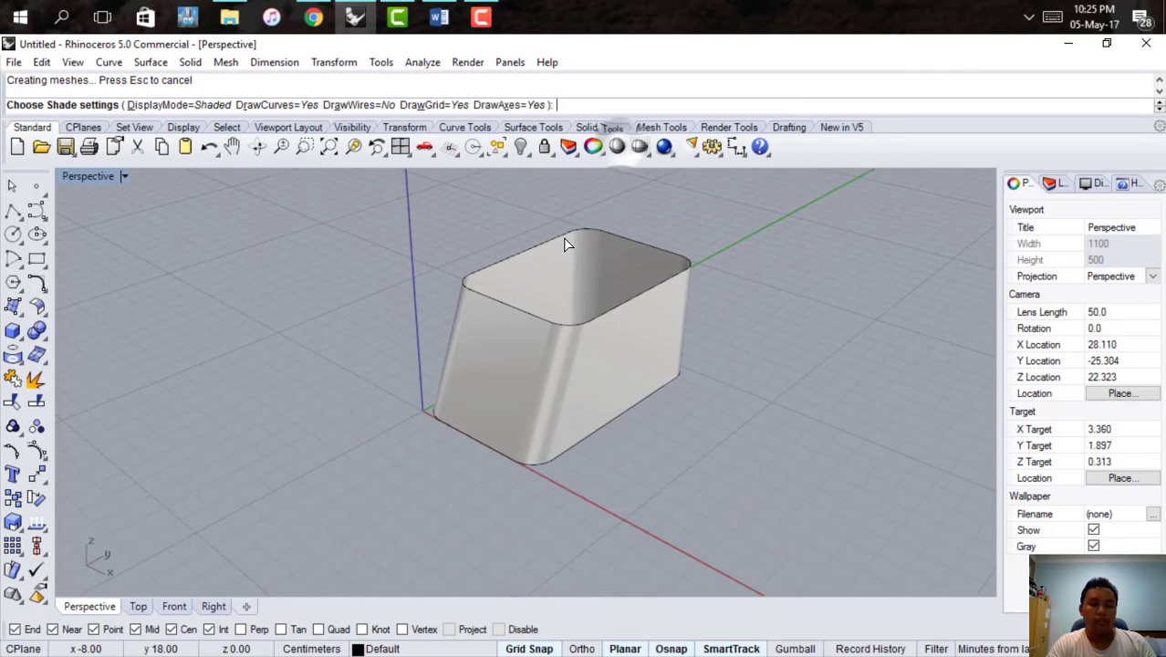
# Draw an inner rectangle on the ground plane in the Top view, from (1, 9) to about (5, 1.88).
pyautogui.doubleClick(91, 176)
pyautogui.scroll(-10, 323, 236)
pyautogui.scroll(2, 323, 236)
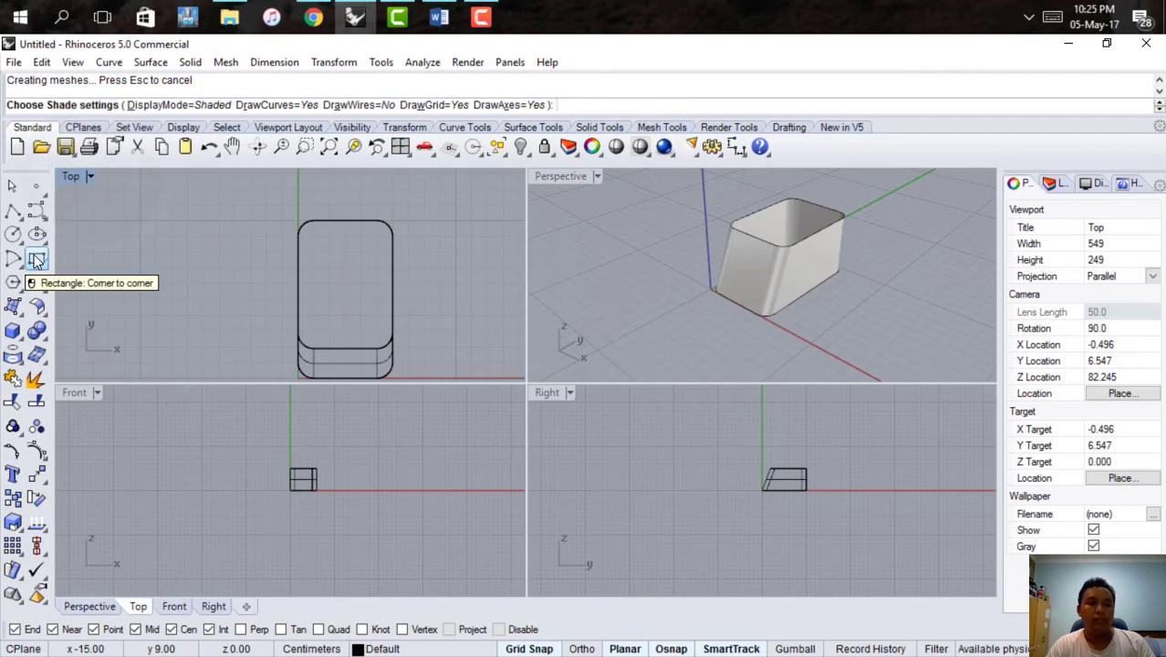
pyautogui.click(38, 259)
pyautogui.scroll(4, 367, 249)
pyautogui.click(284, 195)
pyautogui.scroll(-5, 284, 195)
pyautogui.scroll(5, 313, 285)
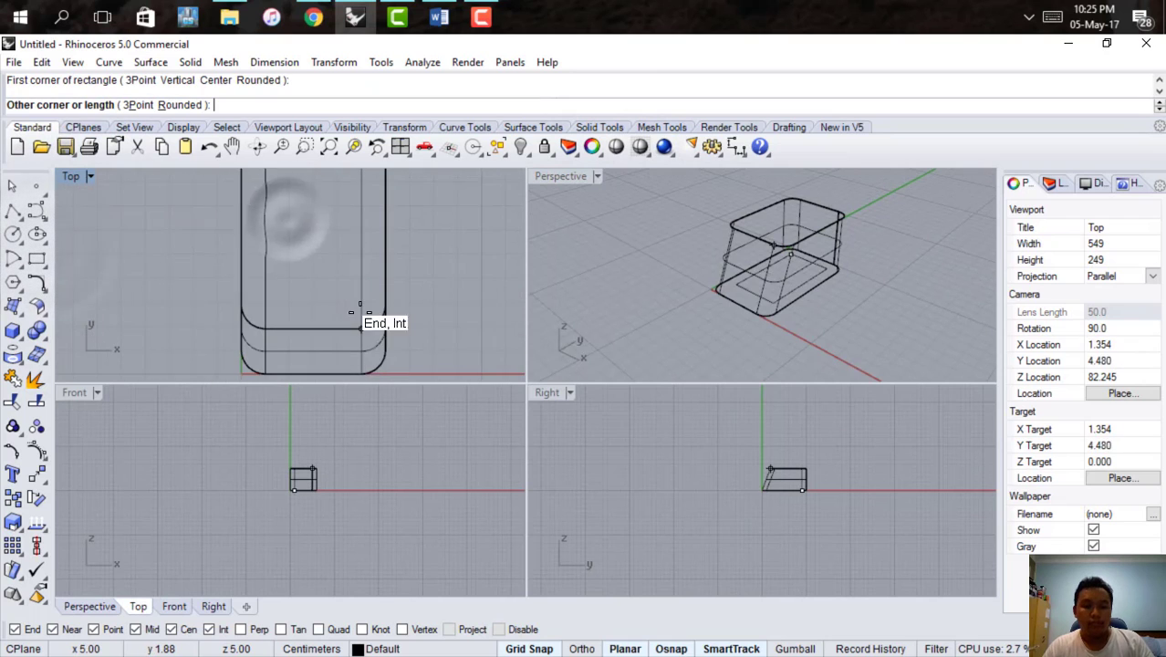
# Fillet the two lower corners of the inner rectangle with a radius of 1 cm.
pyautogui.click(265, 318)
pyautogui.click(270, 327)
pyautogui.click(314, 369)
pyautogui.click(357, 327)
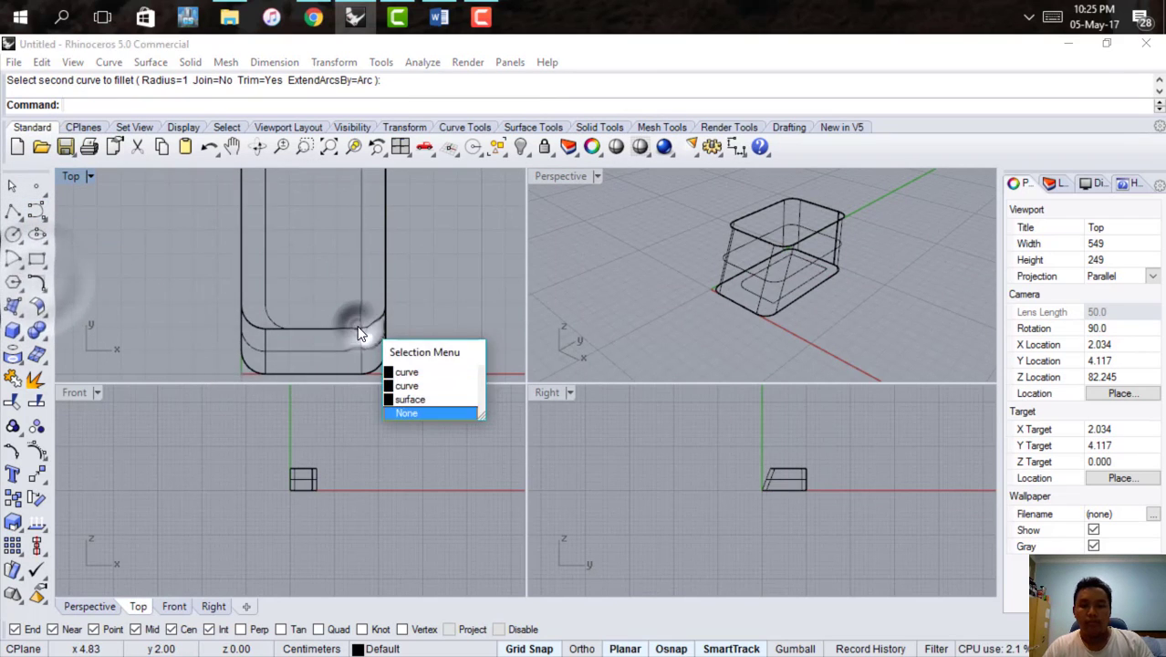
pyautogui.click(407, 373)
pyautogui.click(35, 280)
pyautogui.click(362, 316)
pyautogui.click(355, 328)
# Fillet the two upper corners of the inner rectangle with a radius of 1 cm.
pyautogui.scroll(-5, 363, 377)
pyautogui.scroll(9, 312, 253)
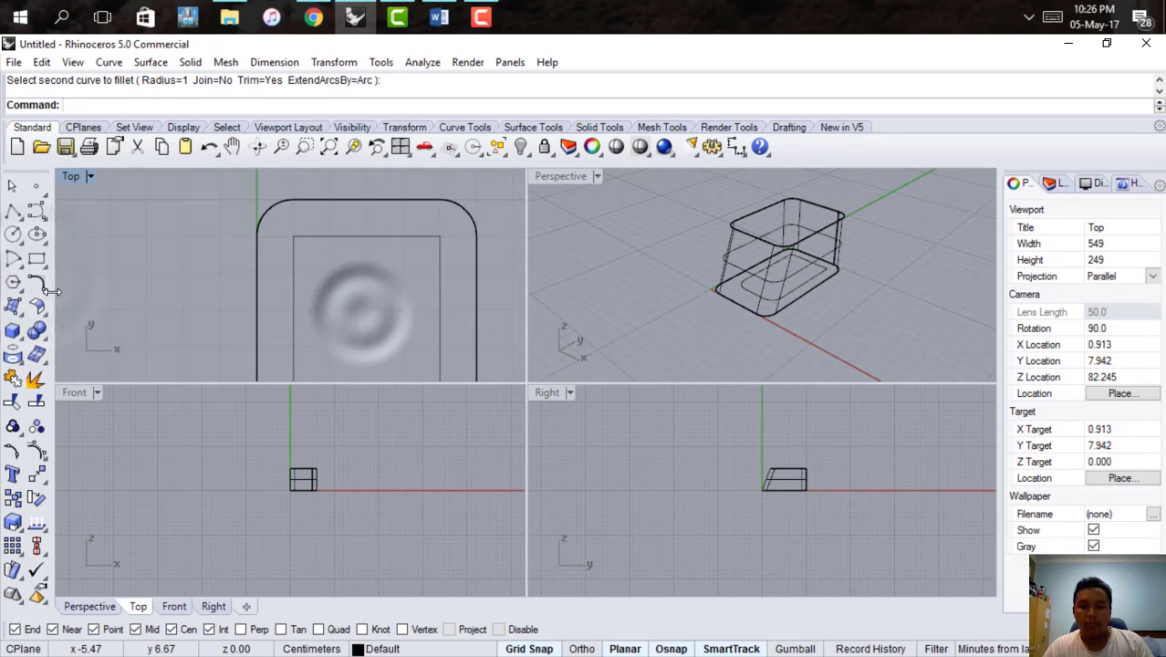
pyautogui.click(38, 283)
pyautogui.click(305, 237)
pyautogui.click(294, 247)
pyautogui.click(417, 237)
pyautogui.click(36, 282)
pyautogui.click(417, 236)
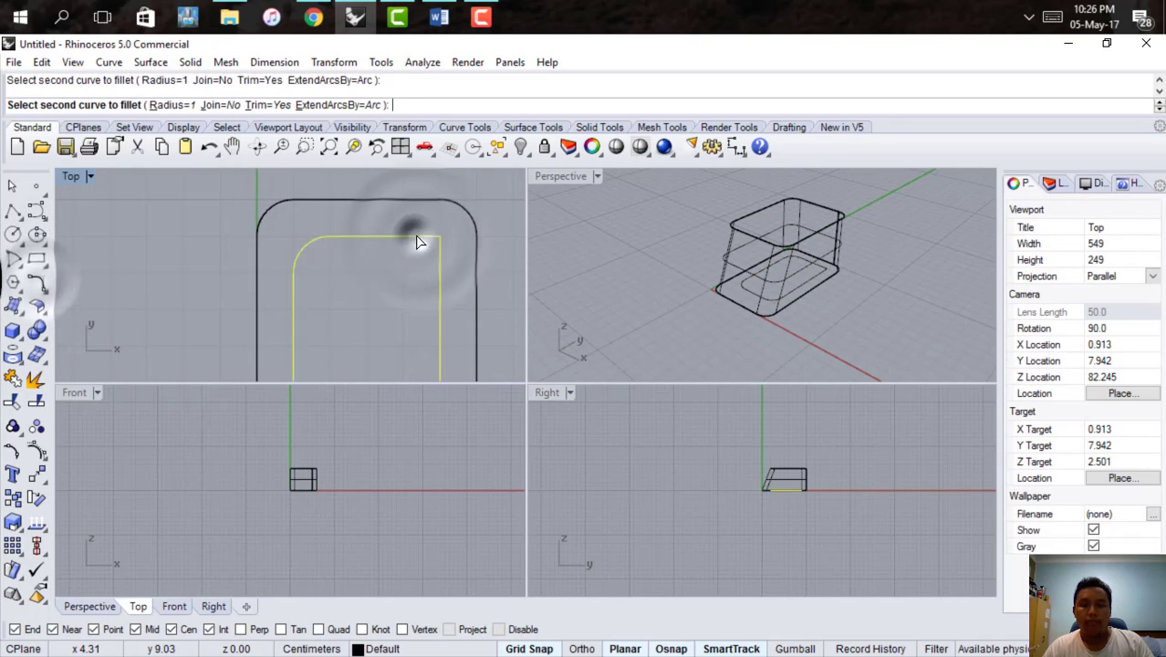
pyautogui.click(440, 261)
pyautogui.scroll(-4, 404, 215)
# Extrude the inner rounded rectangle up to the height of the outer wall's rim, with Solid set to No.
pyautogui.click(426, 249)
pyautogui.click(12, 186)
pyautogui.click(426, 278)
pyautogui.write('ExtrudeCrv')
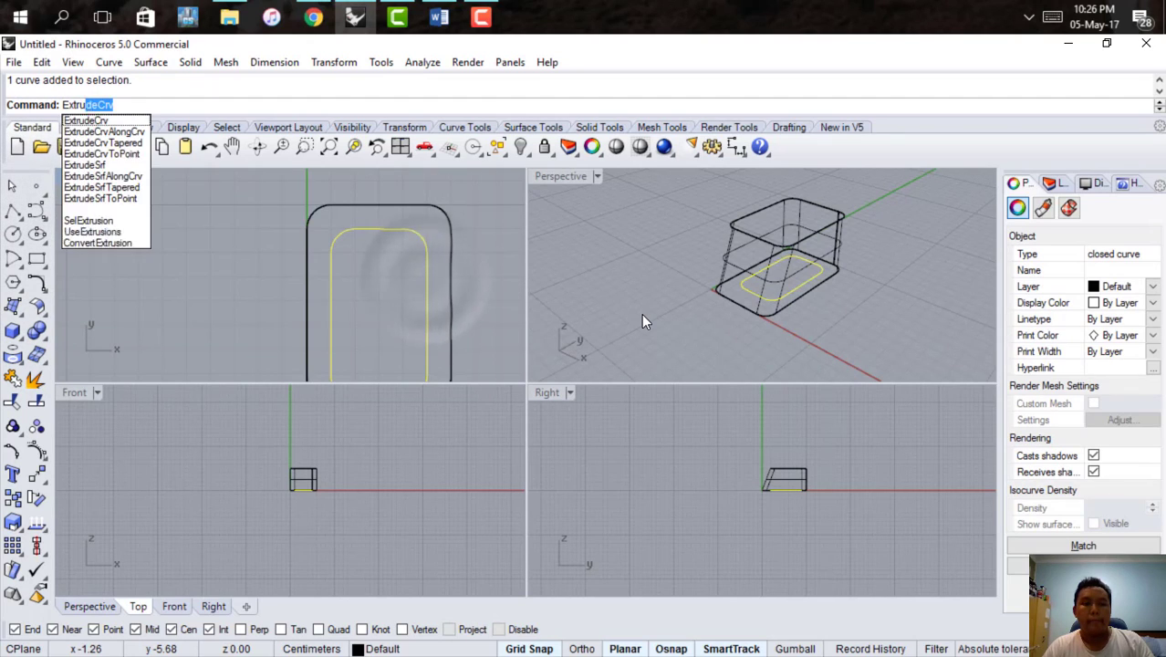
pyautogui.press('Return')
pyautogui.click(274, 105)
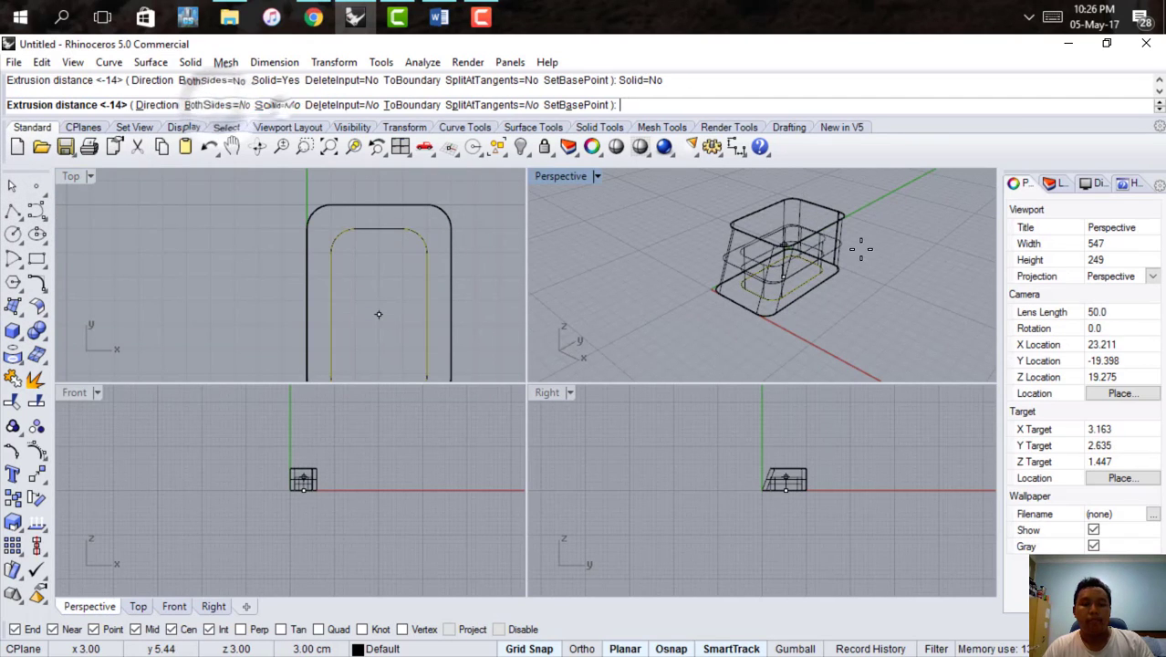
pyautogui.click(826, 230)
pyautogui.scroll(4, 826, 228)
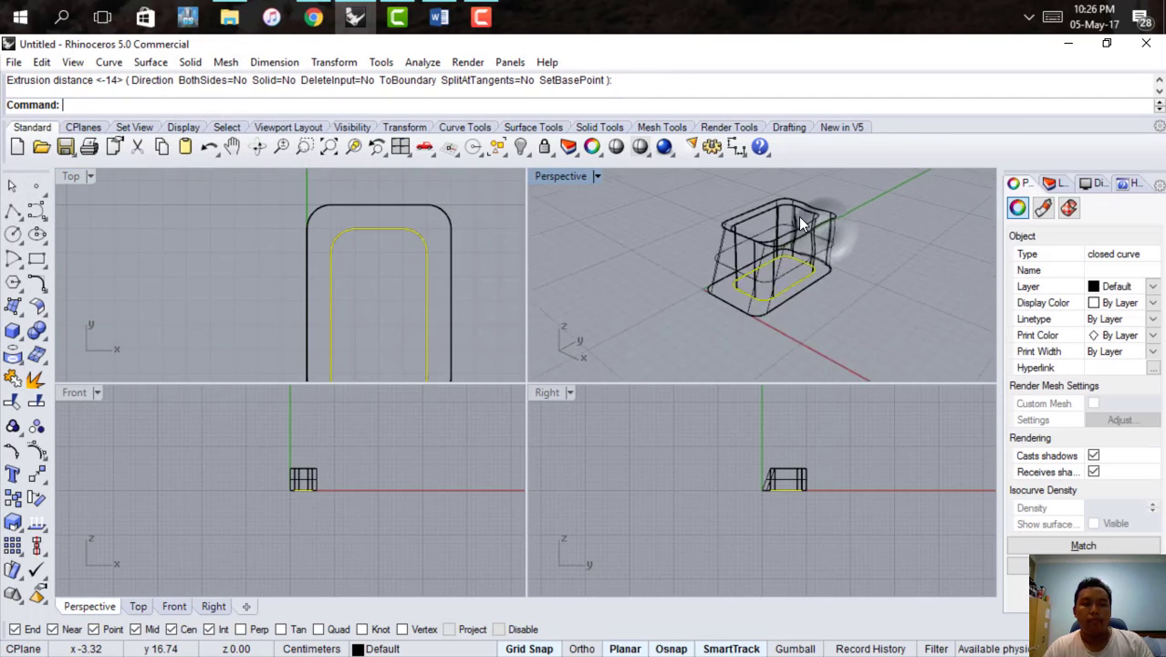
# Shade the Perspective view and examine the inner extruded wall inside the outer one.
pyautogui.click(615, 147)
pyautogui.click(598, 229)
pyautogui.scroll(2, 805, 202)
pyautogui.press('Escape')
pyautogui.moveTo(693, 245); pyautogui.dragTo(626, 269, button='right')
# Move the inner rounded base curve straight up to the top edge of the inner extrusion.
pyautogui.doubleClick(560, 176)
pyautogui.click(525, 276)
pyautogui.click(555, 427)
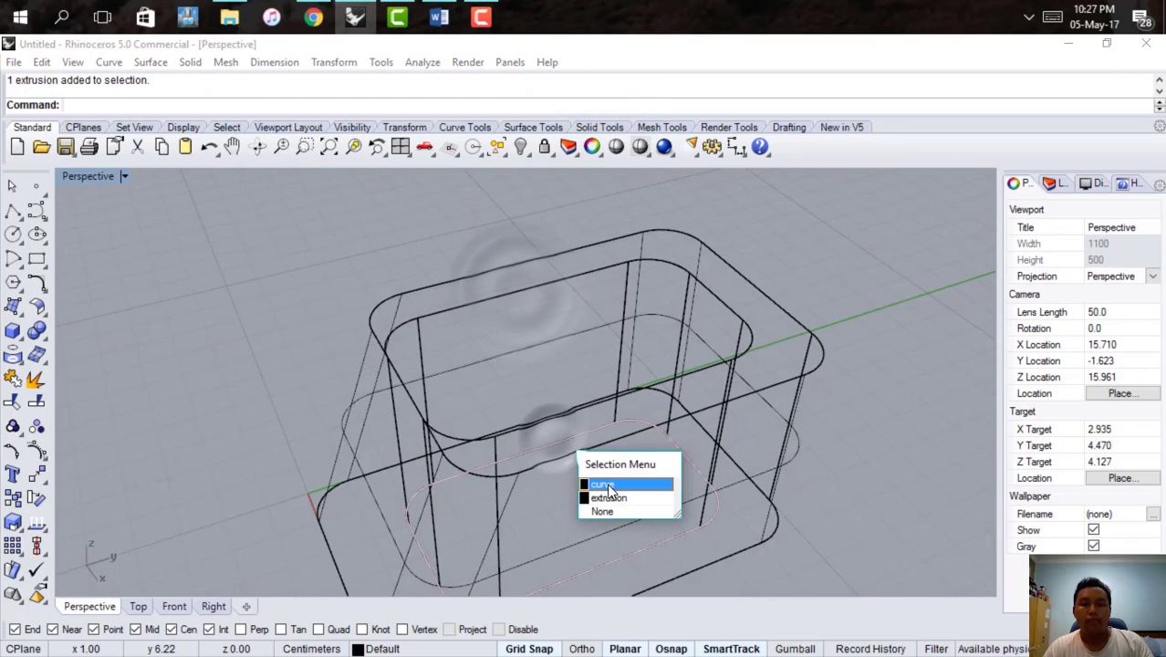
pyautogui.click(609, 483)
pyautogui.scroll(-2, 463, 499)
pyautogui.write('Move')
pyautogui.press('Return')
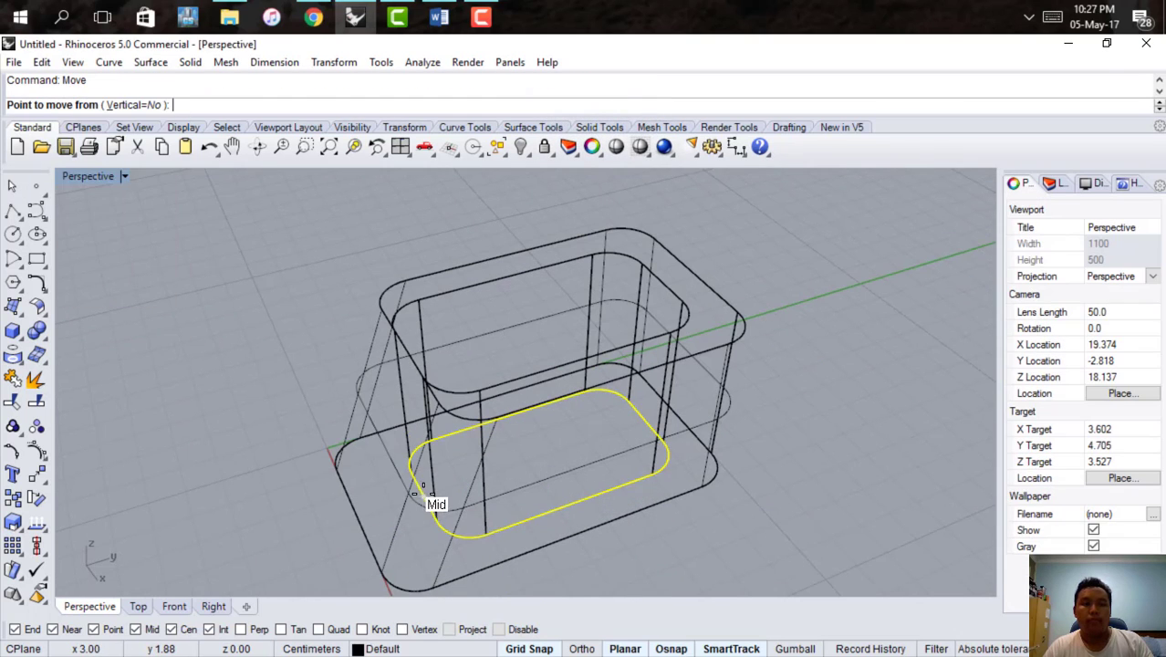
pyautogui.click(423, 495)
pyautogui.click(408, 352)
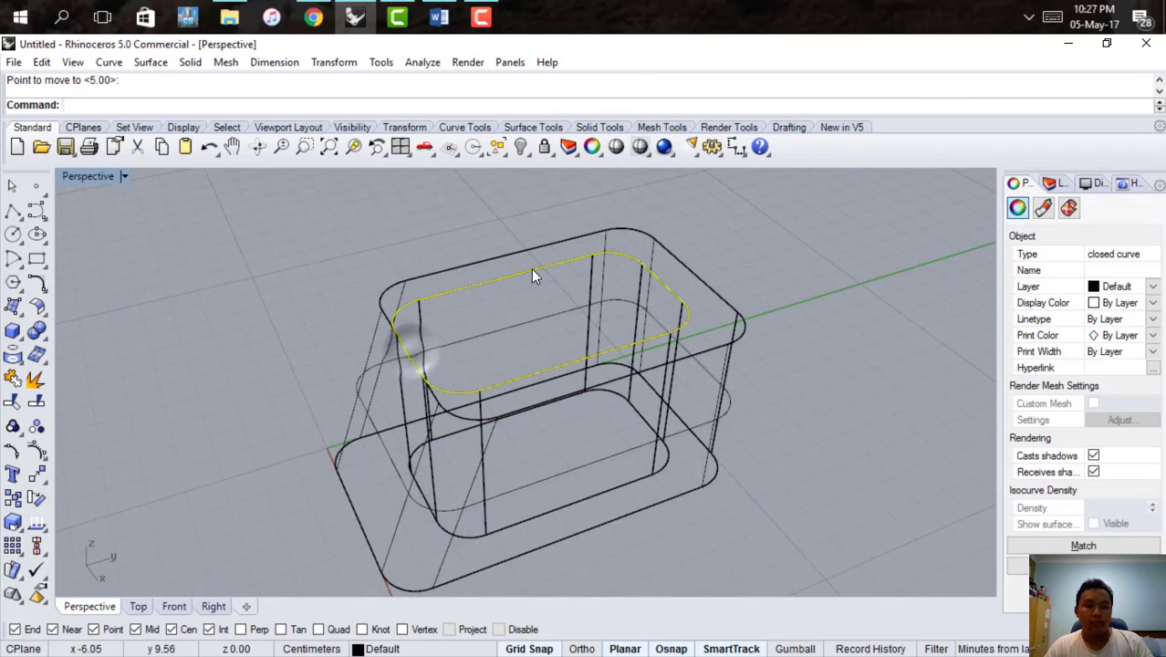
# Loft the outer and inner rounded top curves to close the rim between the two walls, and shade the result.
pyautogui.scroll(2, 543, 272)
pyautogui.click(454, 219)
pyautogui.write('oft')
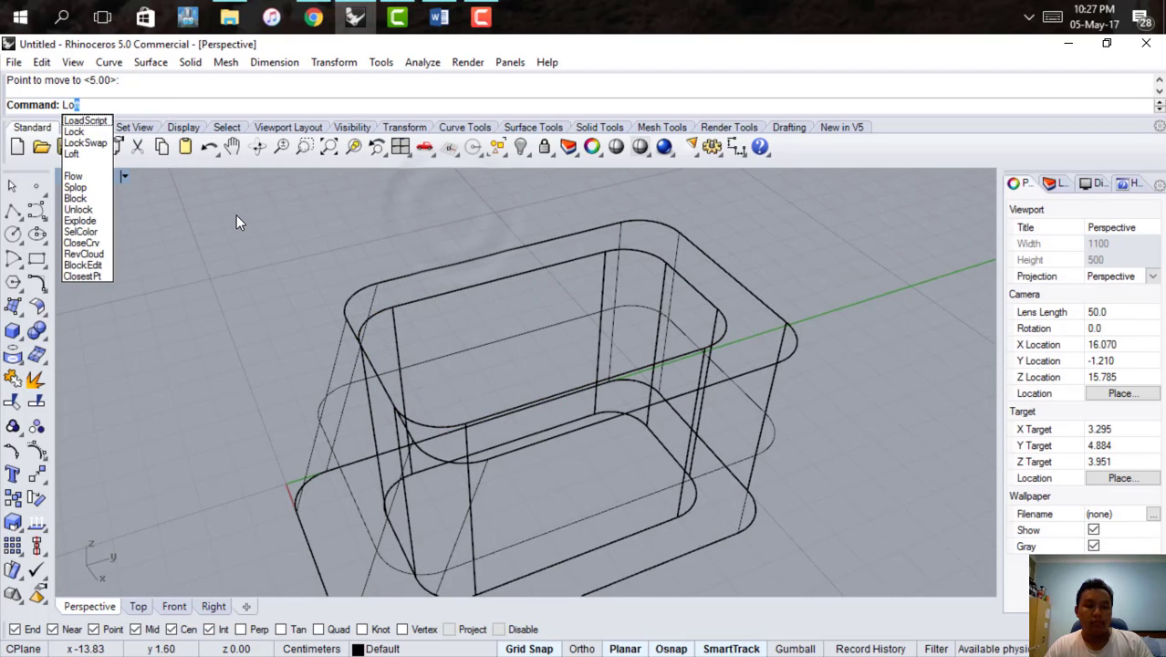
pyautogui.press('Return')
pyautogui.click(460, 274)
pyautogui.click(510, 310)
pyautogui.click(500, 284)
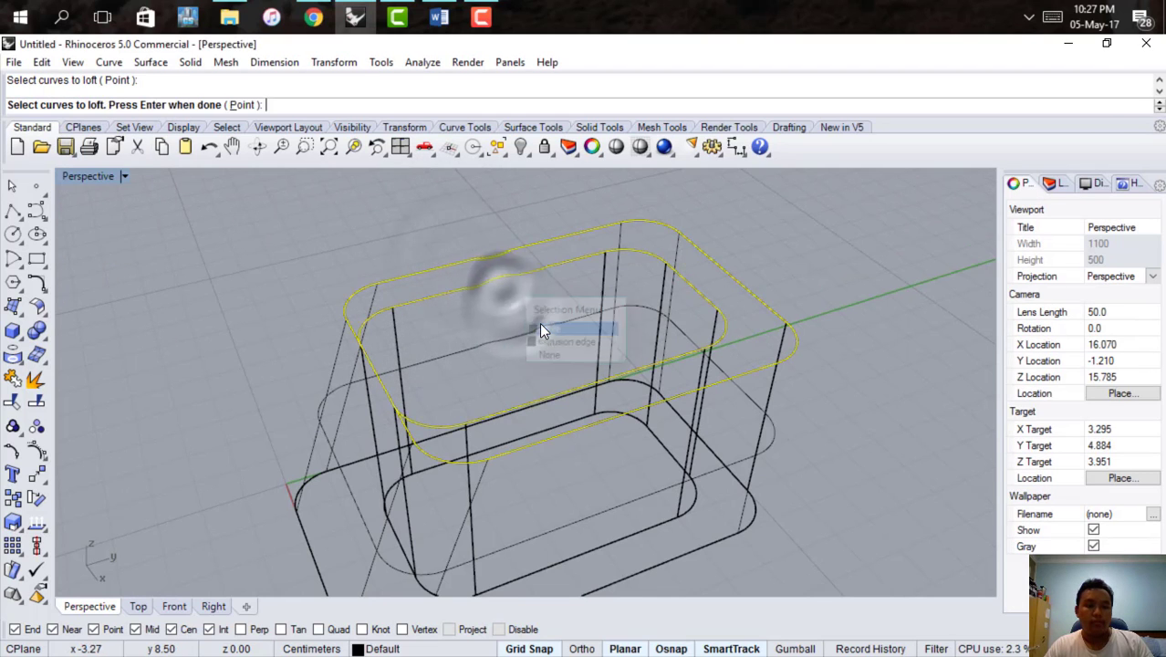
pyautogui.press('Return')
pyautogui.press('Return')
pyautogui.click(617, 145)
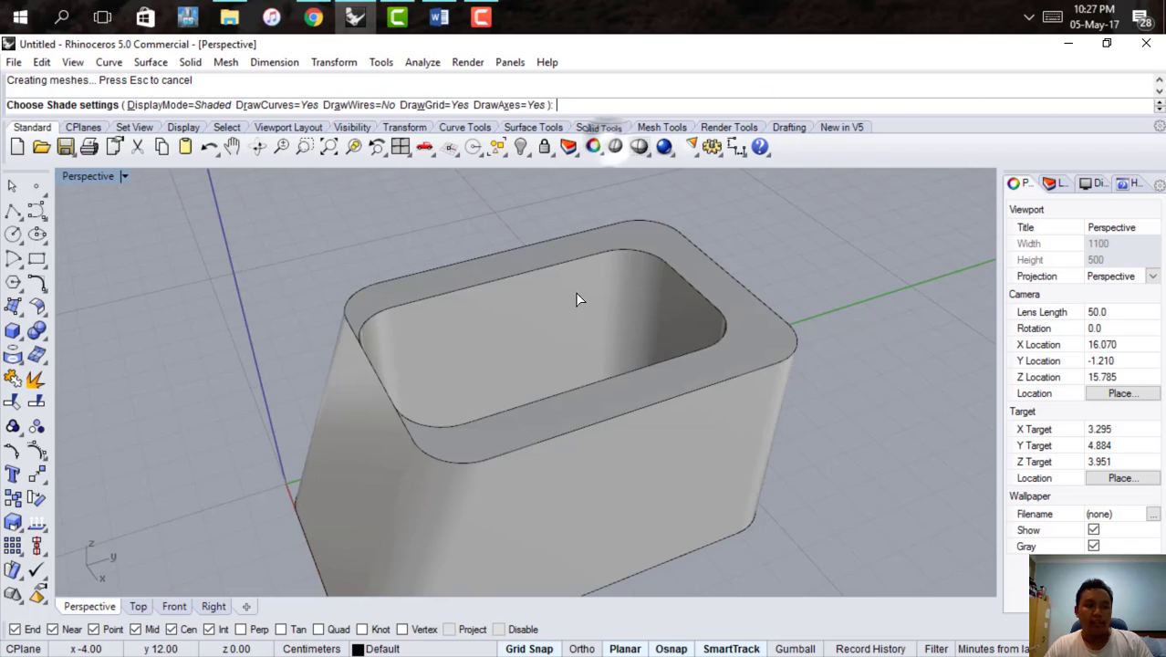
# Draw a rectangle about 2 by 6 cm on the ground plane, extending outward from the slanted side's base edge.
pyautogui.scroll(-6, 493, 254)
pyautogui.moveTo(429, 287)
pyautogui.mouseDown(button='right')
pyautogui.moveTo(493, 254)
pyautogui.moveTo(425, 347)
pyautogui.mouseUp(button='right')
pyautogui.scroll(2, 425, 352)
pyautogui.click(37, 259)
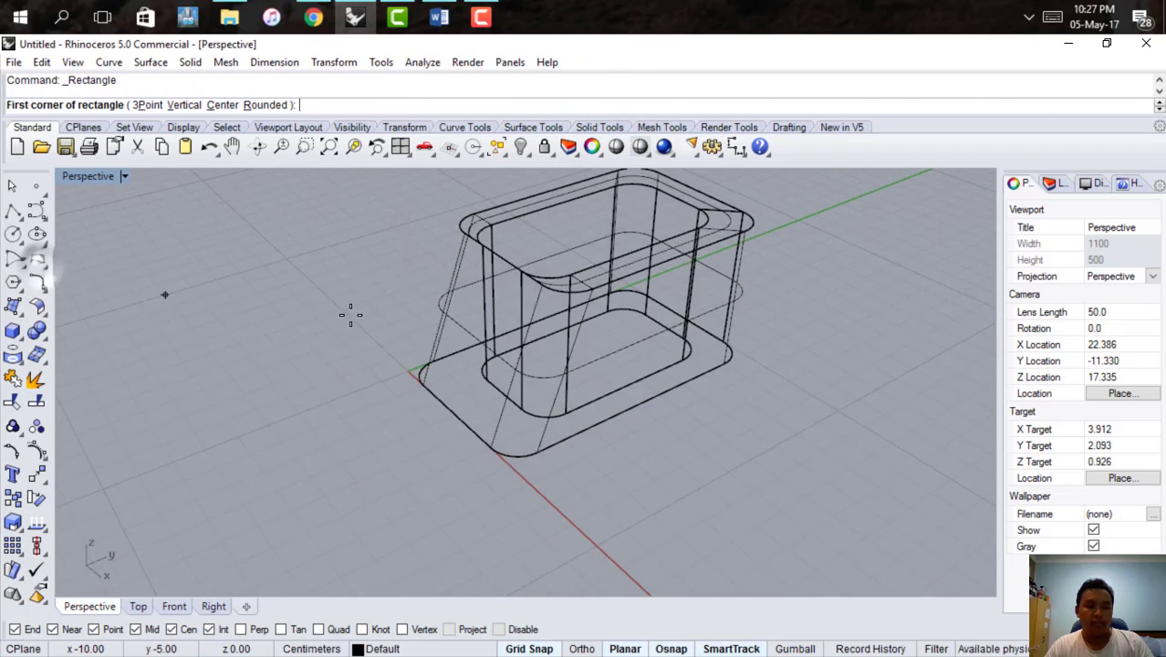
pyautogui.moveTo(340, 373); pyautogui.dragTo(387, 428, button='right')
pyautogui.scroll(-2, 410, 354)
pyautogui.keyDown('shift'); pyautogui.moveTo(376, 490); pyautogui.dragTo(479, 411, button='right'); pyautogui.keyUp('shift')
pyautogui.scroll(2, 475, 408)
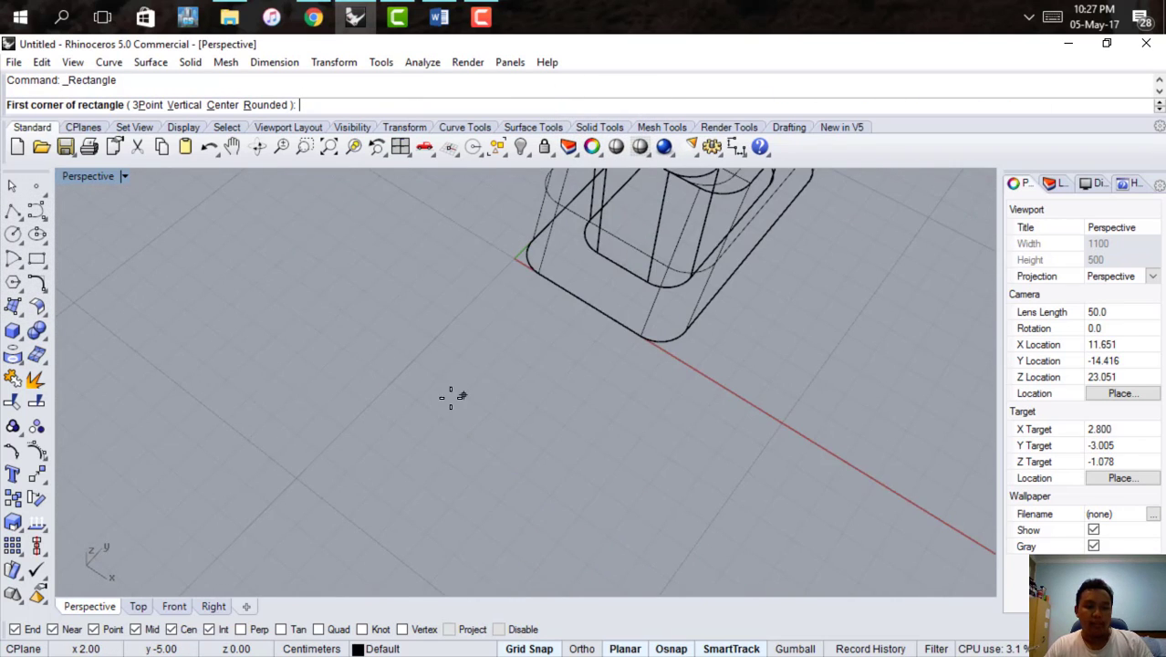
pyautogui.moveTo(386, 314); pyautogui.dragTo(506, 383, button='right')
pyautogui.doubleClick(80, 177)
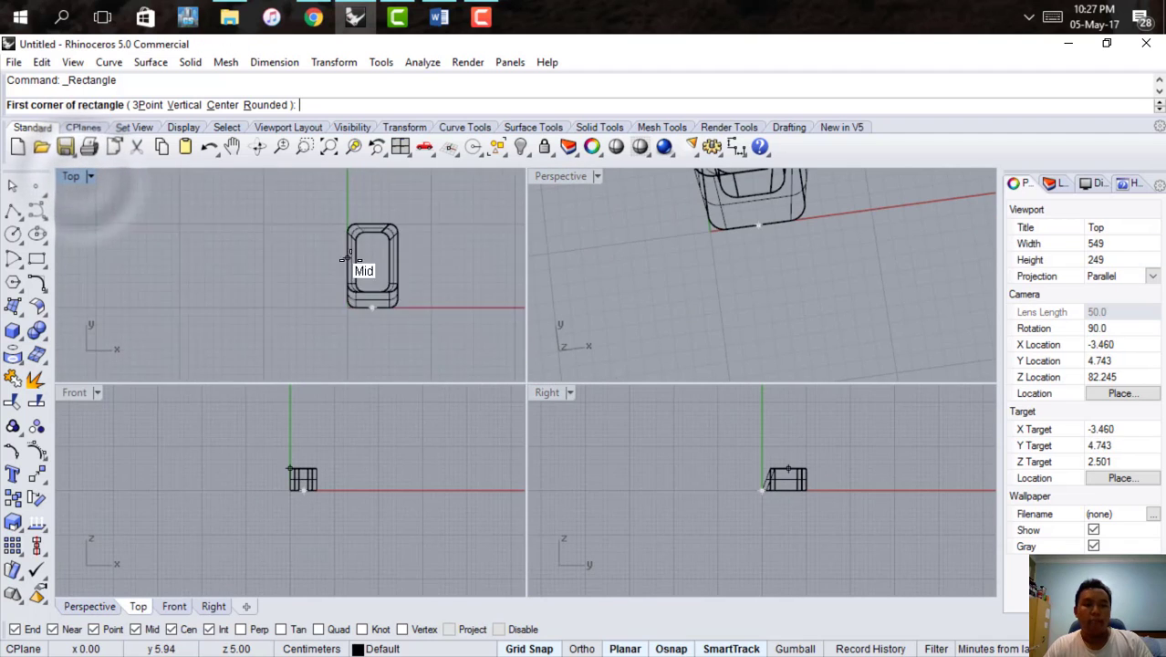
pyautogui.click(364, 277)
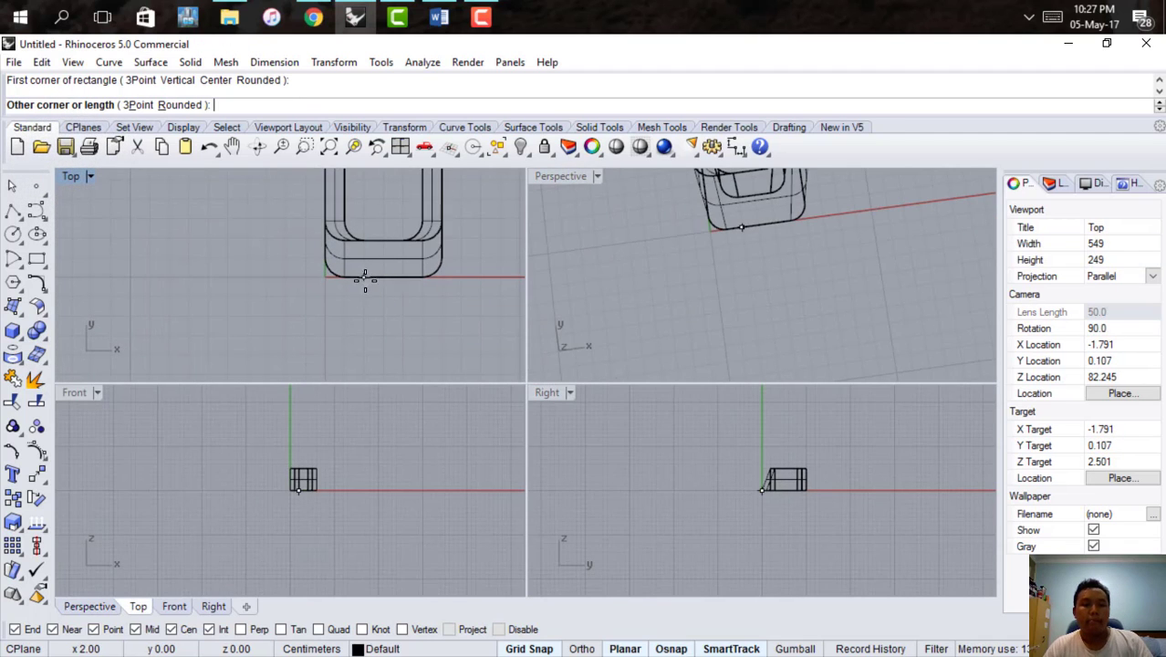
pyautogui.moveTo(402, 353); pyautogui.dragTo(376, 316, button='right')
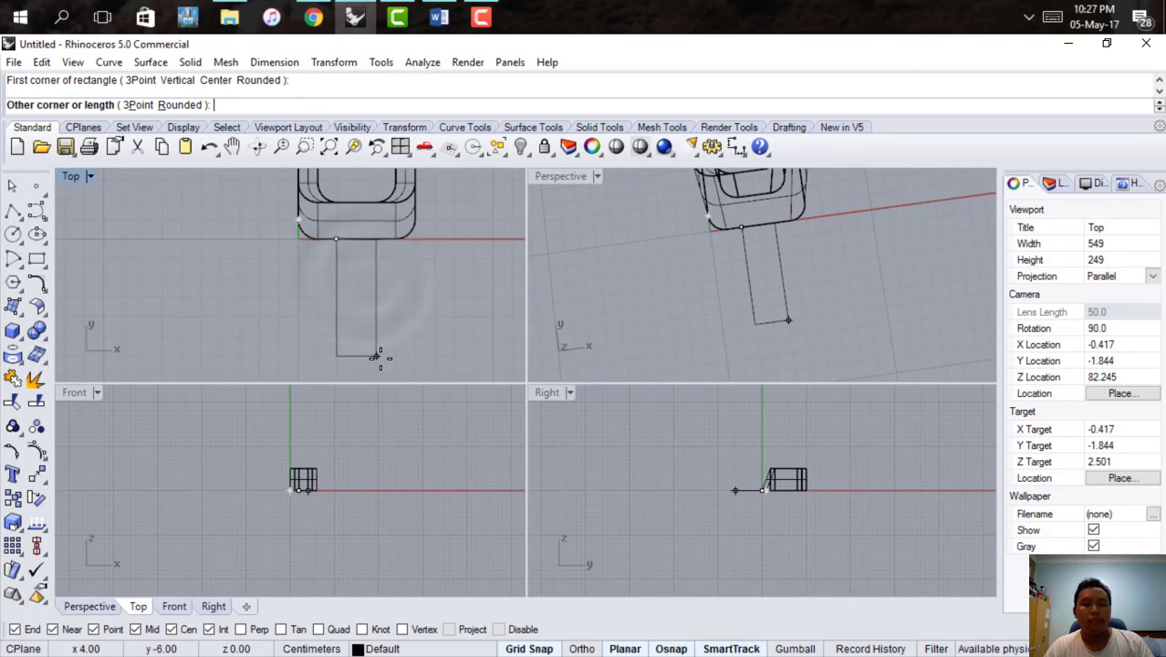
pyautogui.click(77, 180)
# Extrude the new rectangle upward with Solid set to Yes, to a height partway up the box wall, and shade it.
pyautogui.click(337, 317)
pyautogui.moveTo(425, 286); pyautogui.dragTo(383, 272, button='right')
pyautogui.moveTo(712, 293); pyautogui.dragTo(790, 240, button='right')
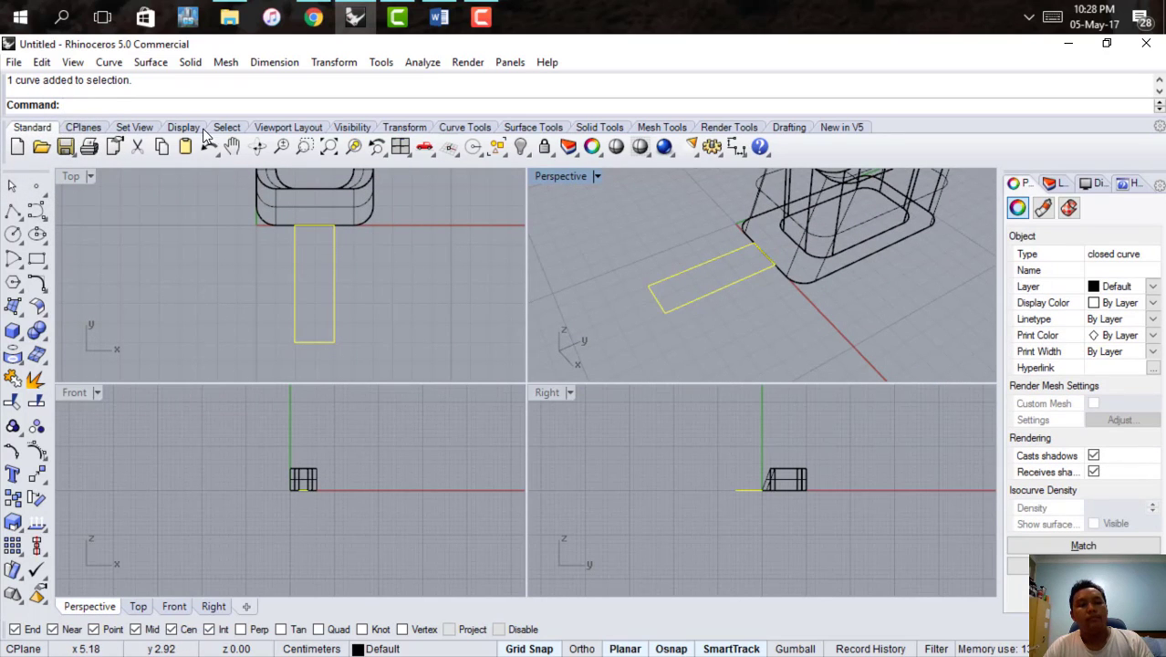
pyautogui.press('Return')
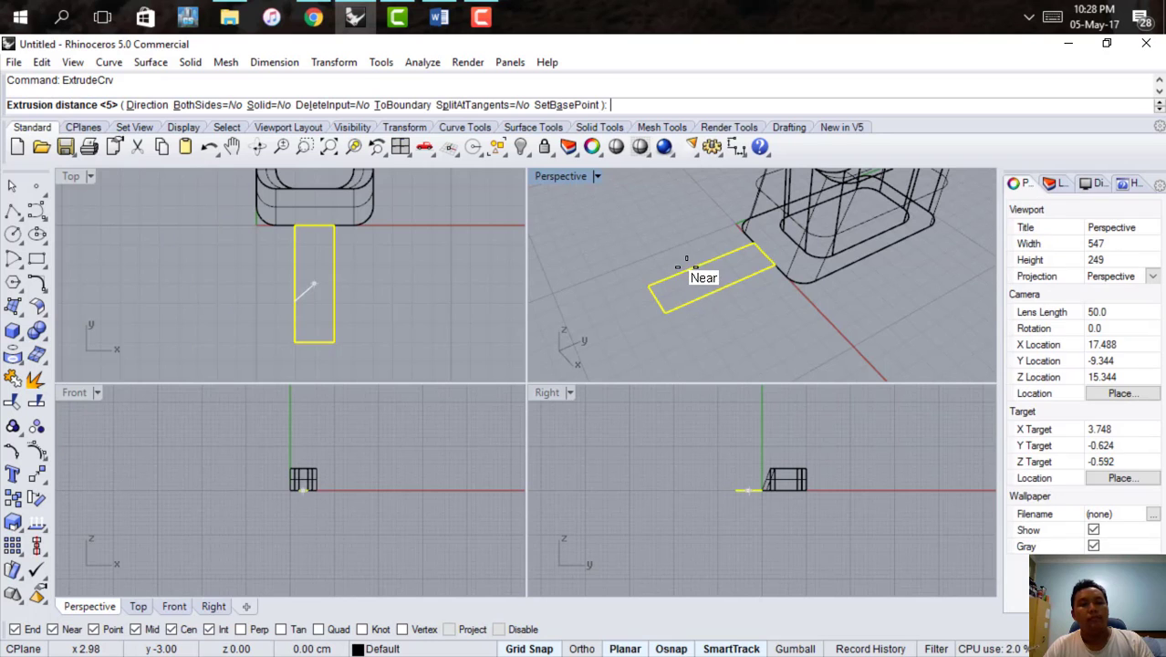
pyautogui.click(258, 105)
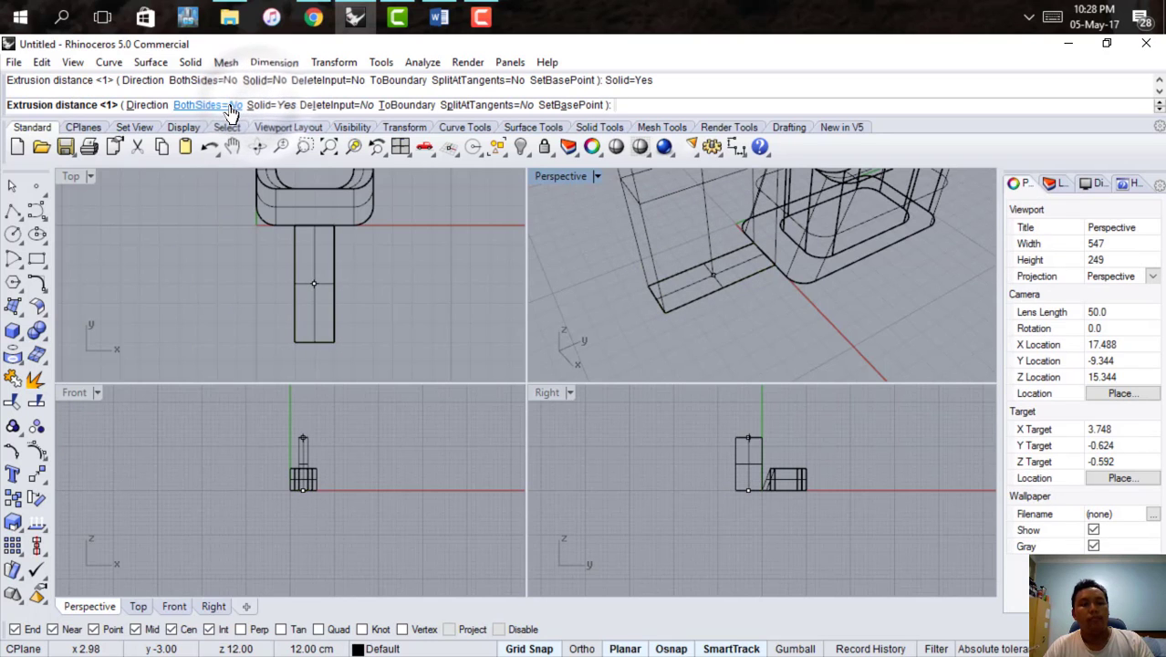
pyautogui.moveTo(686, 268); pyautogui.dragTo(691, 234, button='right')
pyautogui.scroll(-4, 660, 347)
pyautogui.scroll(8, 701, 240)
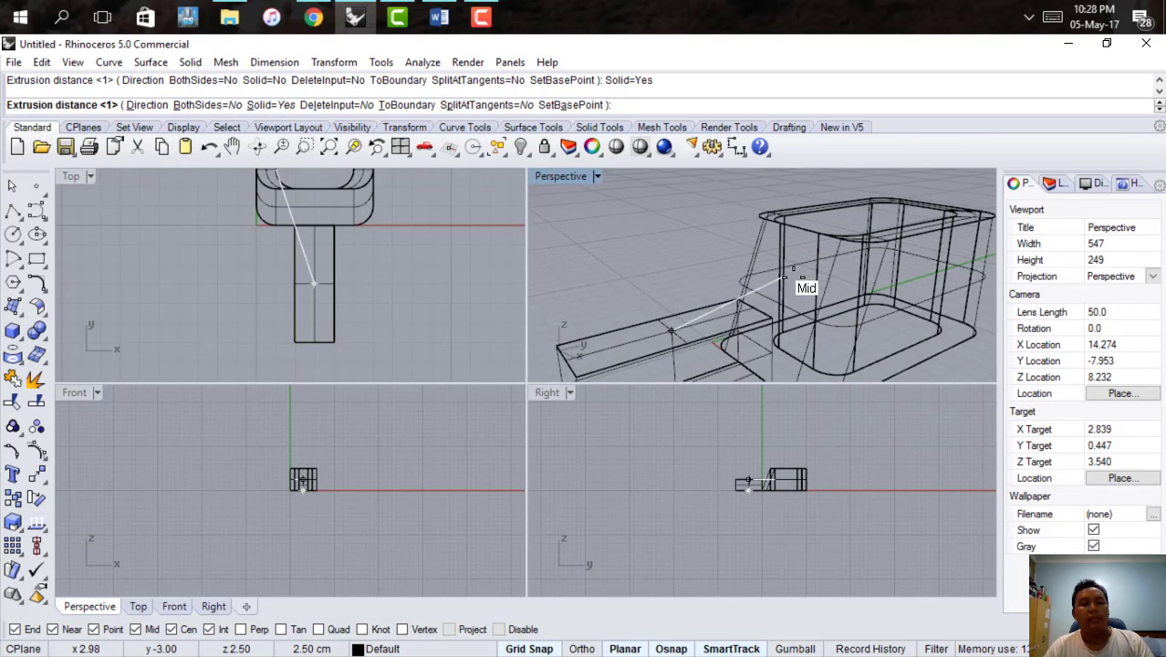
pyautogui.scroll(6, 781, 502)
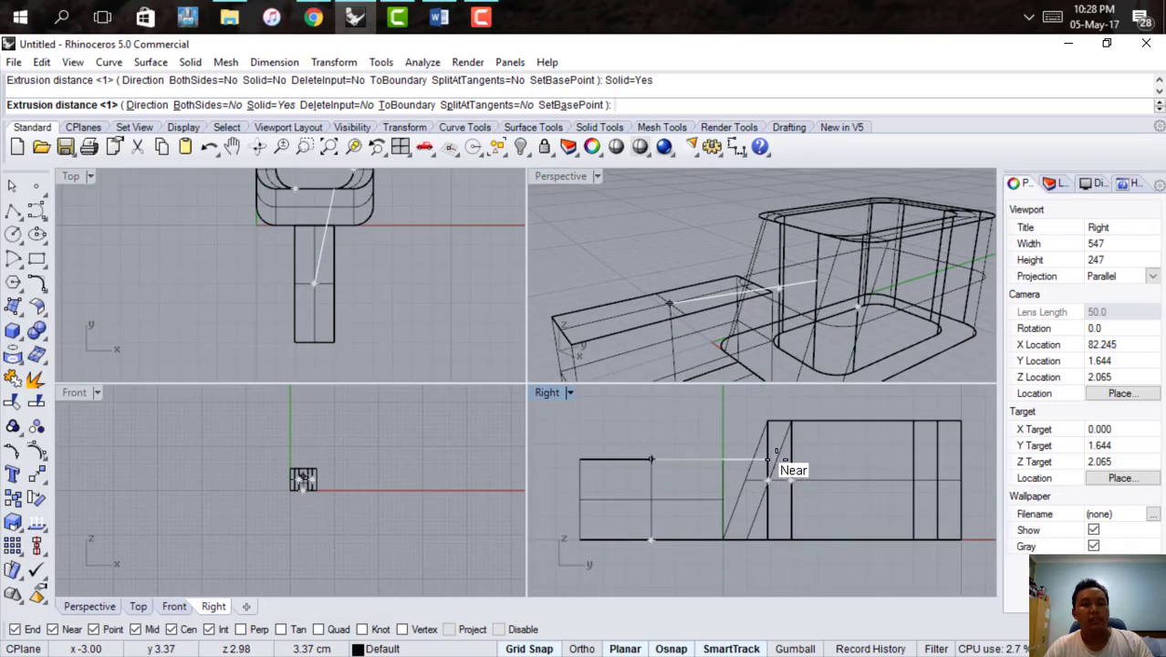
pyautogui.click(769, 475)
pyautogui.click(616, 147)
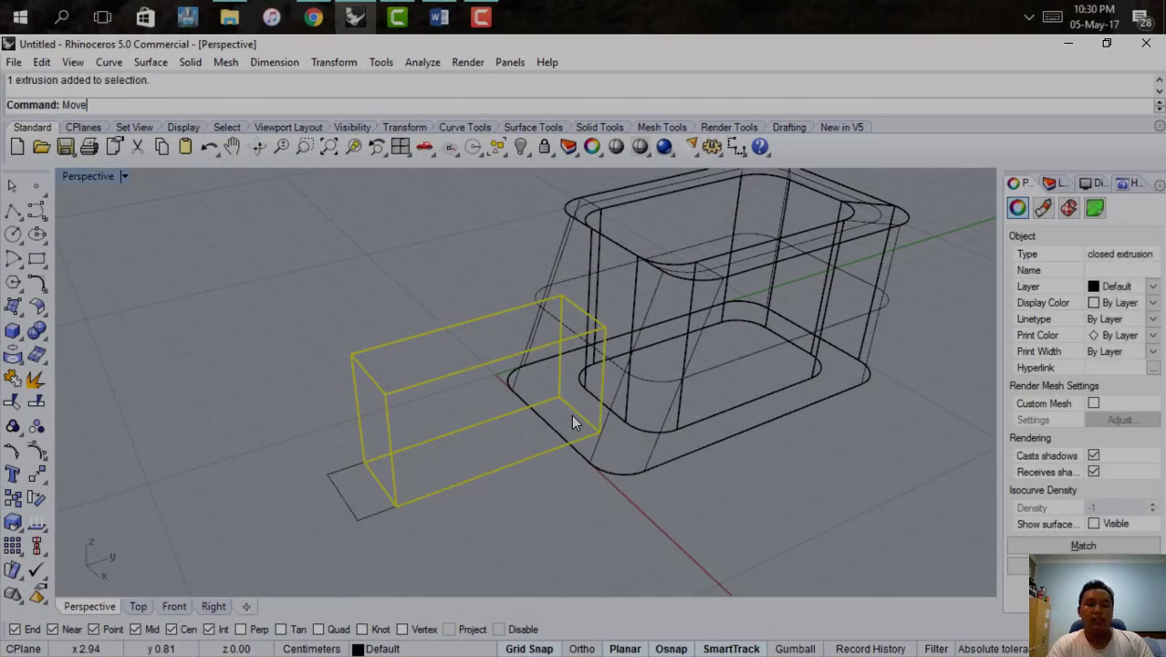
# Move the solid block straight toward the box from its bottom edge's midpoint until its end meets the inner wall's base.
pyautogui.press('Return')
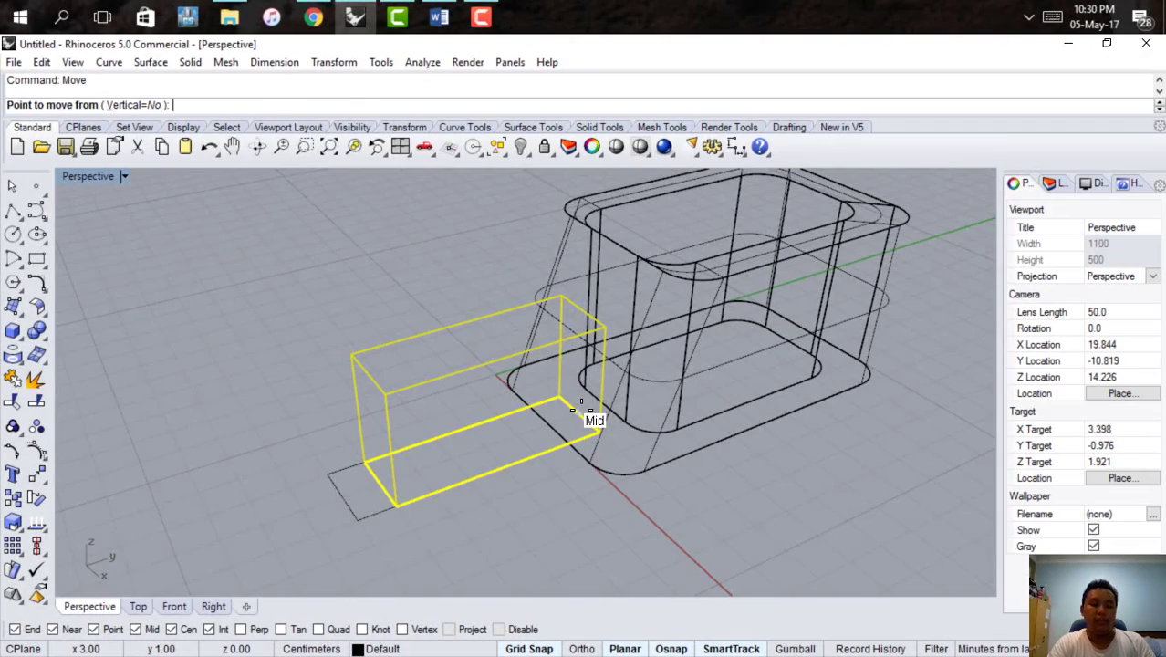
pyautogui.scroll(6, 584, 408)
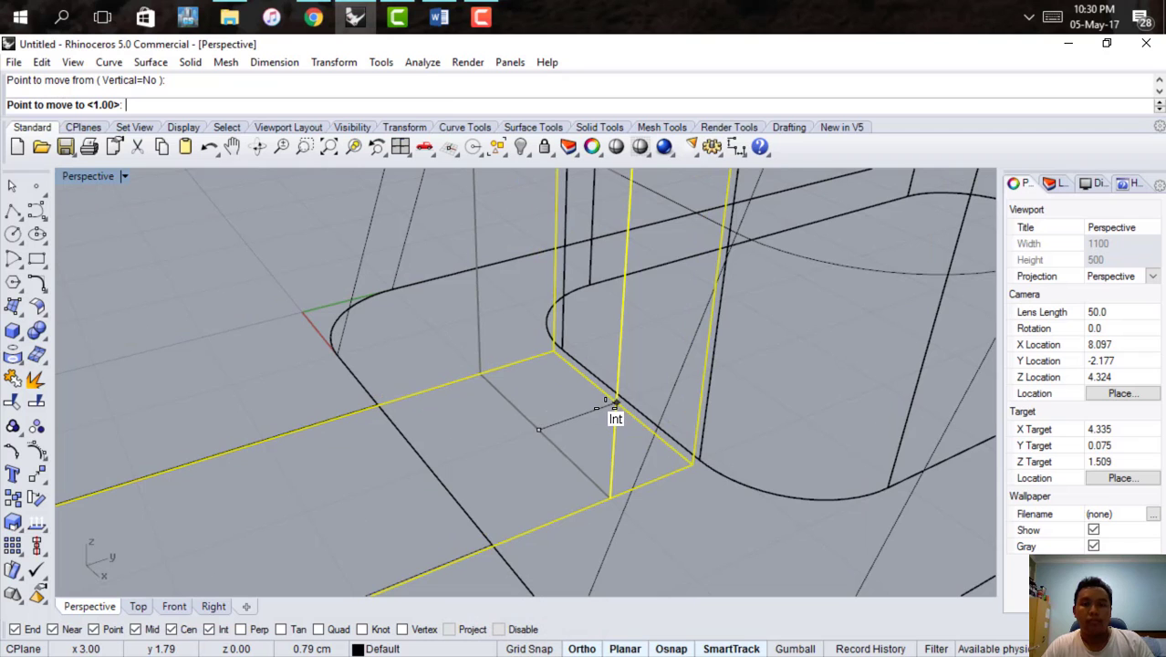
pyautogui.scroll(5, 616, 404)
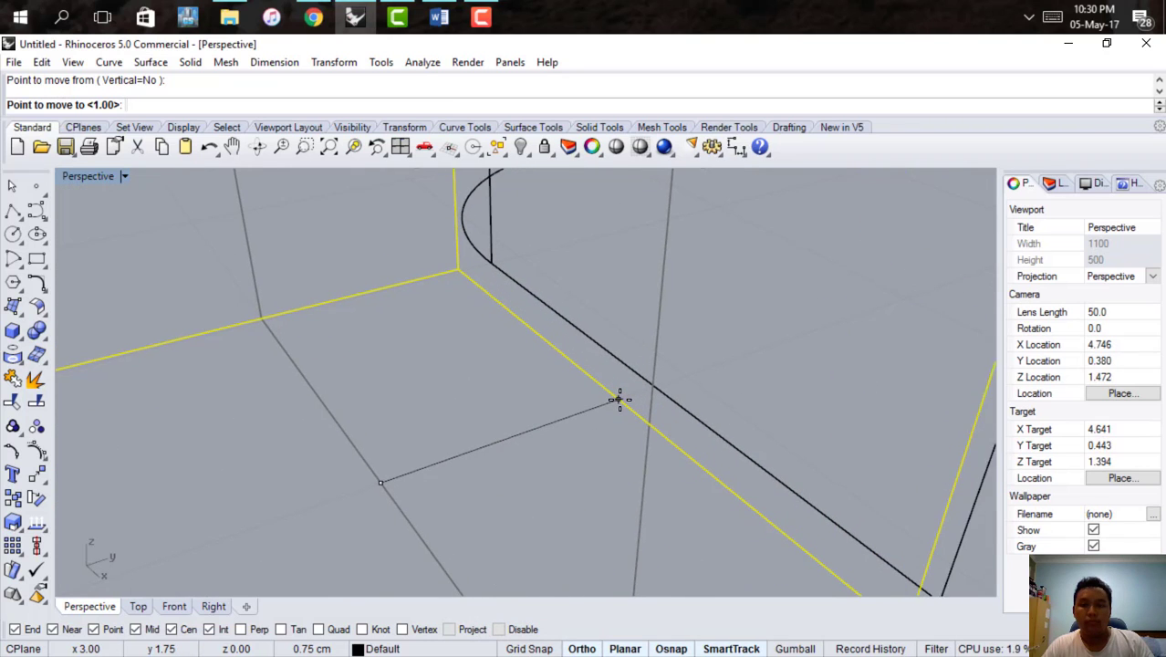
pyautogui.scroll(-2, 621, 397)
pyautogui.click(622, 390)
pyautogui.scroll(-8, 625, 384)
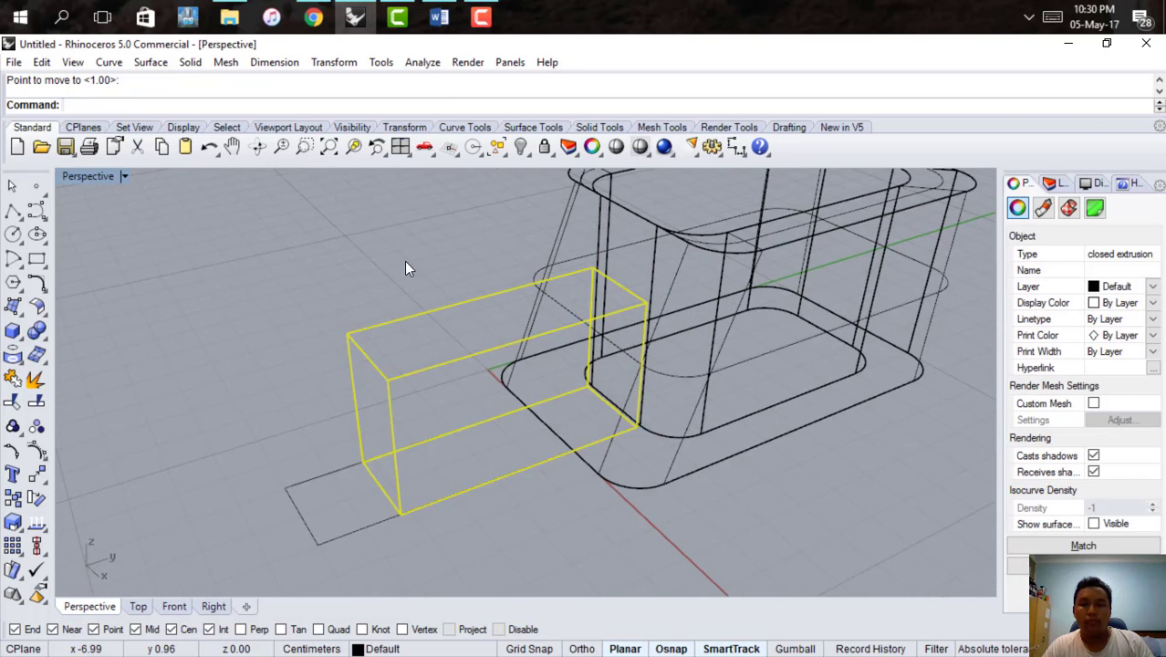
pyautogui.click(408, 267)
# Shade the Perspective view and examine where the block passes through the slanted outer wall.
pyautogui.scroll(-3, 509, 254)
pyautogui.click(517, 295)
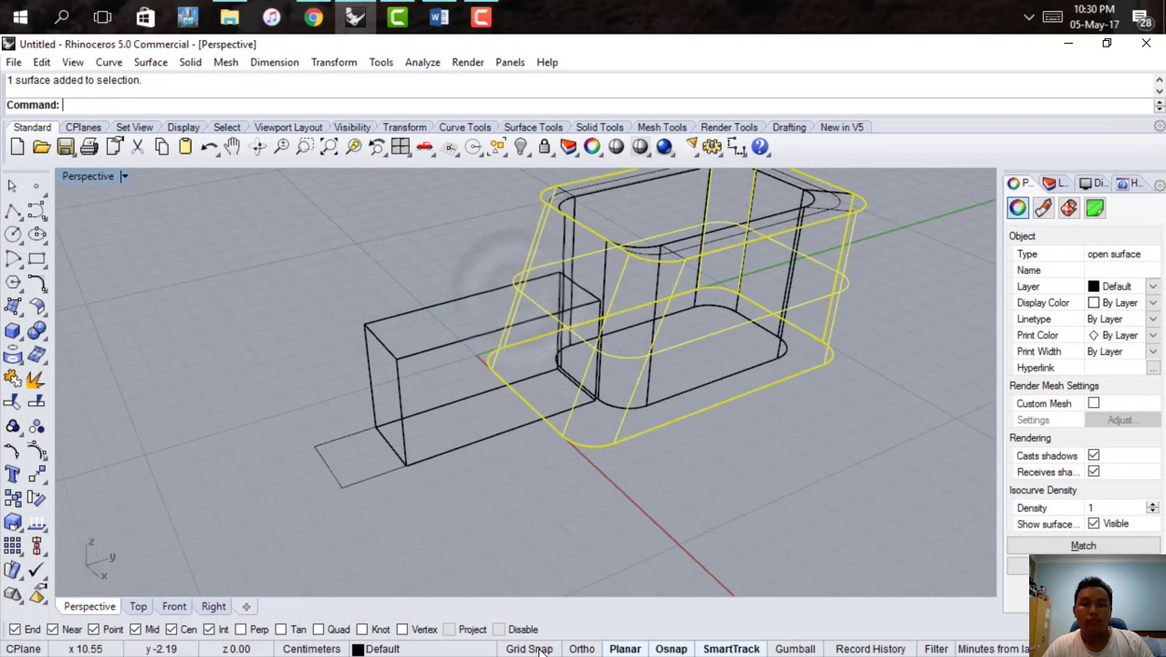
pyautogui.scroll(-3, 602, 329)
pyautogui.scroll(2, 599, 327)
pyautogui.click(641, 147)
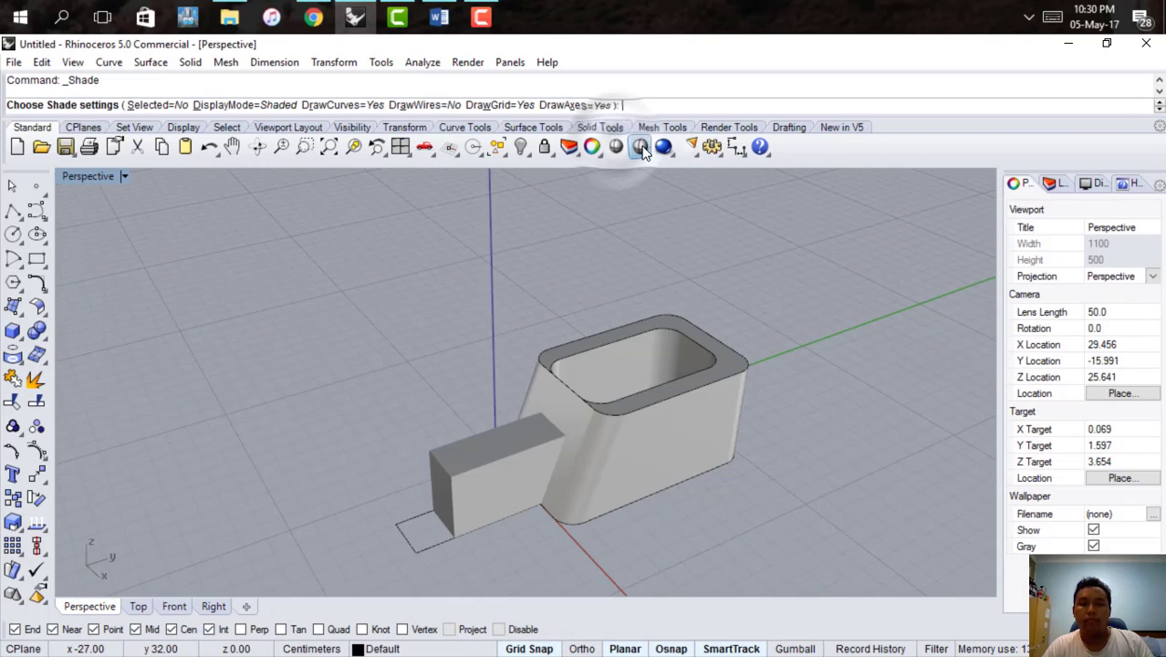
pyautogui.click(641, 148)
pyautogui.scroll(4, 562, 425)
pyautogui.press('Escape')
pyautogui.click(494, 486)
pyautogui.click(412, 480)
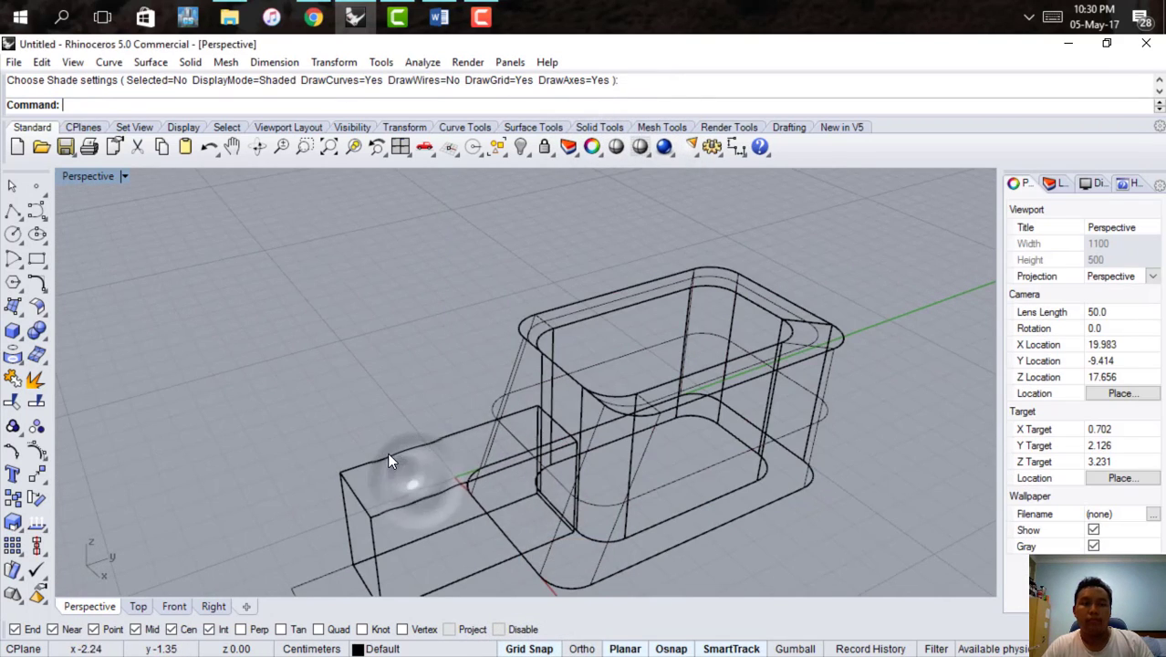
# Split the solid block using the slanted outer wall as the cutting object.
pyautogui.click(388, 459)
pyautogui.write('Split')
pyautogui.press('Return')
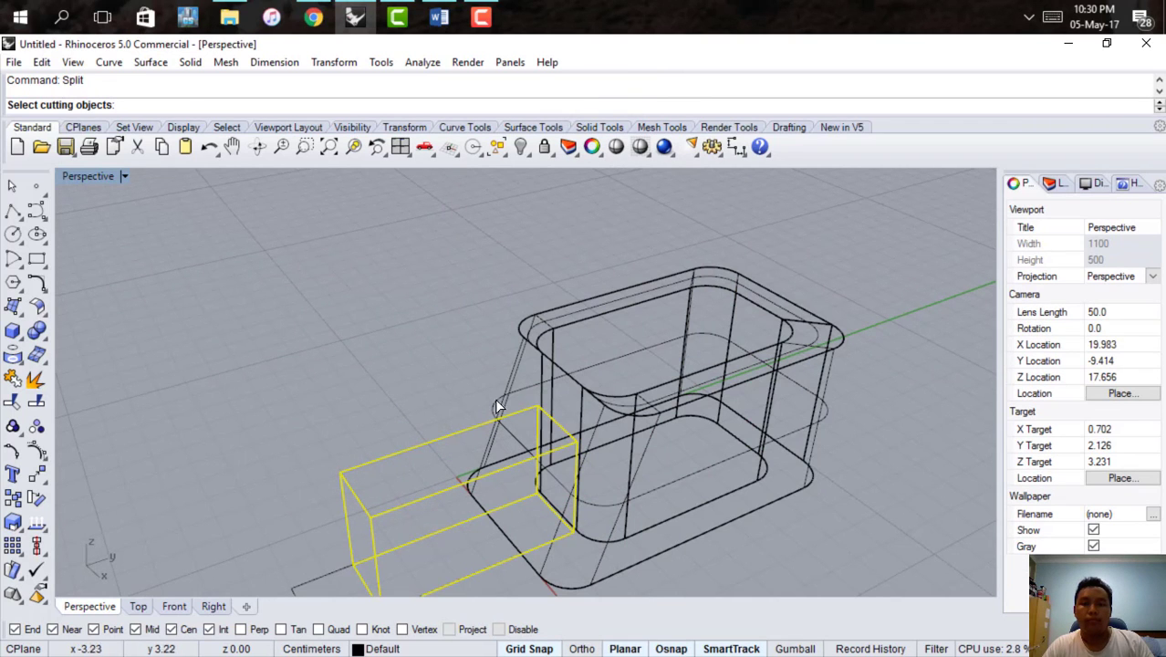
pyautogui.click(497, 401)
pyautogui.rightClick(508, 387)
pyautogui.keyDown('shift'); pyautogui.moveTo(497, 376); pyautogui.dragTo(503, 369, button='right'); pyautogui.keyUp('shift')
pyautogui.click(423, 385)
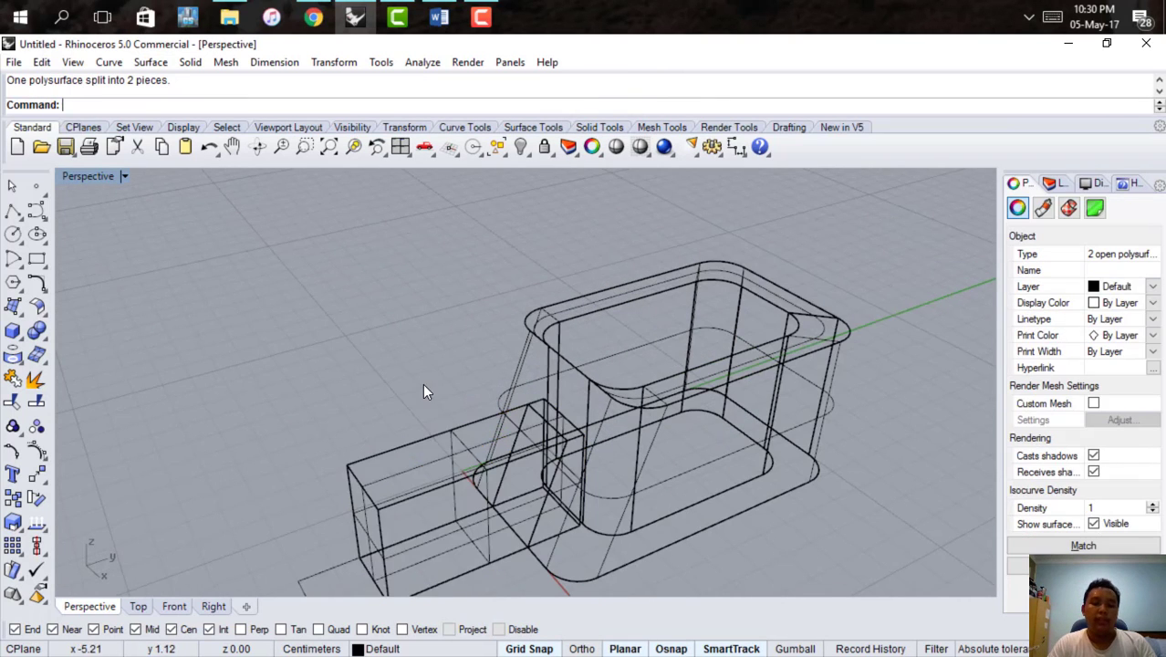
# Split the slanted outer wall using the outer portion of the block as the cutting object.
pyautogui.click(462, 441)
pyautogui.click(467, 346)
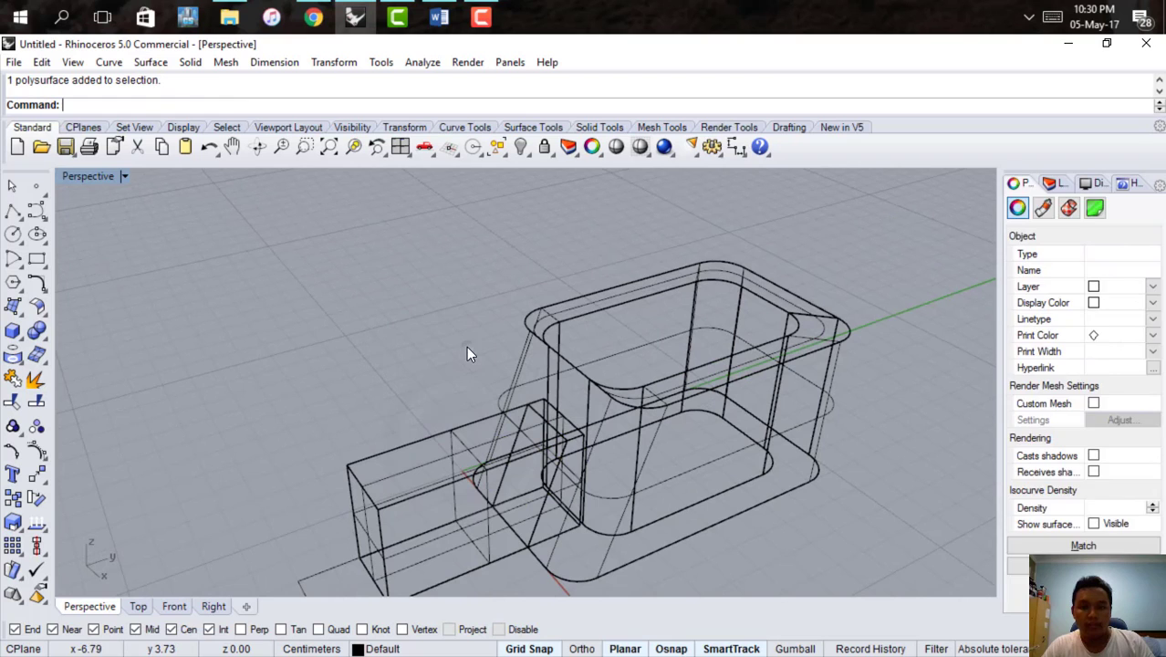
pyautogui.click(514, 367)
pyautogui.write('Split')
pyautogui.press('Return')
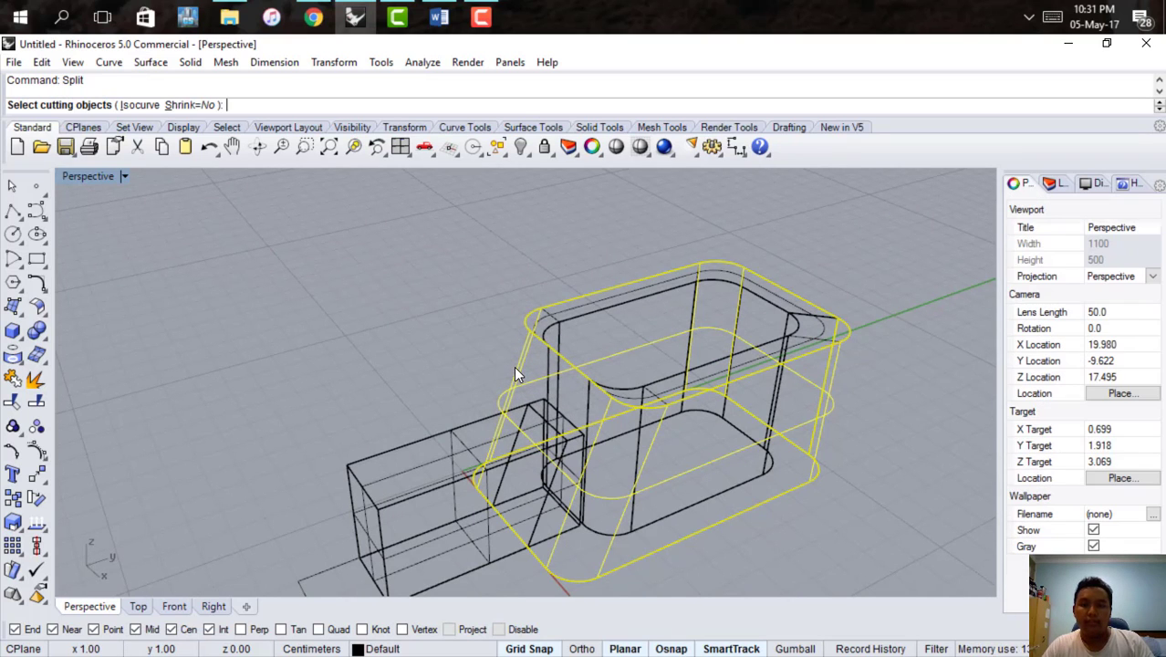
pyautogui.click(392, 448)
pyautogui.press('Return')
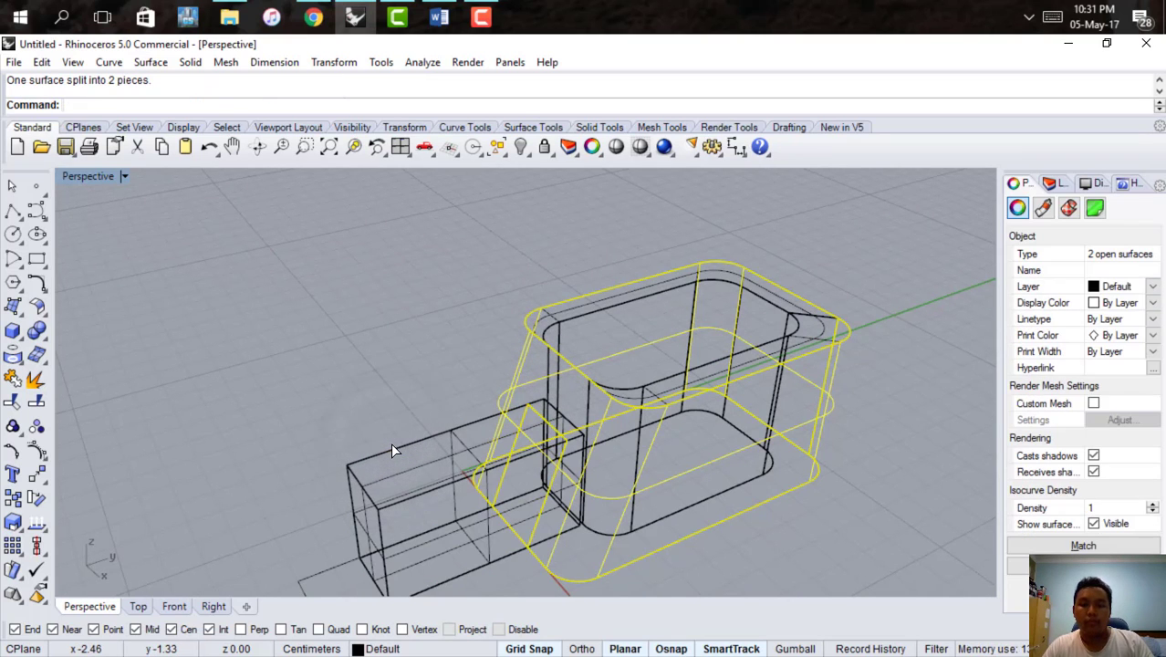
# Shade the Perspective view and examine the junction between the split block and the outer wall.
pyautogui.press('Return')
pyautogui.click(412, 381)
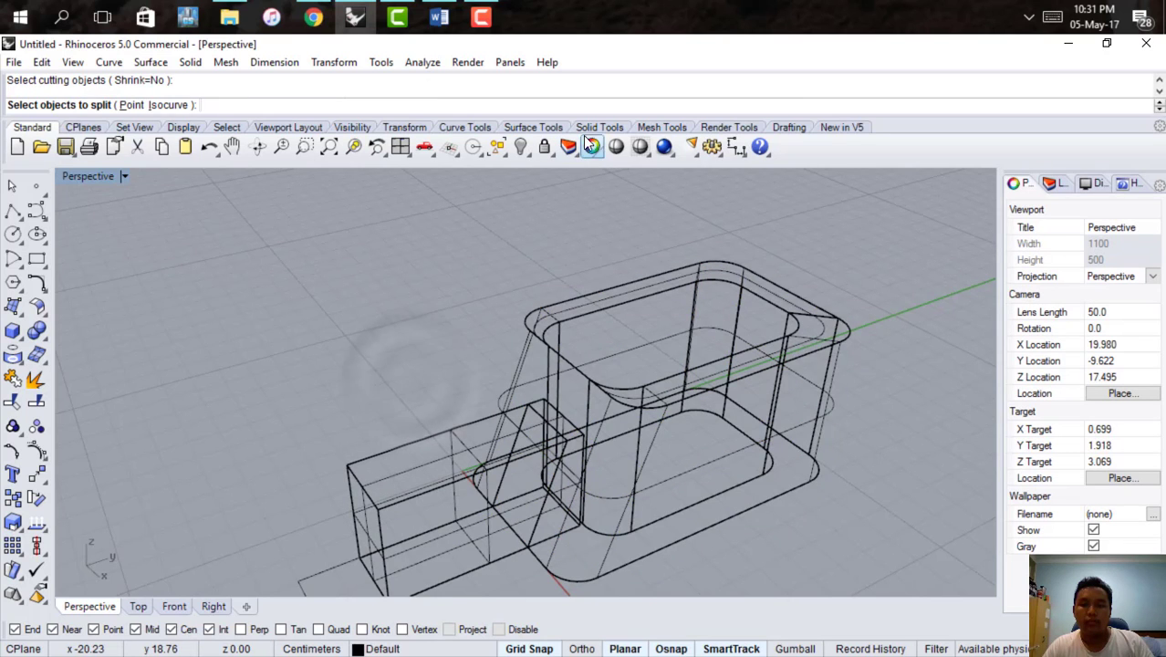
pyautogui.click(588, 144)
pyautogui.click(438, 279)
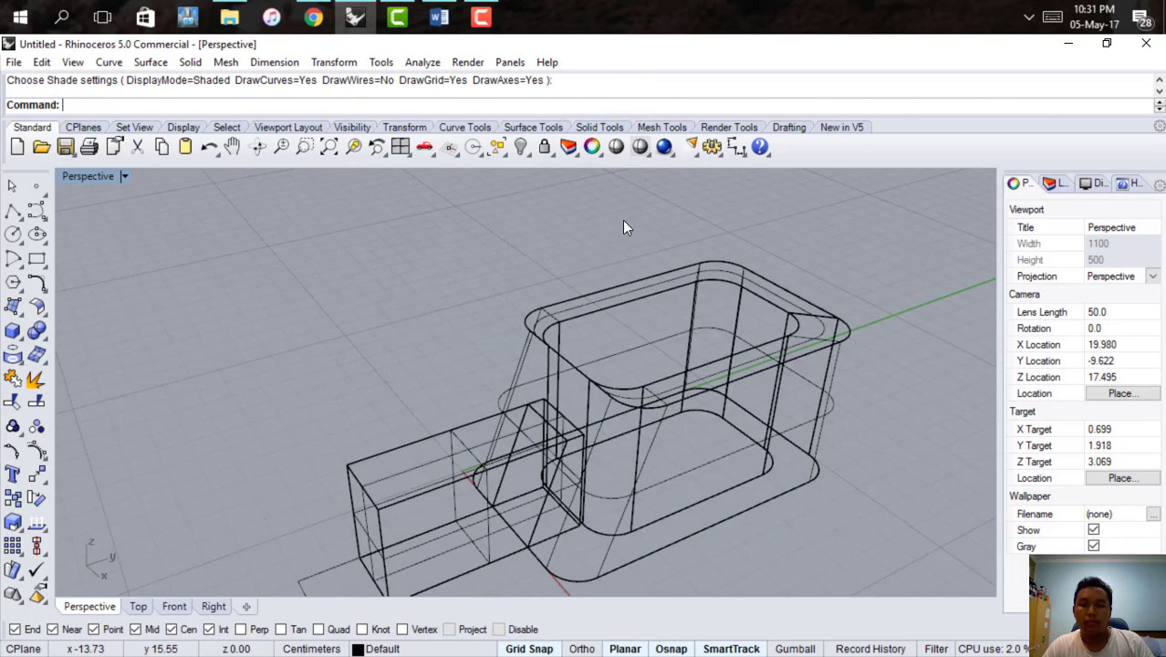
pyautogui.moveTo(621, 224); pyautogui.dragTo(613, 186, button='right')
pyautogui.click(618, 143)
pyautogui.scroll(-2, 584, 265)
# Try to split the outer wall again with both block portions as cutting objects.
pyautogui.click(522, 413)
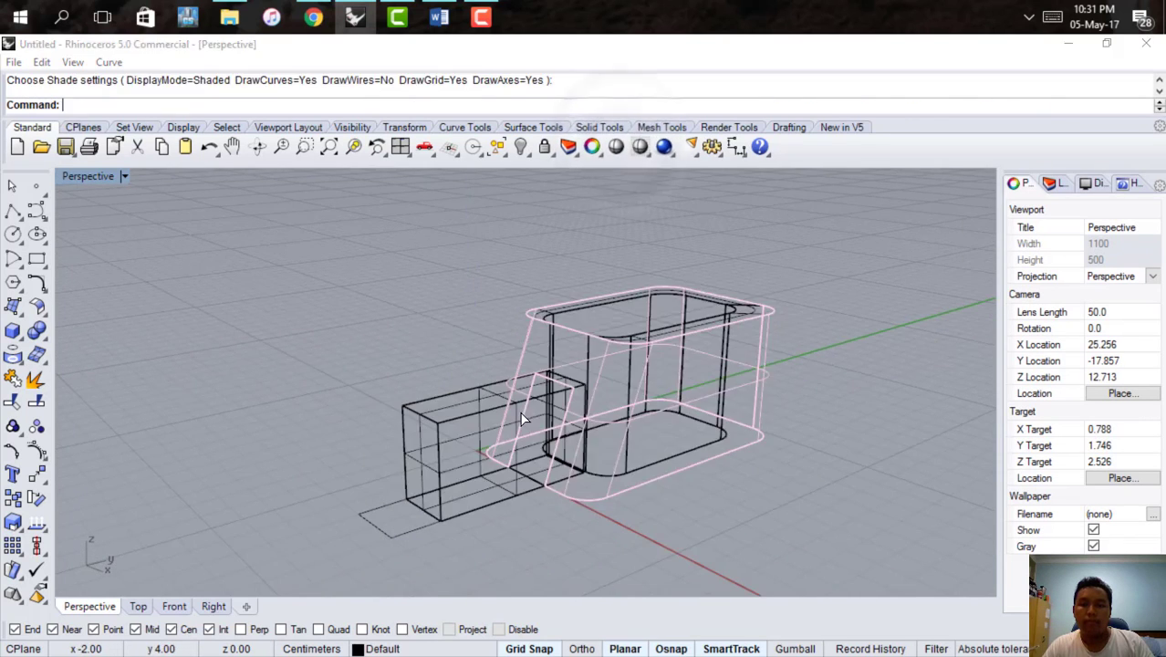
pyautogui.press('Return')
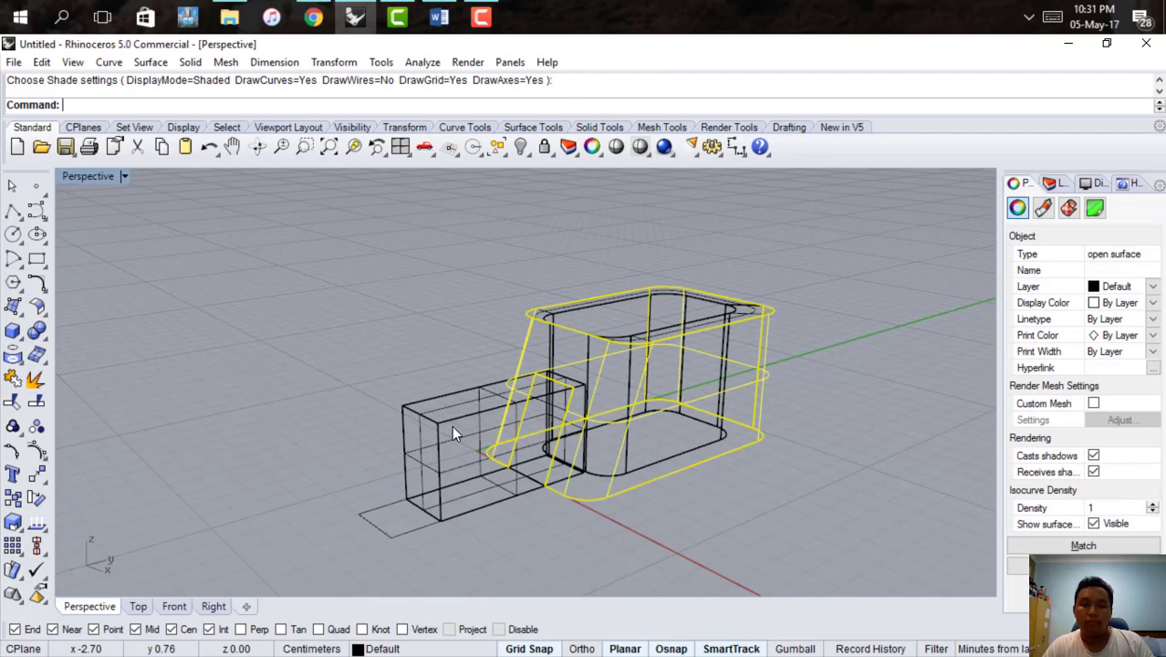
pyautogui.write('Split')
pyautogui.press('Return')
pyautogui.click(452, 427)
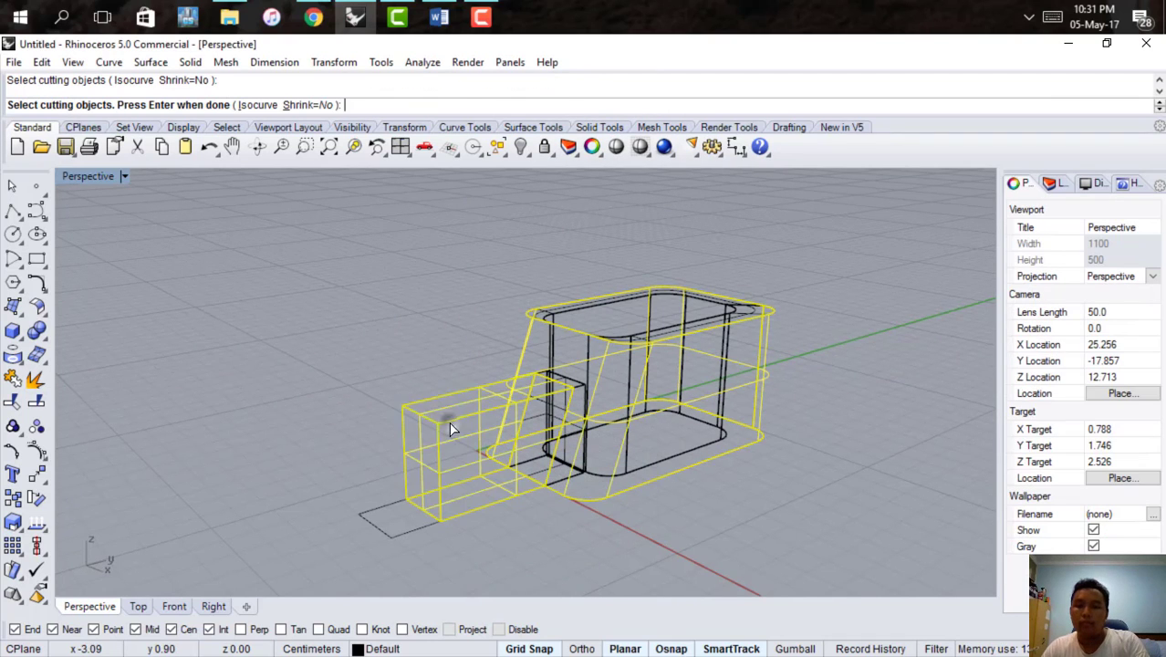
pyautogui.click(580, 391)
pyautogui.press('Return')
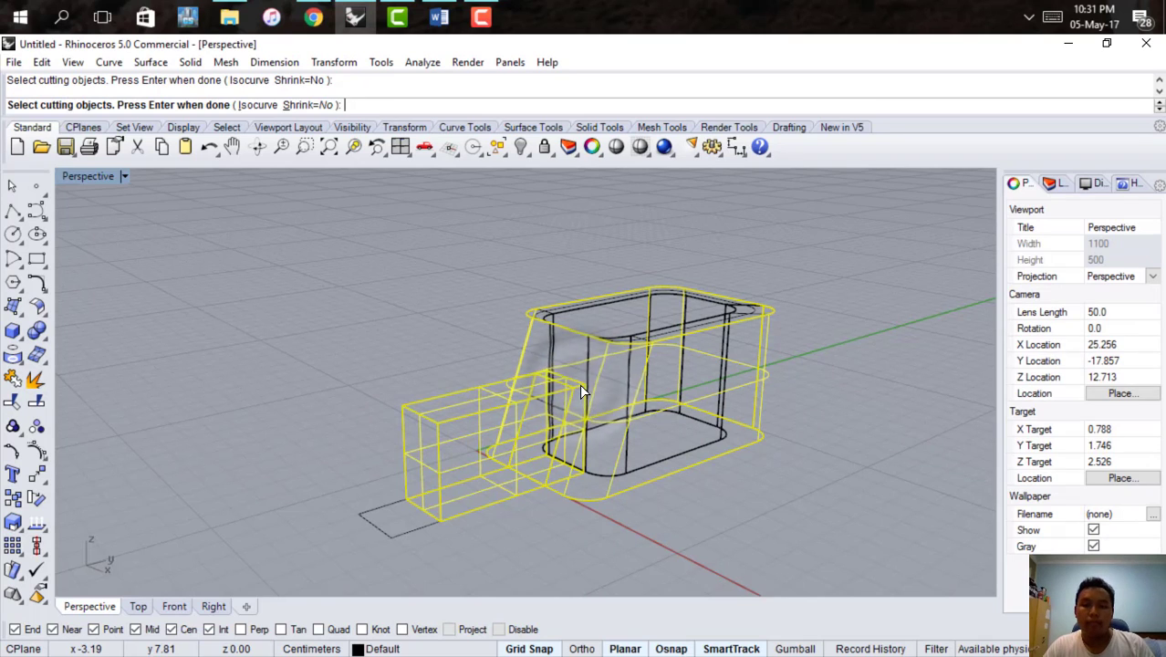
pyautogui.press('Return')
pyautogui.click(455, 329)
# Check the shaded junction and delete the block portion that protrudes outside the slanted outer wall.
pyautogui.click(620, 148)
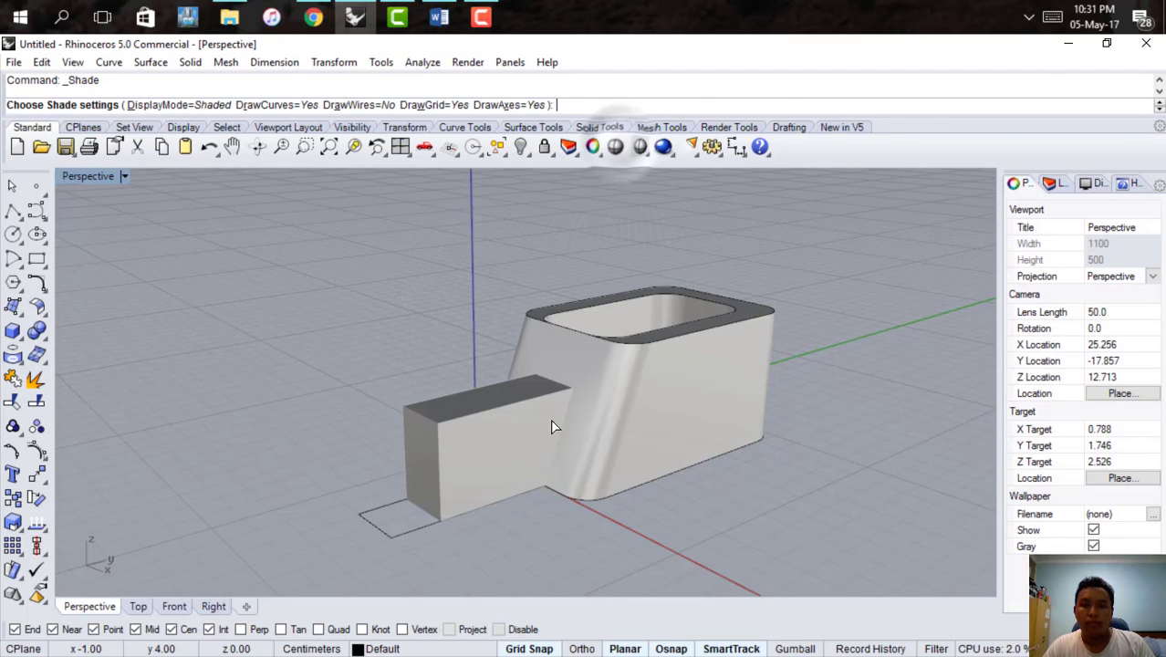
pyautogui.click(551, 419)
pyautogui.click(455, 429)
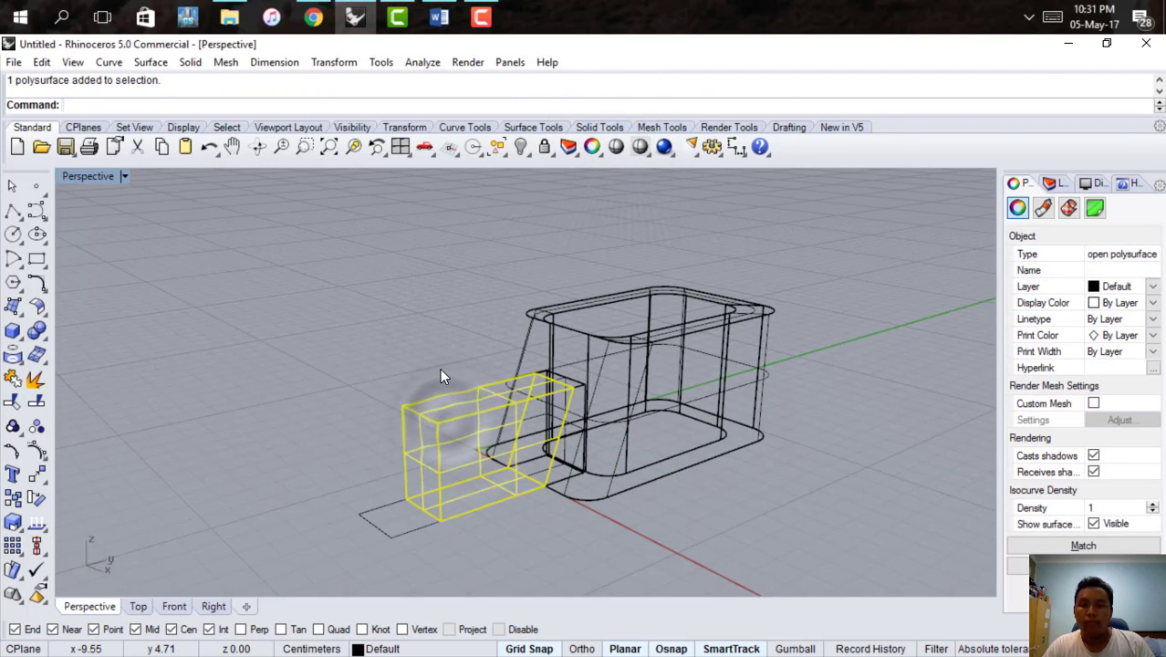
pyautogui.write('Split')
pyautogui.press('Return')
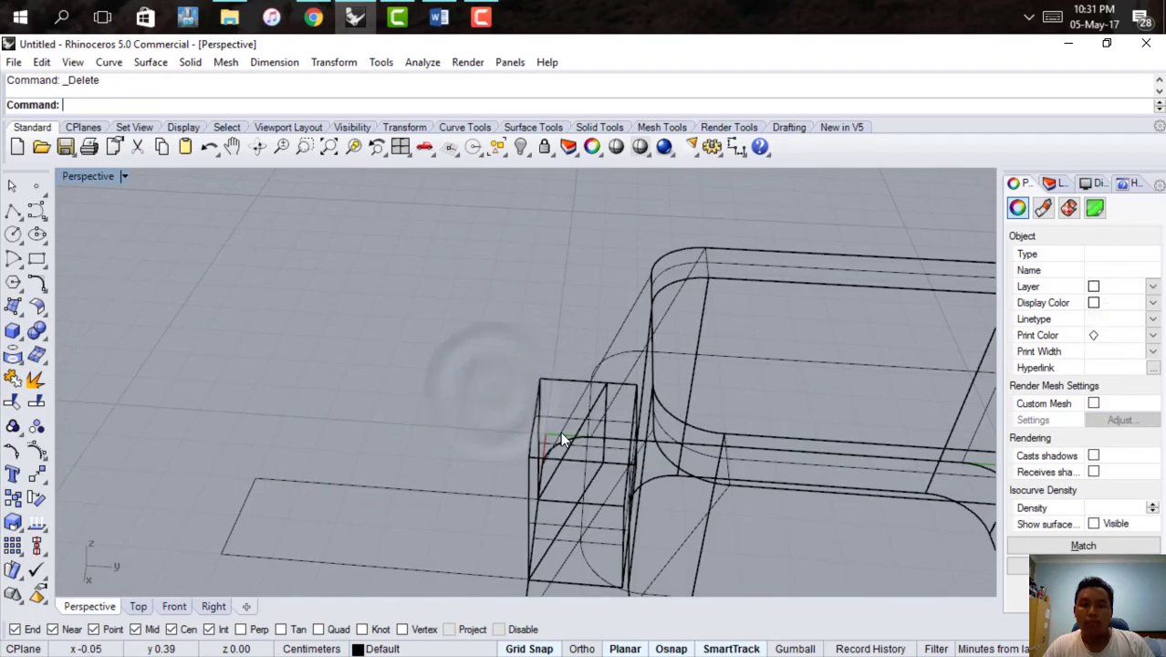
# Delete the leftover block pieces inside the opening and the stray rectangle outline on the ground before the slanted wall.
pyautogui.click(525, 383)
pyautogui.press('Delete')
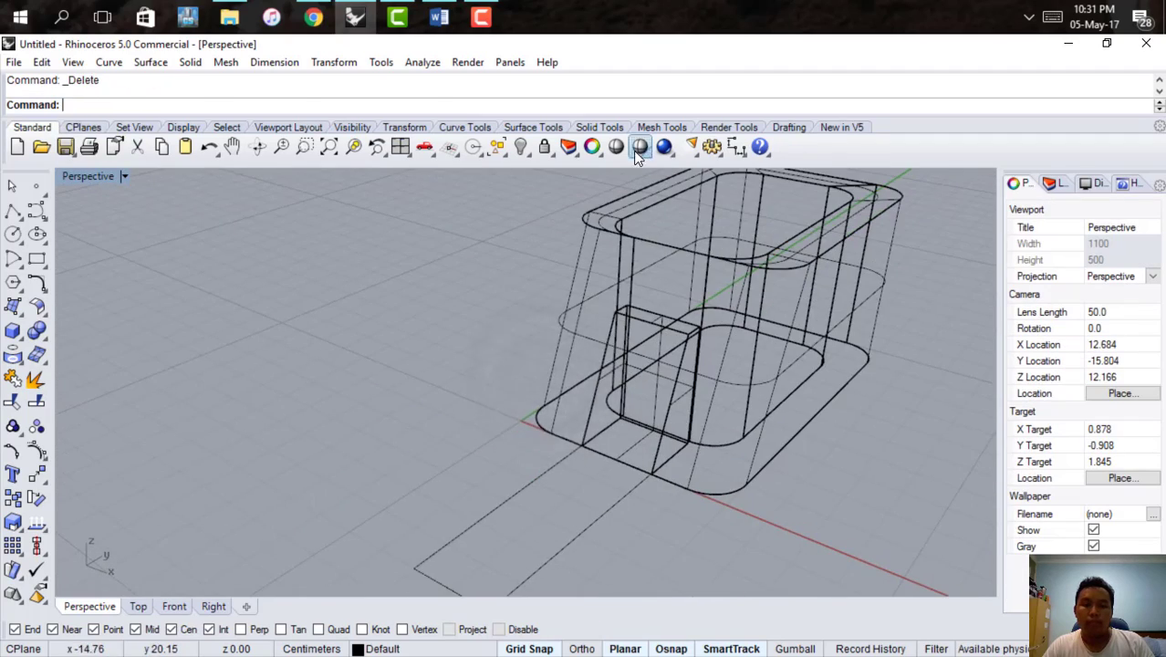
pyautogui.click(634, 150)
pyautogui.moveTo(749, 369); pyautogui.dragTo(611, 438, button='right')
pyautogui.click(636, 391)
pyautogui.click(682, 448)
pyautogui.press('Delete')
pyautogui.click(538, 468)
pyautogui.press('Delete')
# Shade the Perspective view and examine the hollow interior and the cut opening from above.
pyautogui.click(618, 148)
pyautogui.scroll(-2, 661, 391)
pyautogui.moveTo(521, 395)
pyautogui.mouseDown(button='right')
pyautogui.moveTo(534, 356)
pyautogui.moveTo(449, 392)
pyautogui.mouseUp(button='right')
pyautogui.moveTo(506, 337); pyautogui.dragTo(565, 387, button='right')
pyautogui.scroll(-6, 565, 387)
pyautogui.scroll(6, 589, 233)
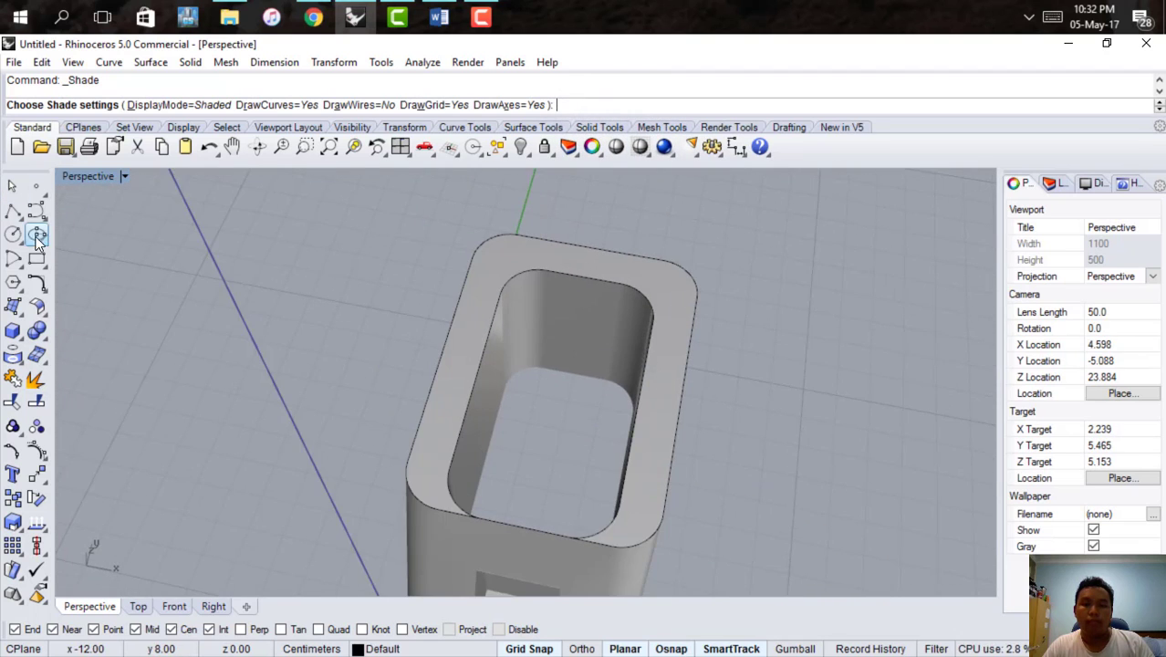
# Restore the four viewports and draw a rectangle about 6 by 9 cm around the box's top rim in the Top view.
pyautogui.doubleClick(77, 177)
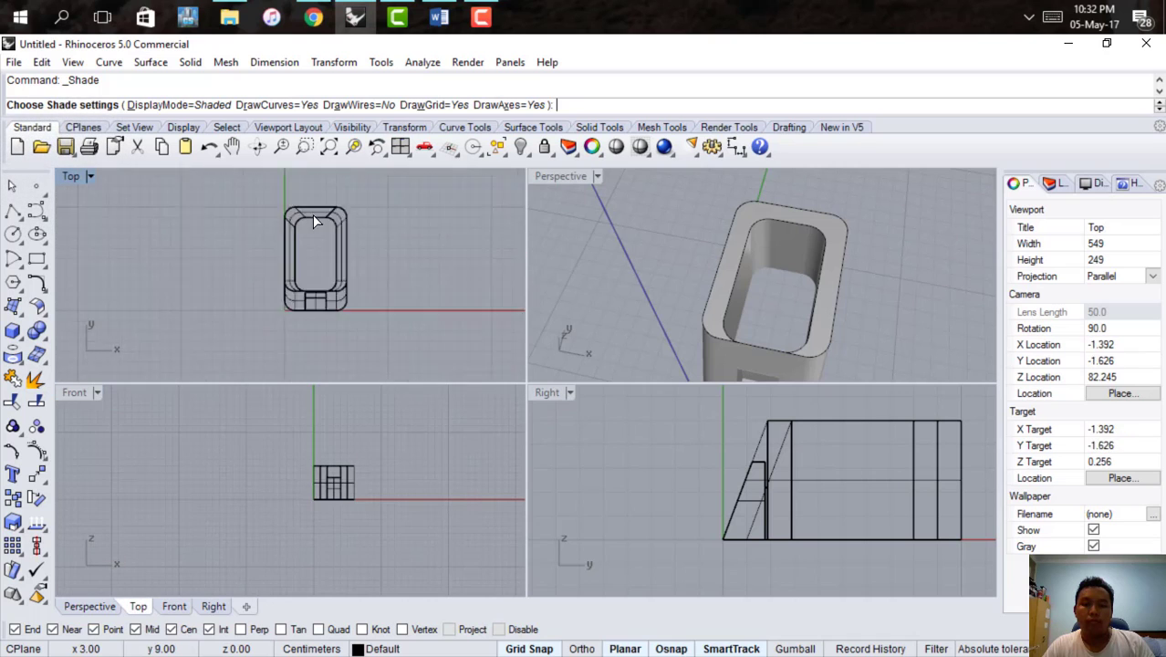
pyautogui.click(38, 263)
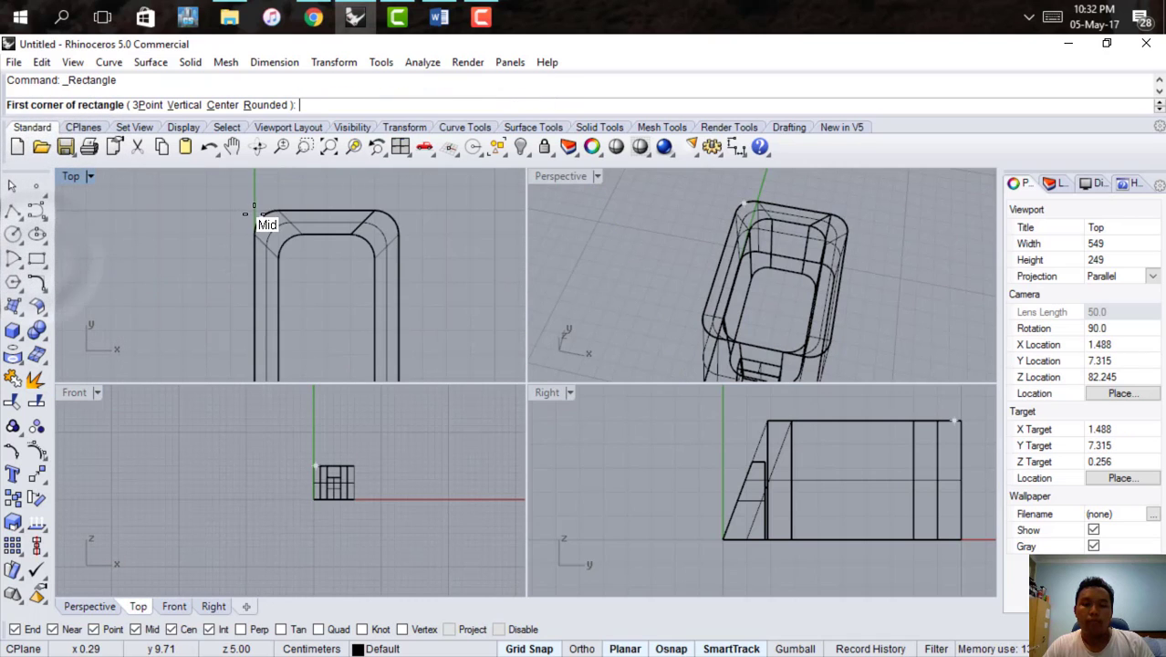
pyautogui.click(257, 213)
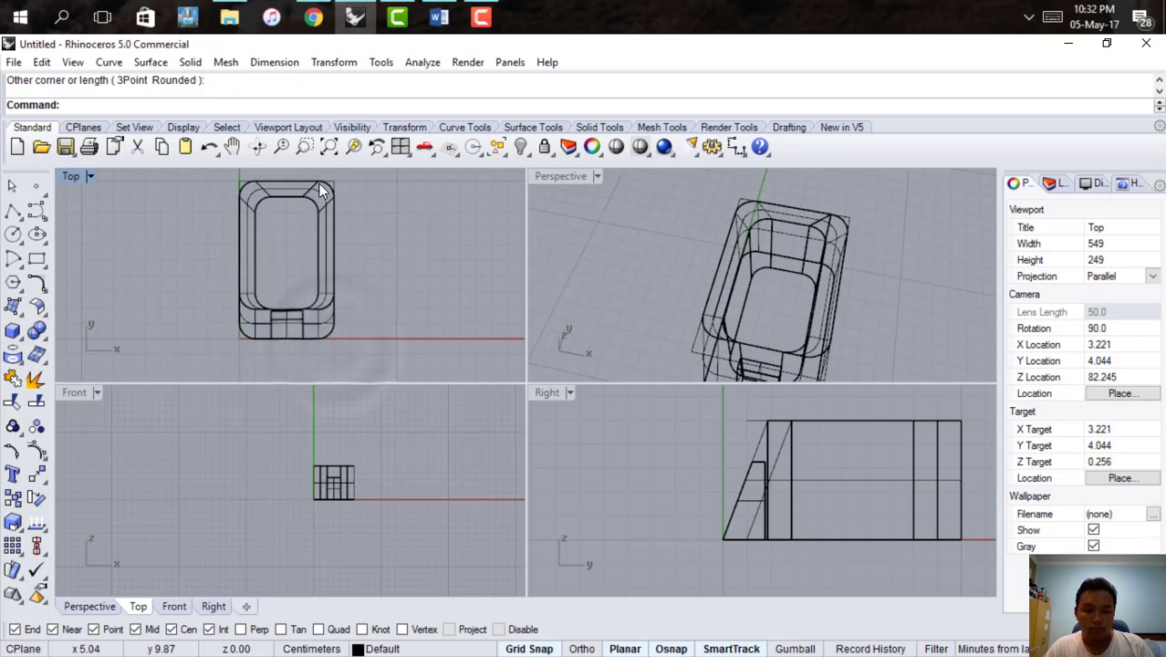
# Fillet both corners of the rectangle at the end away from the slanted wall with a 1 cm radius.
pyautogui.click(37, 263)
pyautogui.click(208, 179)
pyautogui.click(199, 187)
pyautogui.click(39, 282)
pyautogui.click(339, 184)
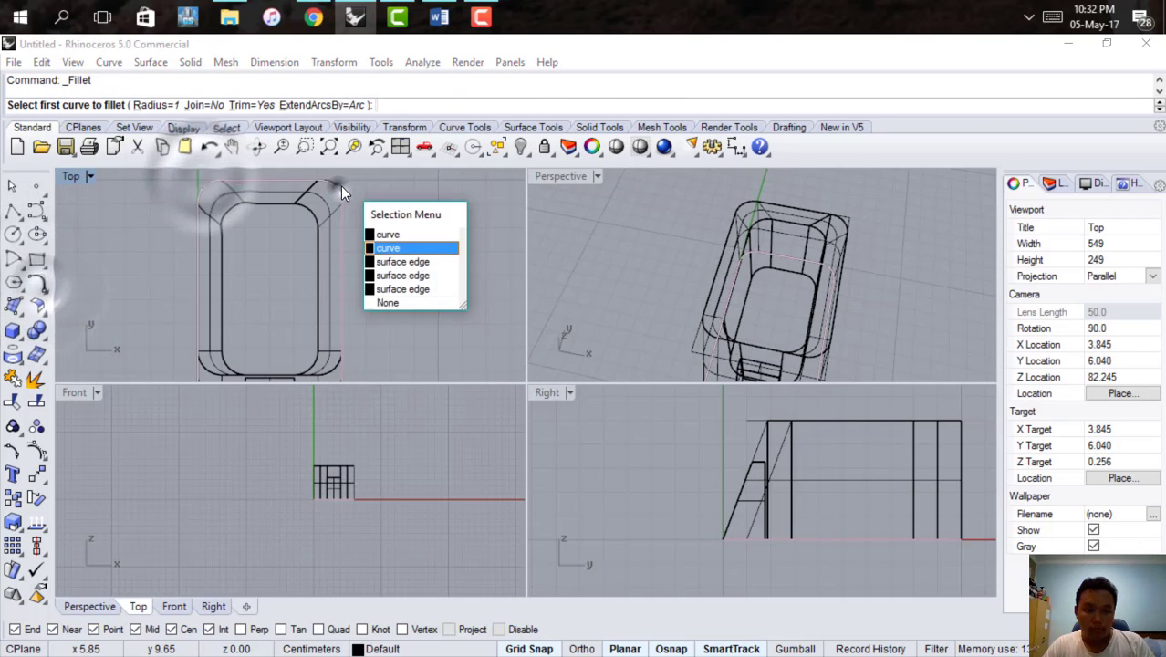
pyautogui.click(341, 185)
pyautogui.click(39, 282)
pyautogui.click(337, 181)
pyautogui.click(341, 185)
# Fillet the rectangle's corner beside the slanted wall on the +X side with a 1 cm radius.
pyautogui.scroll(-8, 344, 180)
pyautogui.scroll(6, 332, 259)
pyautogui.click(37, 283)
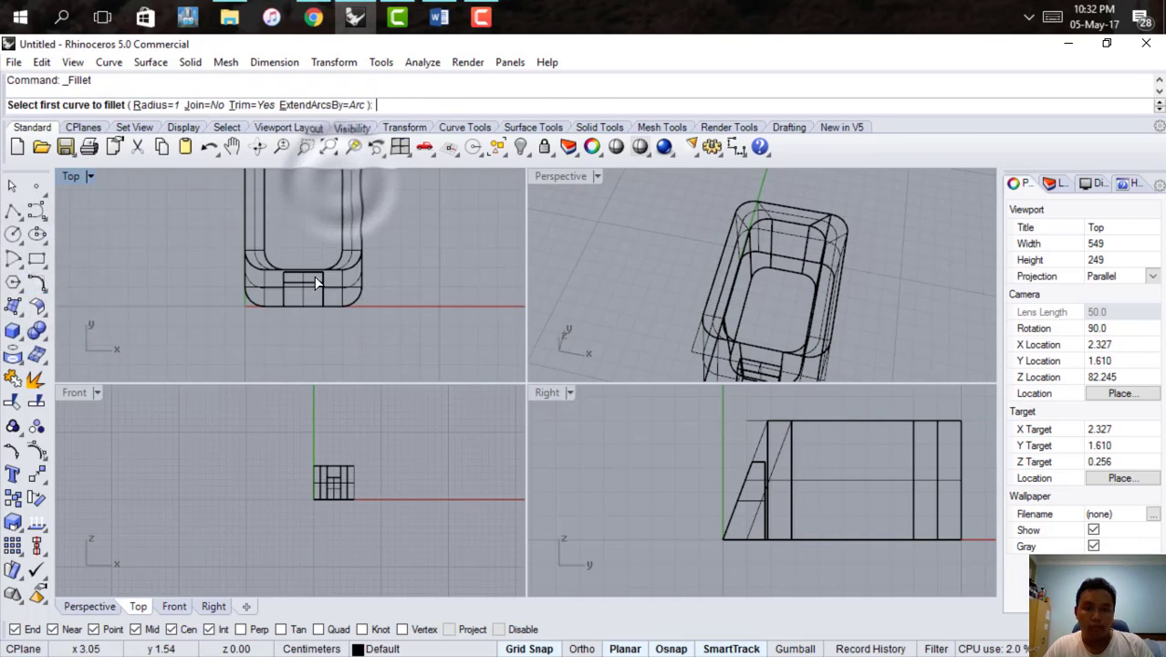
pyautogui.scroll(9, 354, 285)
pyautogui.click(368, 294)
pyautogui.click(382, 283)
pyautogui.click(37, 212)
pyautogui.scroll(2, 175, 289)
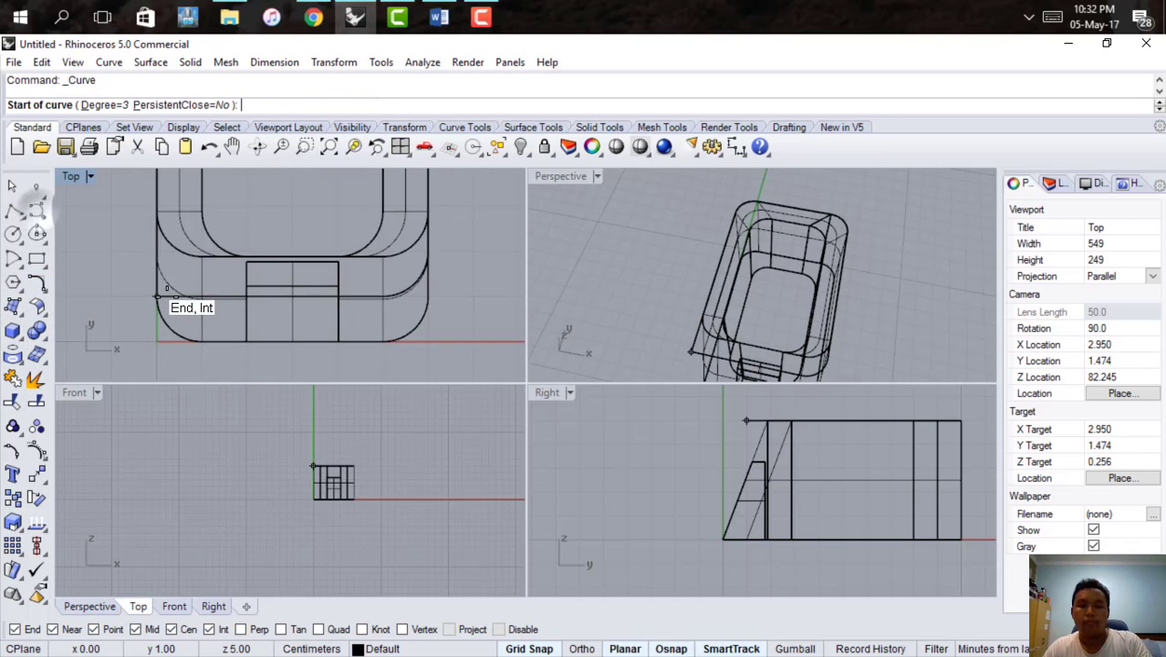
pyautogui.click(160, 290)
pyautogui.click(166, 296)
# Fillet the last sharp corner of the rectangle, on the Y axis side near the slanted wall, with a 1 cm radius.
pyautogui.click(38, 282)
pyautogui.click(174, 295)
pyautogui.click(159, 285)
pyautogui.scroll(-2, 172, 284)
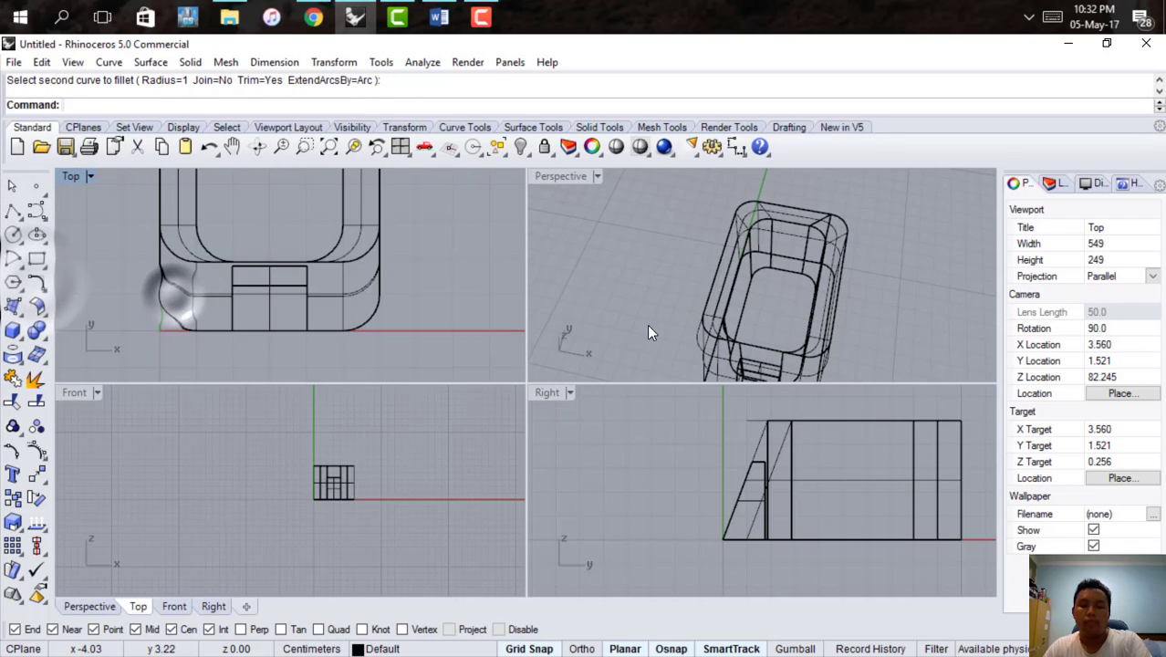
# Copy the closed rounded rectangle 1 cm straight up from the midpoint of its side above the slanted wall.
pyautogui.moveTo(647, 324); pyautogui.dragTo(841, 293, button='right')
pyautogui.scroll(2, 654, 249)
pyautogui.click(653, 247)
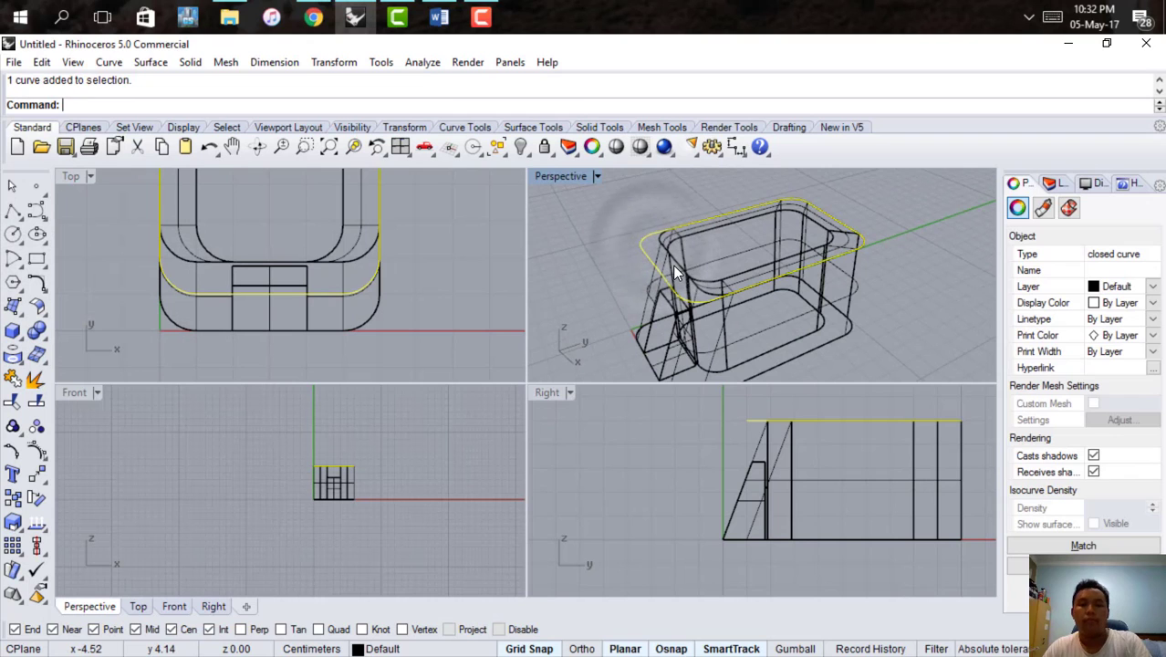
pyautogui.write('Copy')
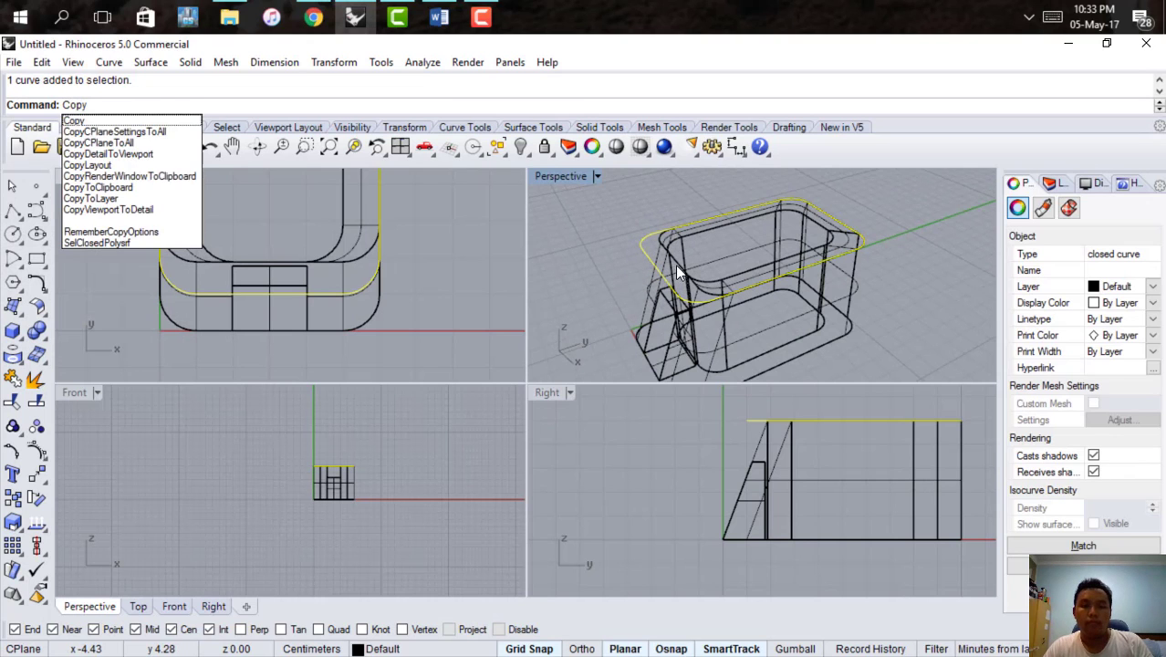
pyautogui.press('Return')
pyautogui.scroll(3, 681, 278)
pyautogui.click(673, 269)
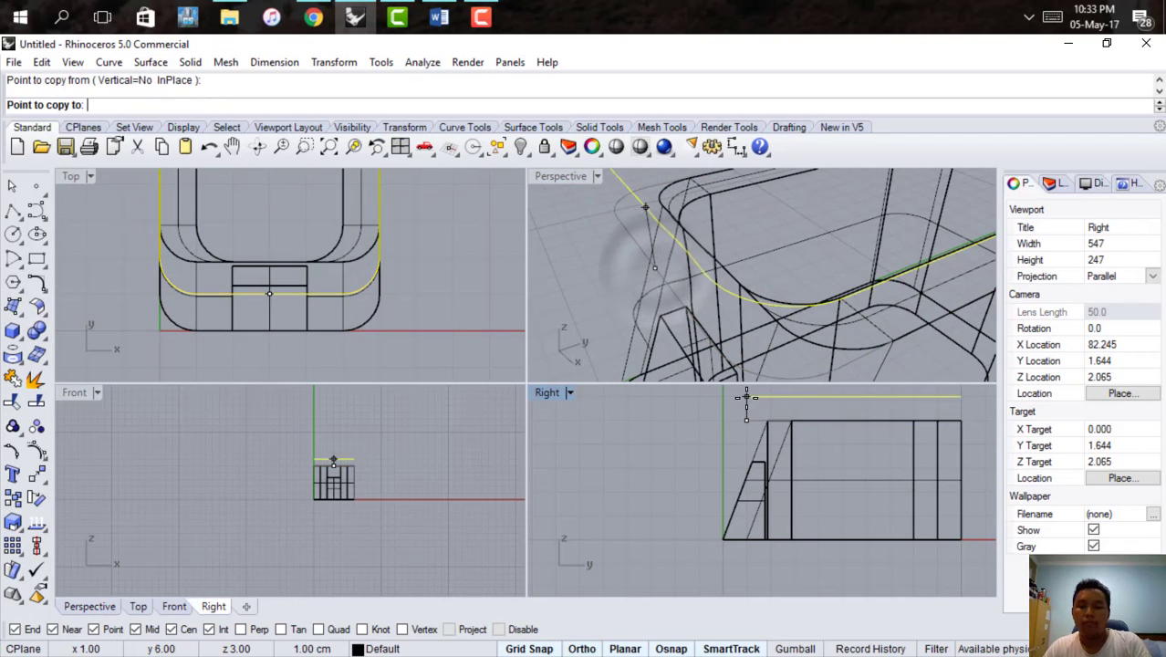
pyautogui.scroll(2, 713, 445)
pyautogui.click(611, 473)
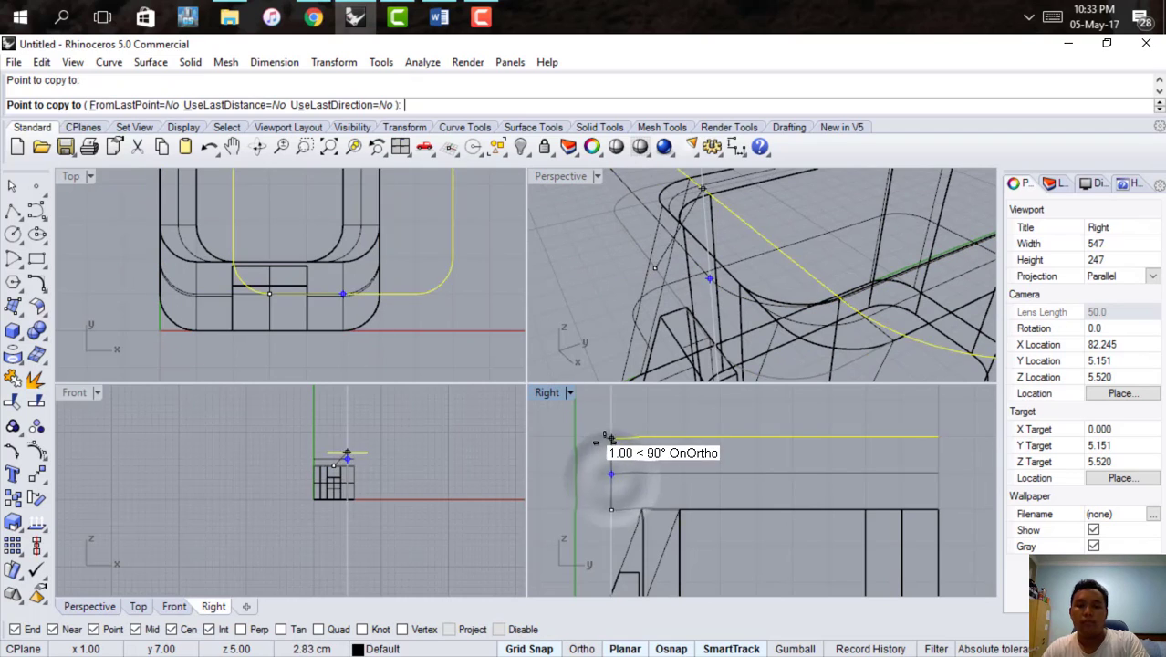
pyautogui.press('Return')
pyautogui.click(637, 473)
pyautogui.click(37, 217)
pyautogui.scroll(1, 634, 276)
pyautogui.moveTo(633, 278); pyautogui.dragTo(701, 258, button='right')
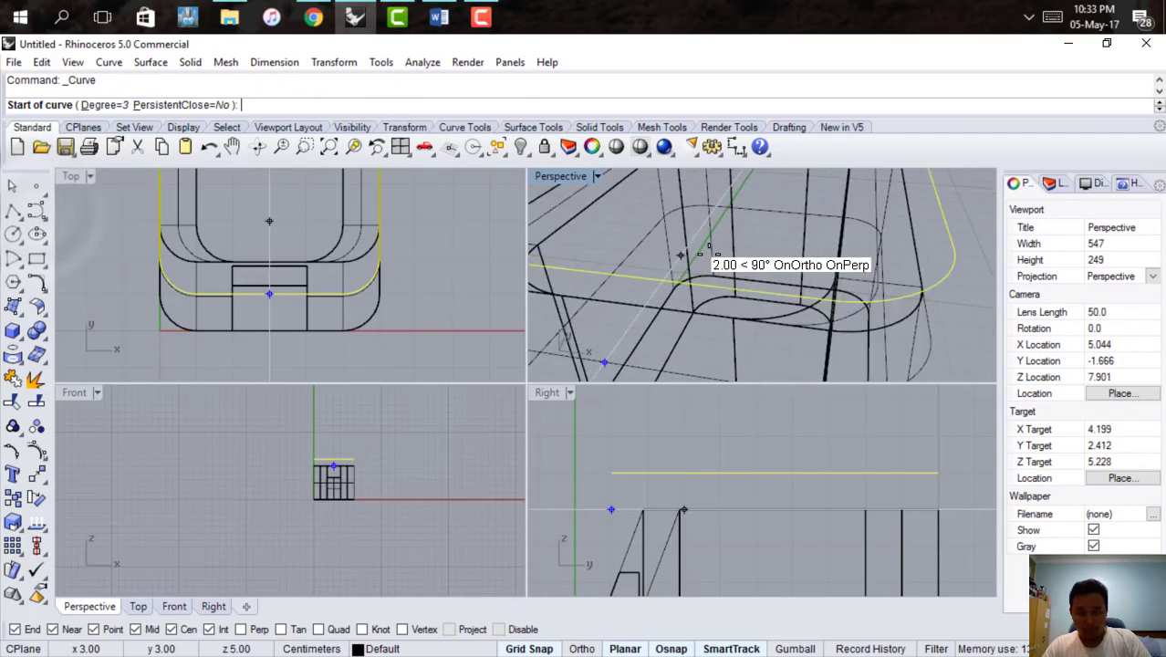
pyautogui.scroll(-2, 671, 310)
pyautogui.moveTo(660, 334); pyautogui.dragTo(584, 329, button='right')
pyautogui.scroll(2, 666, 239)
pyautogui.scroll(-2, 501, 188)
pyautogui.scroll(-5, 654, 213)
pyautogui.scroll(-4, 501, 188)
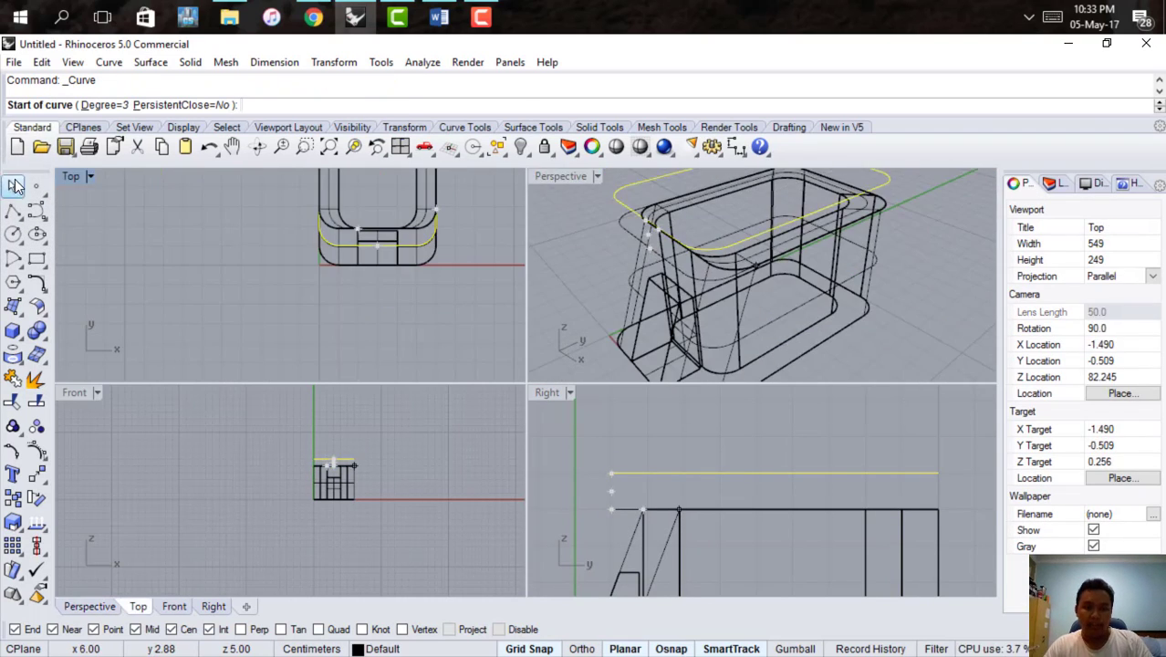
pyautogui.click(12, 186)
# Select the box walls and the opening surfaces and hide them, keeping the two rounded rectangles.
pyautogui.keyDown('shift'); pyautogui.click(667, 317); pyautogui.keyUp('shift')
pyautogui.keyDown('shift'); pyautogui.click(676, 356); pyautogui.keyUp('shift')
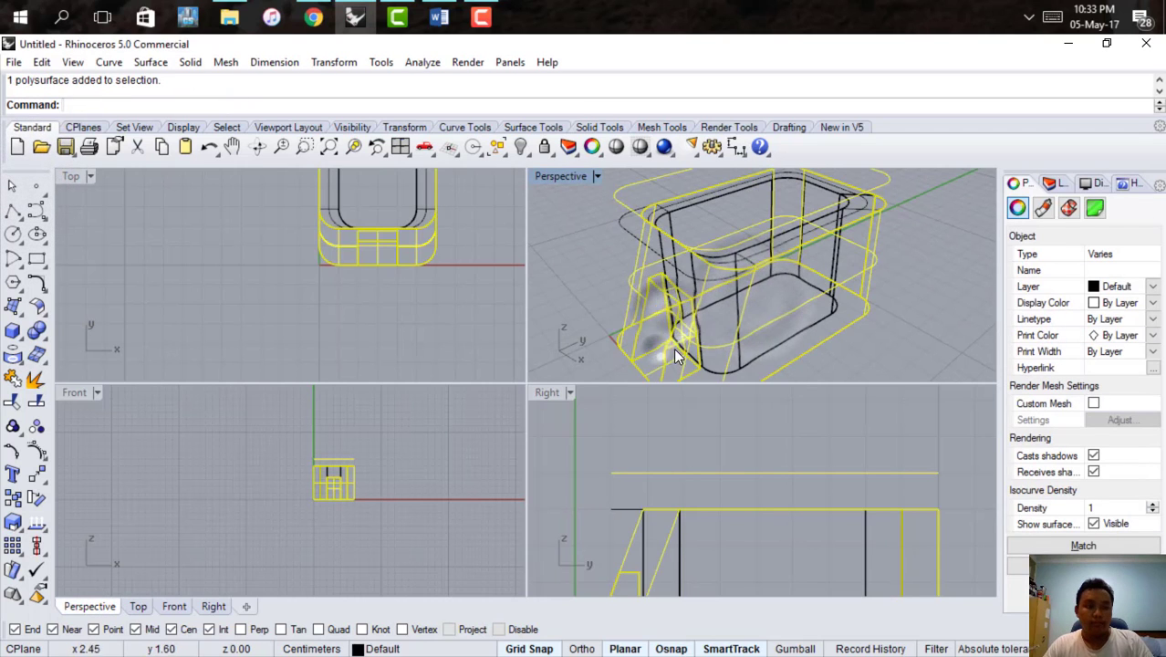
pyautogui.keyDown('shift'); pyautogui.click(741, 321); pyautogui.keyUp('shift')
pyautogui.click(520, 147)
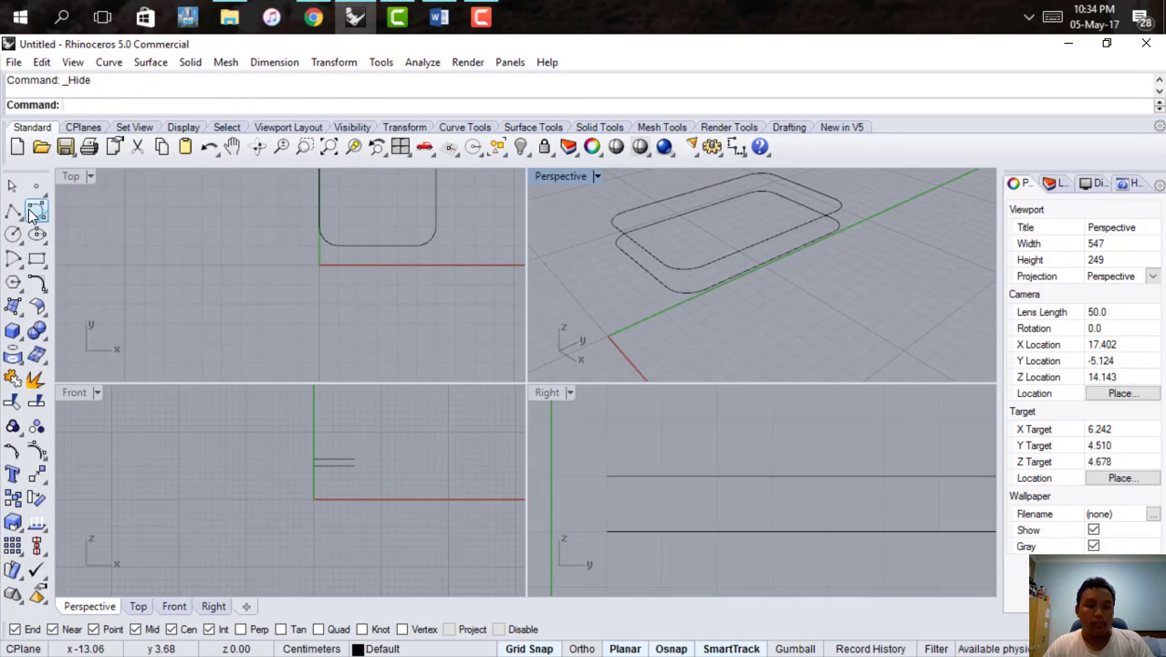
pyautogui.scroll(5, 698, 243)
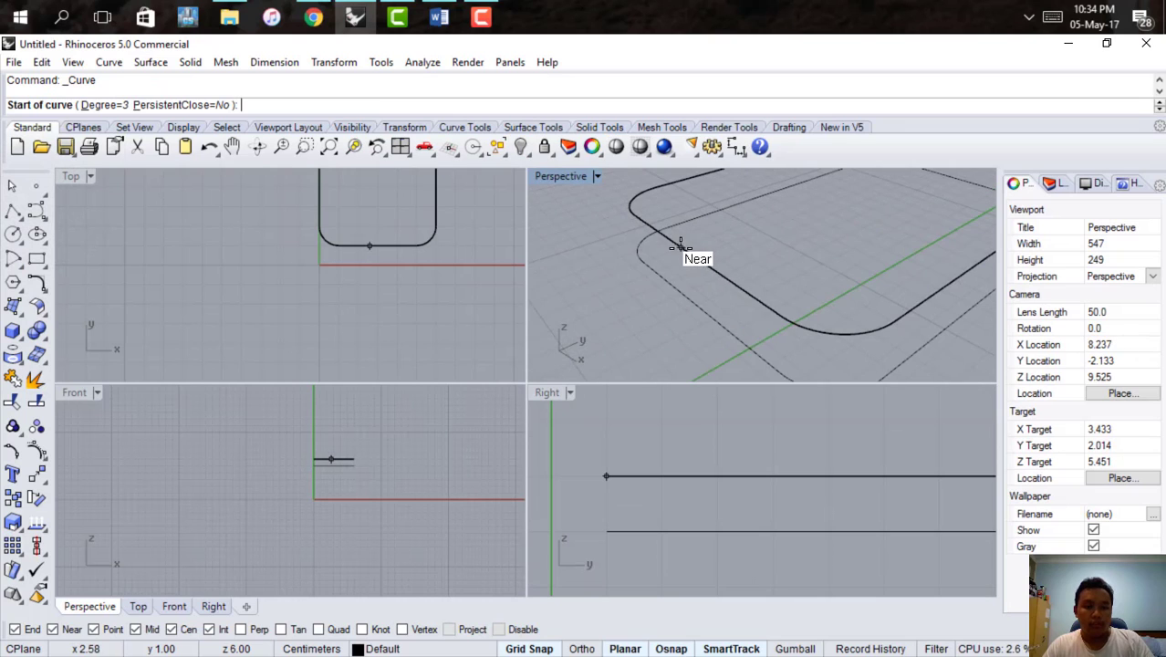
pyautogui.click(695, 257)
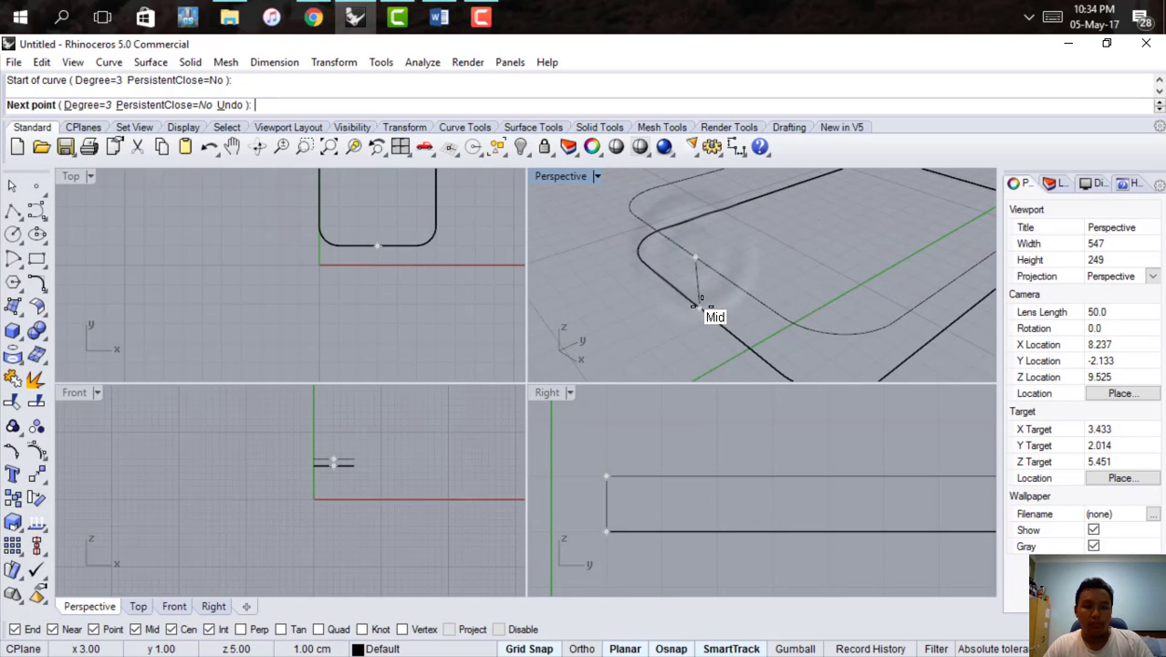
pyautogui.click(610, 511)
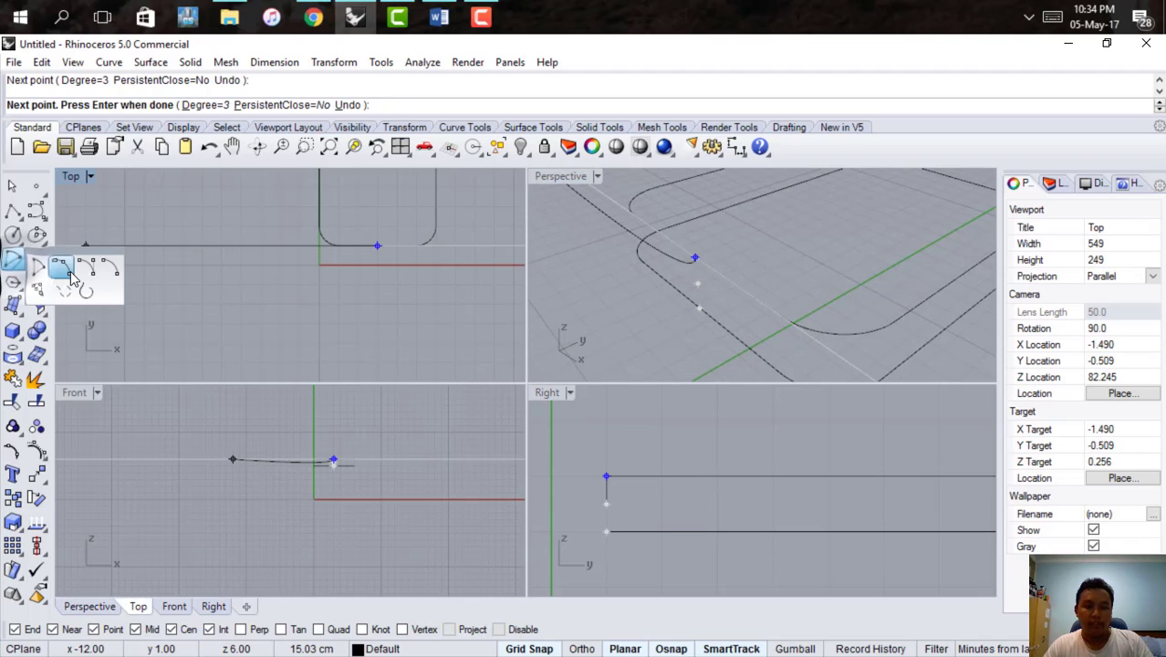
# Draw an outward-bulging start-end-direction arc between the side midpoints of the upper and lower rectangles at the slanted-wall end.
pyautogui.click(94, 265)
pyautogui.click(696, 258)
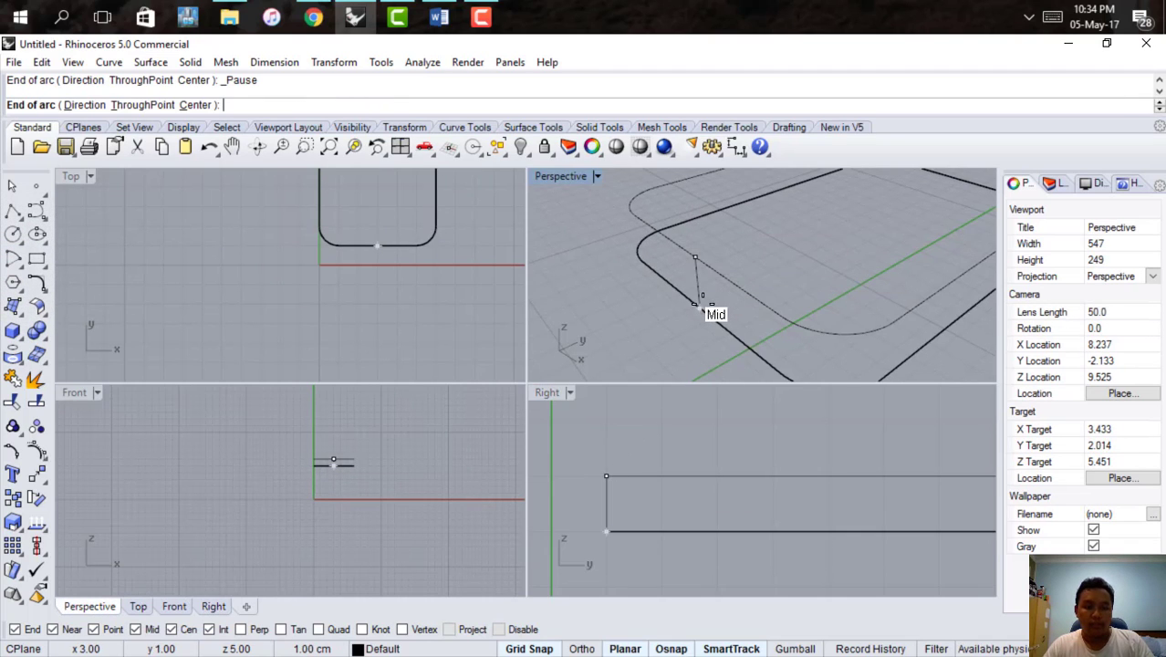
pyautogui.click(700, 308)
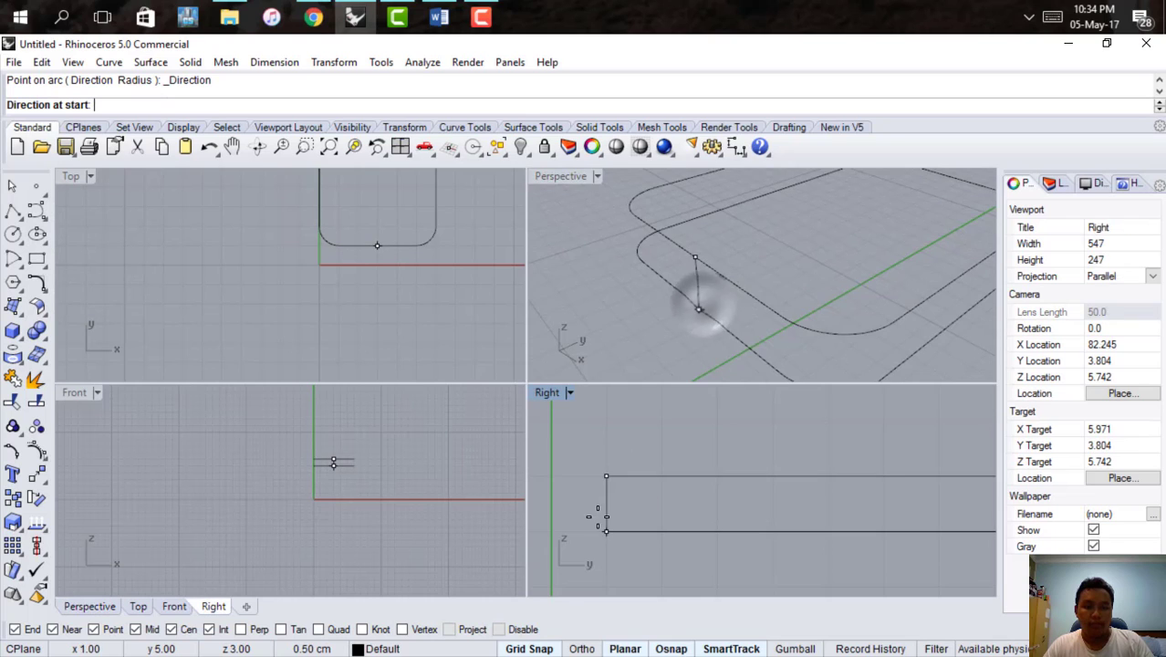
pyautogui.click(547, 531)
pyautogui.scroll(-9, 585, 465)
pyautogui.scroll(9, 760, 459)
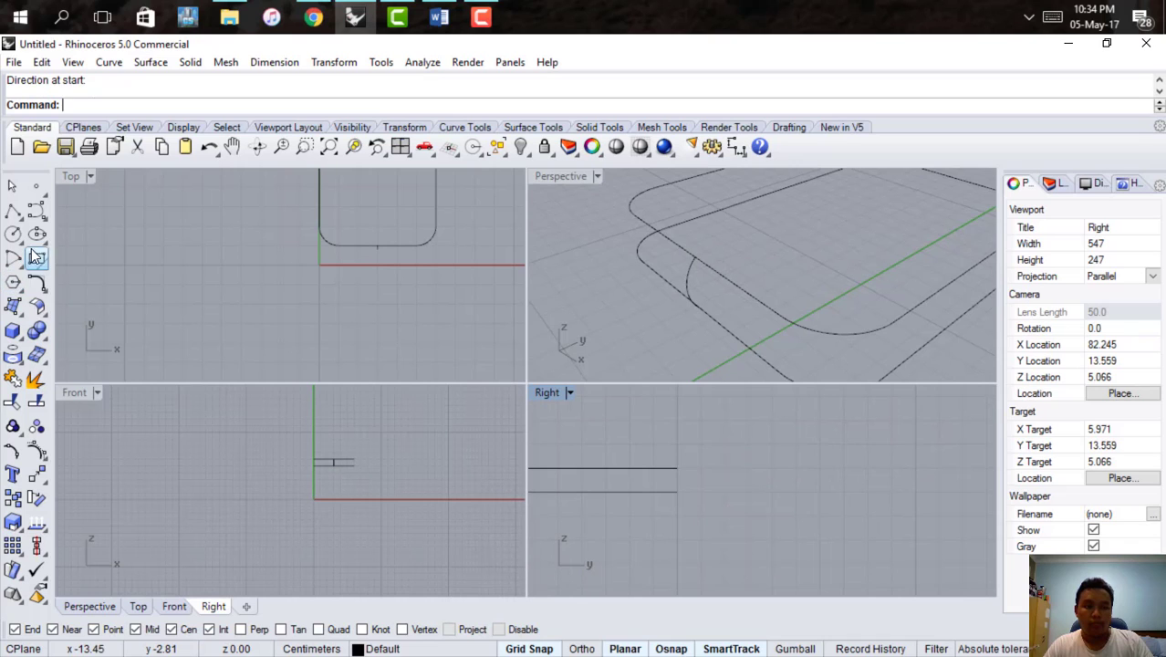
# Draw a matching outward-bulging arc between the upper and lower side midpoints at the opposite end of the rectangles.
pyautogui.moveTo(639, 329); pyautogui.dragTo(849, 289, button='right')
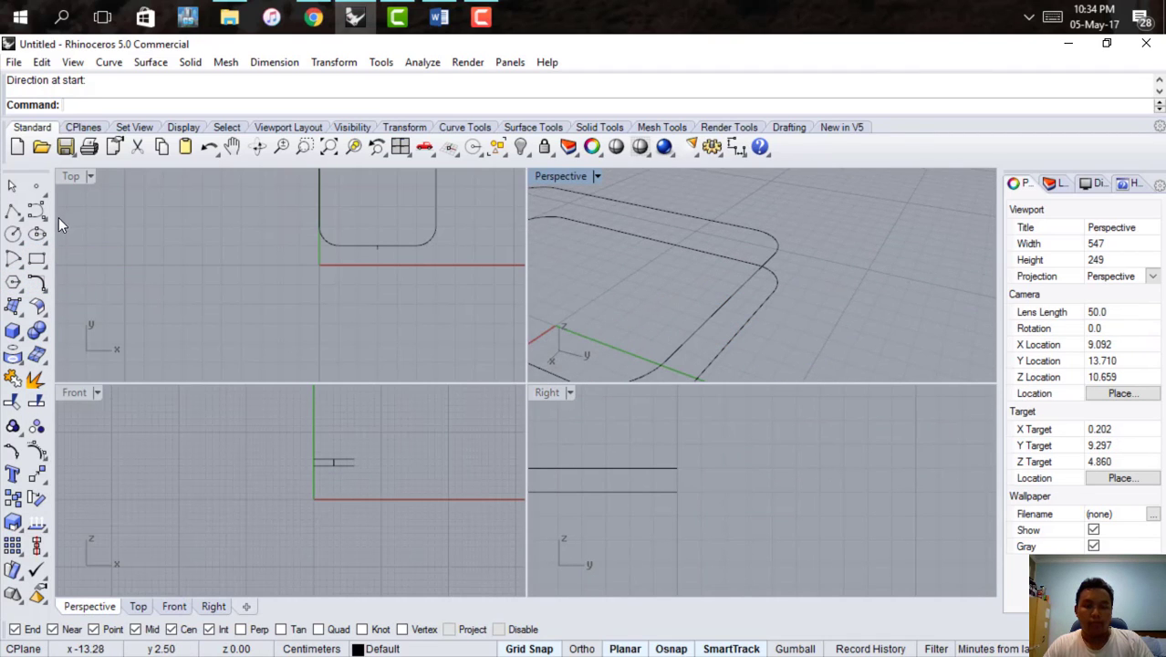
pyautogui.click(18, 267)
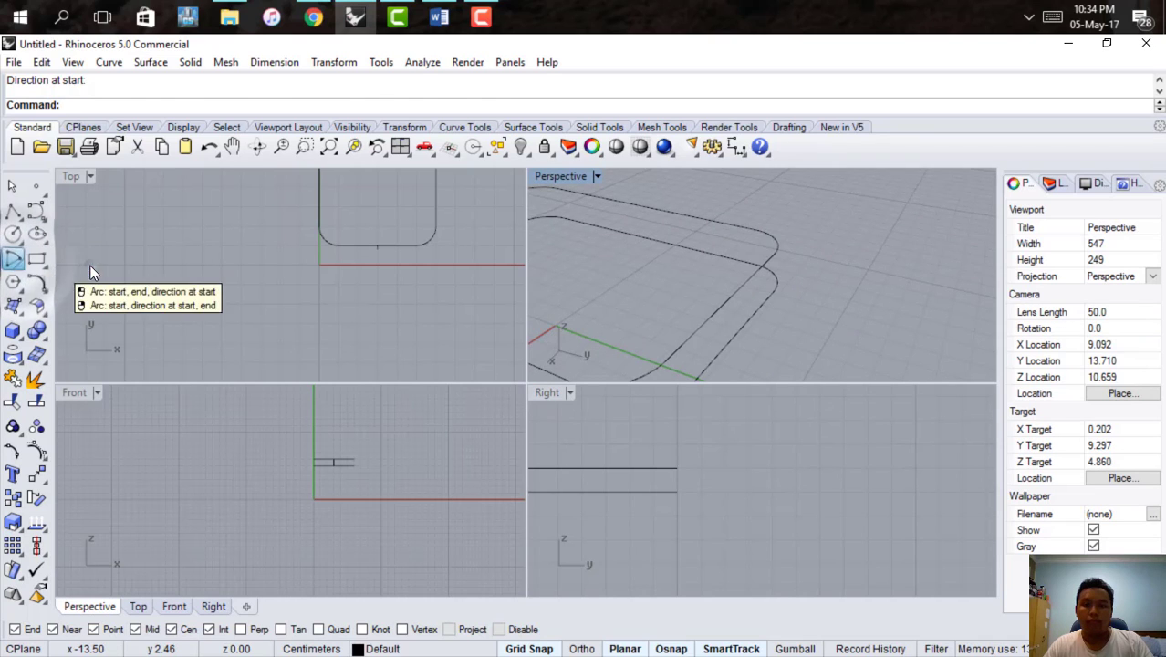
pyautogui.click(90, 264)
pyautogui.scroll(2, 716, 283)
pyautogui.click(717, 283)
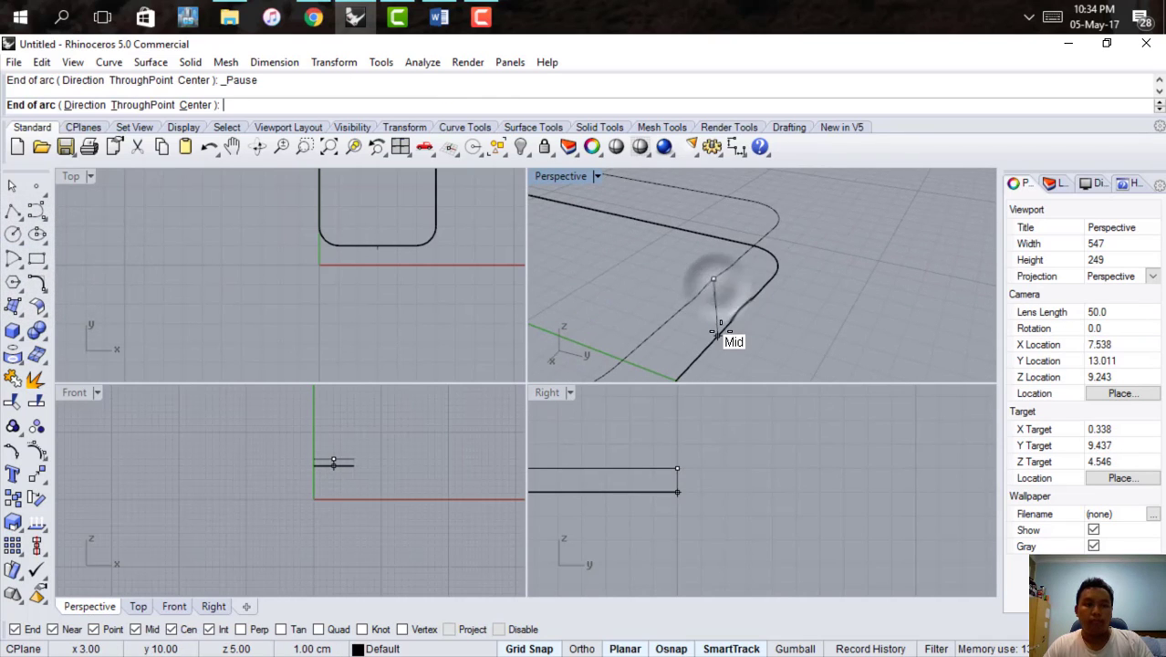
pyautogui.click(719, 334)
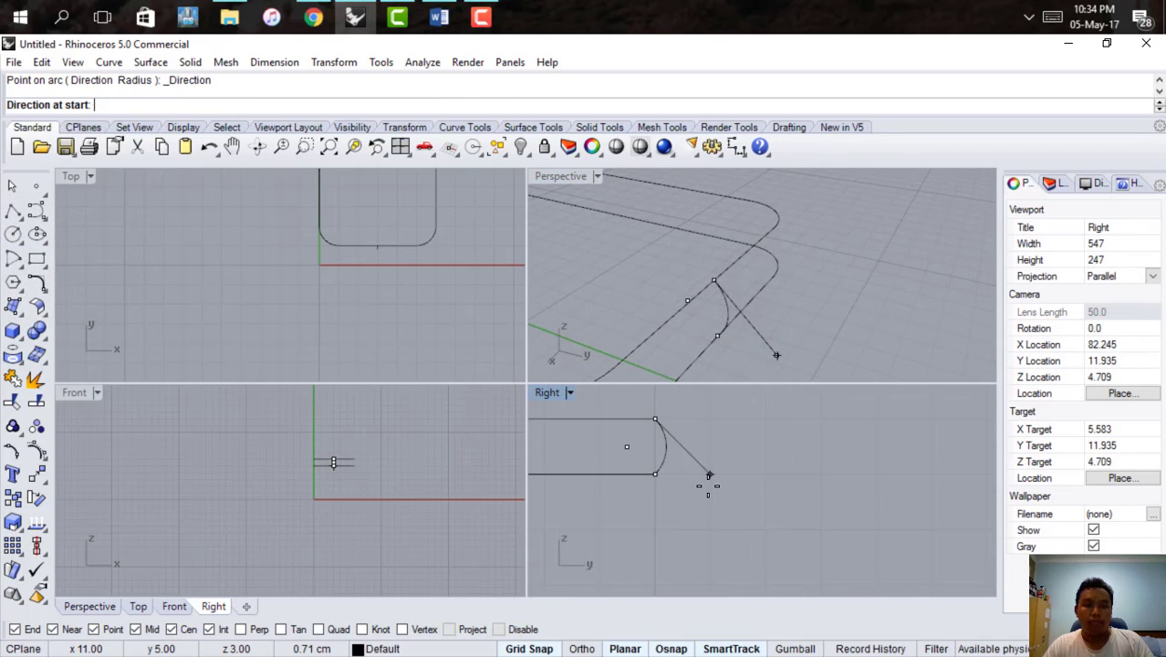
pyautogui.click(709, 487)
pyautogui.scroll(-14, 782, 449)
pyautogui.scroll(9, 744, 446)
pyautogui.scroll(-2, 709, 429)
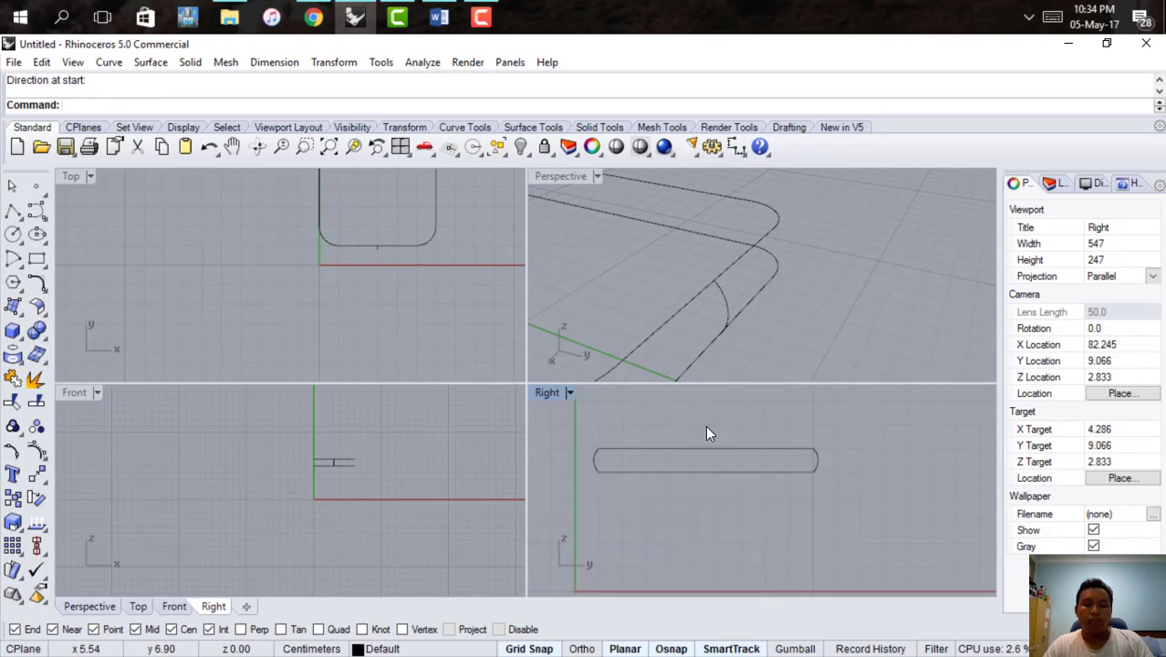
pyautogui.scroll(1, 708, 429)
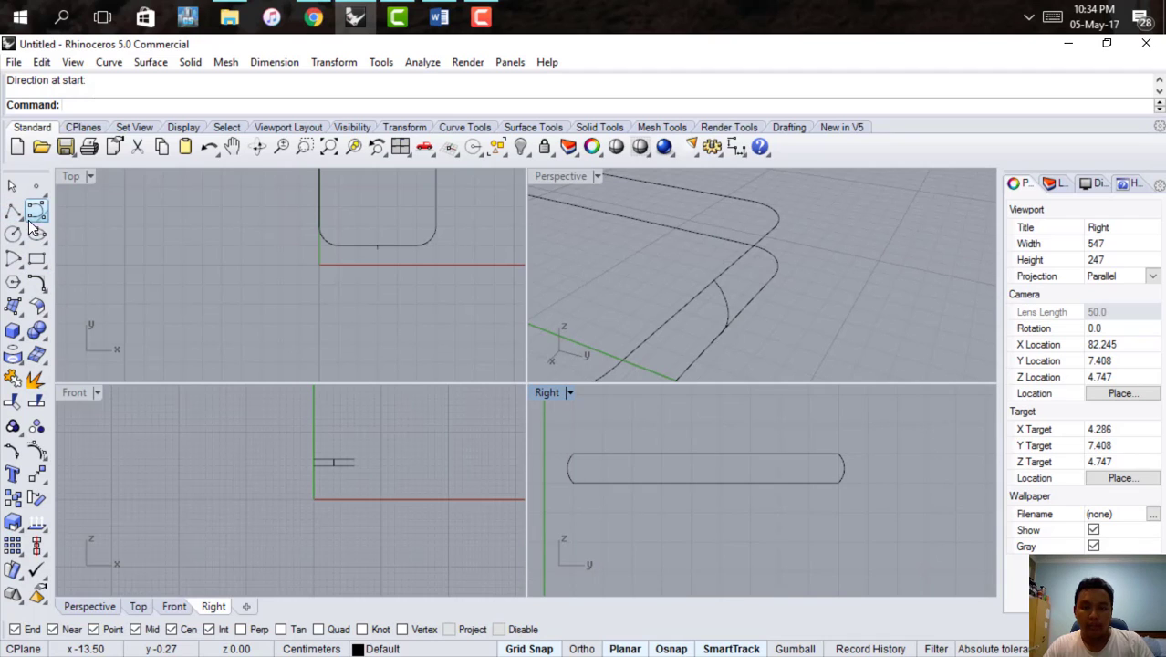
# Create a planar surface from the upper rounded rectangle with PlanarSrf.
pyautogui.scroll(-5, 765, 294)
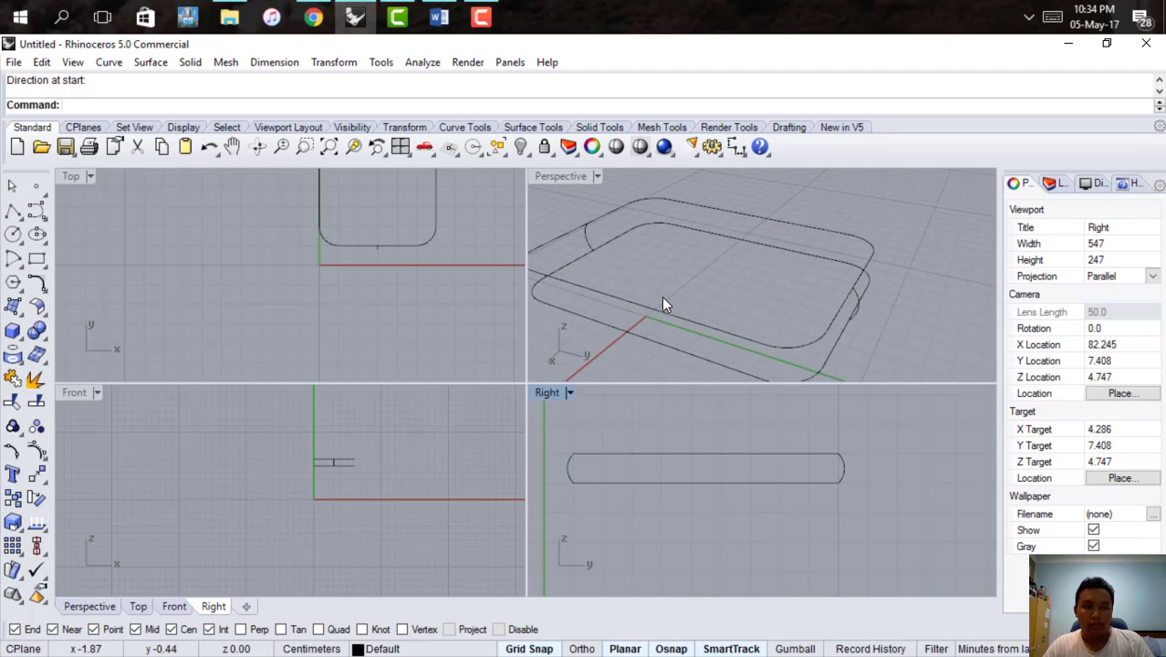
pyautogui.click(662, 305)
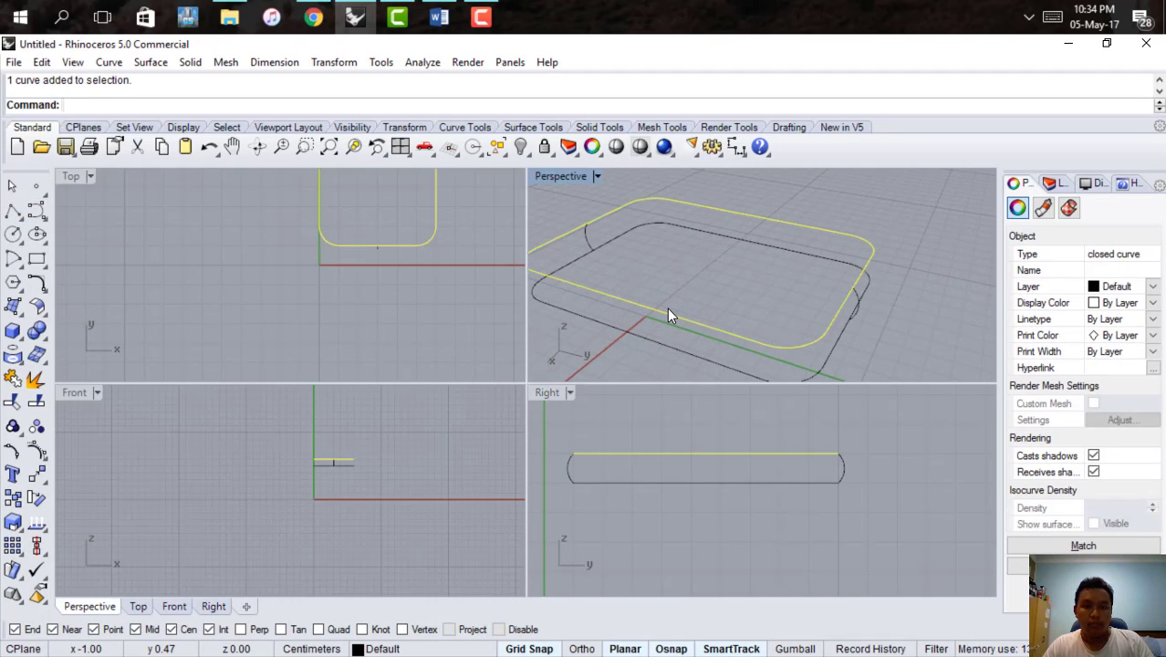
pyautogui.write('Plana')
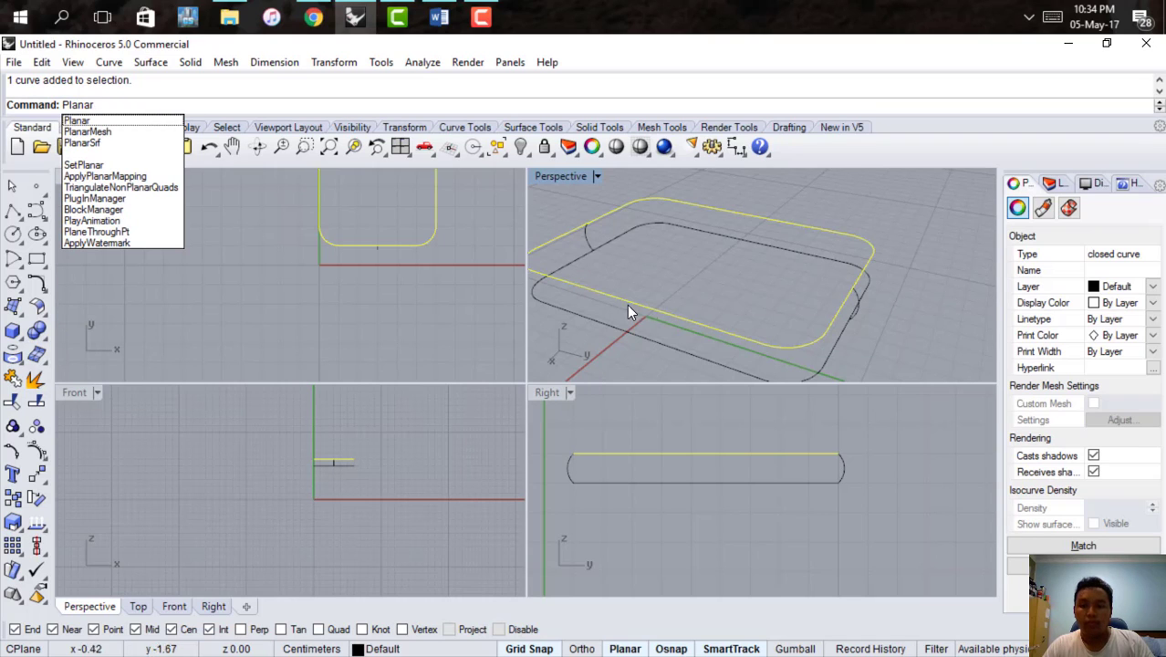
pyautogui.write('r')
pyautogui.click(82, 144)
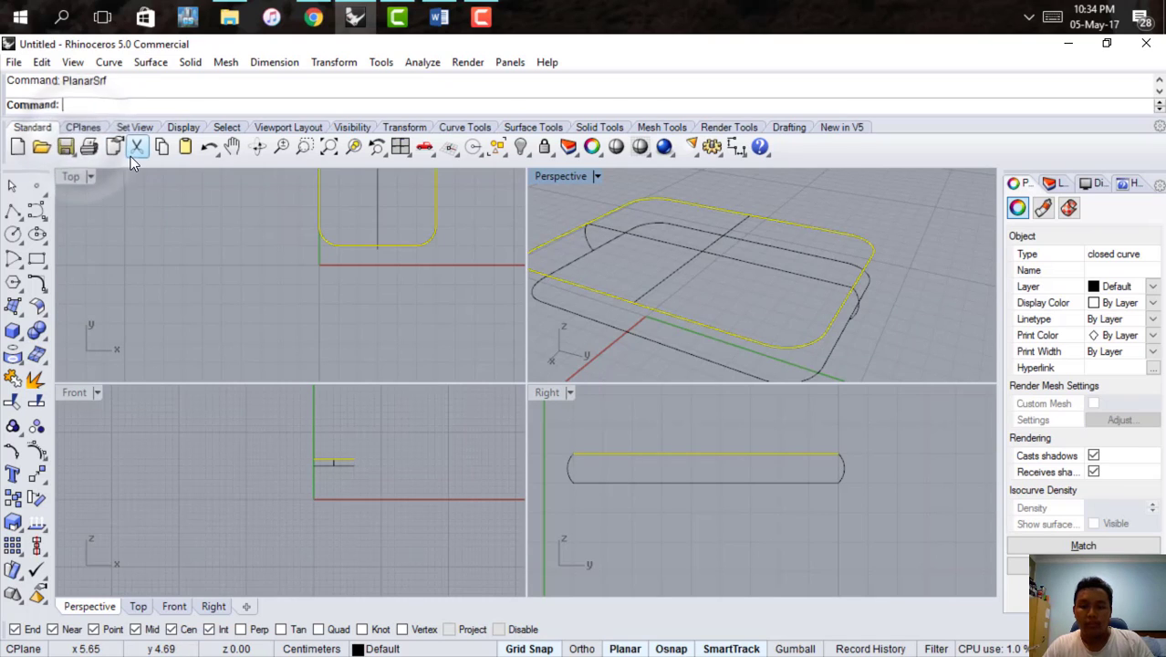
pyautogui.click(686, 180)
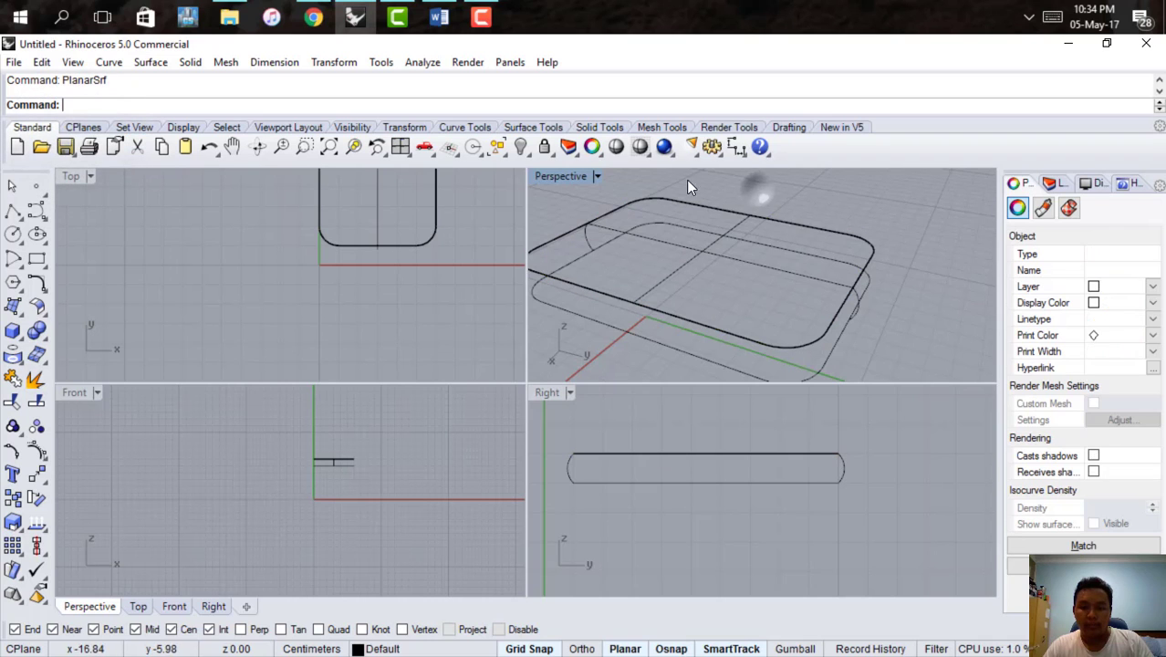
# Draw a degree-3 control-point curve between the short-side midpoints of the upper rounded rectangle, arching over it with control points 1 cm above.
pyautogui.click(615, 147)
pyautogui.moveTo(698, 266); pyautogui.dragTo(831, 318, button='right')
pyautogui.click(621, 312)
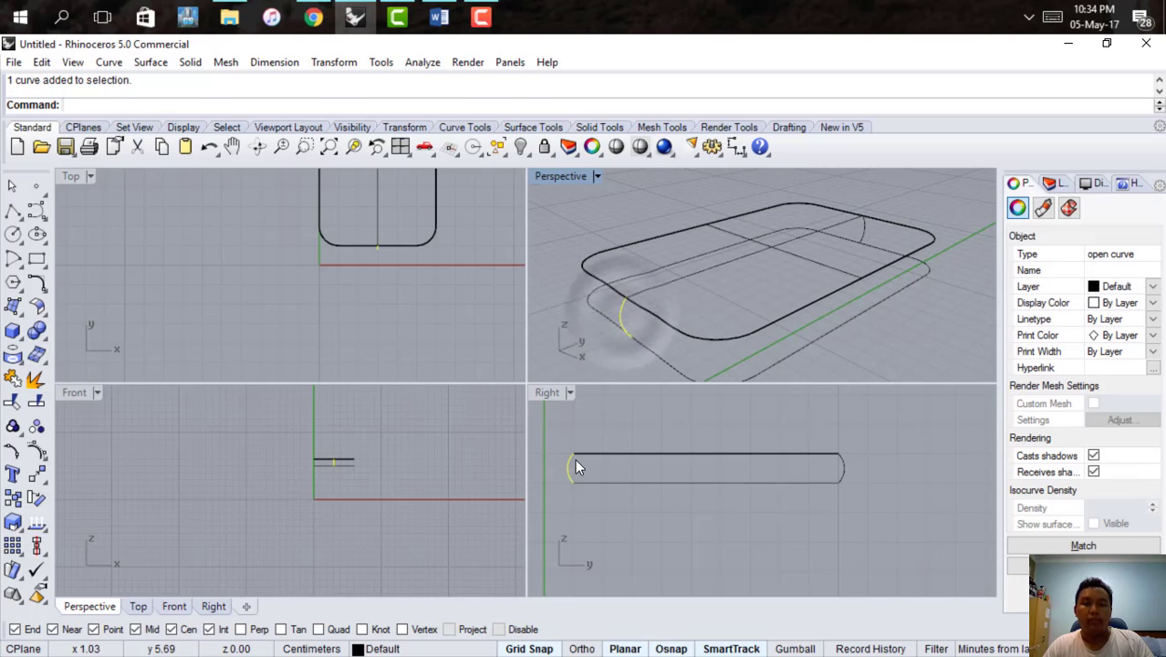
pyautogui.click(35, 211)
pyautogui.scroll(3, 651, 437)
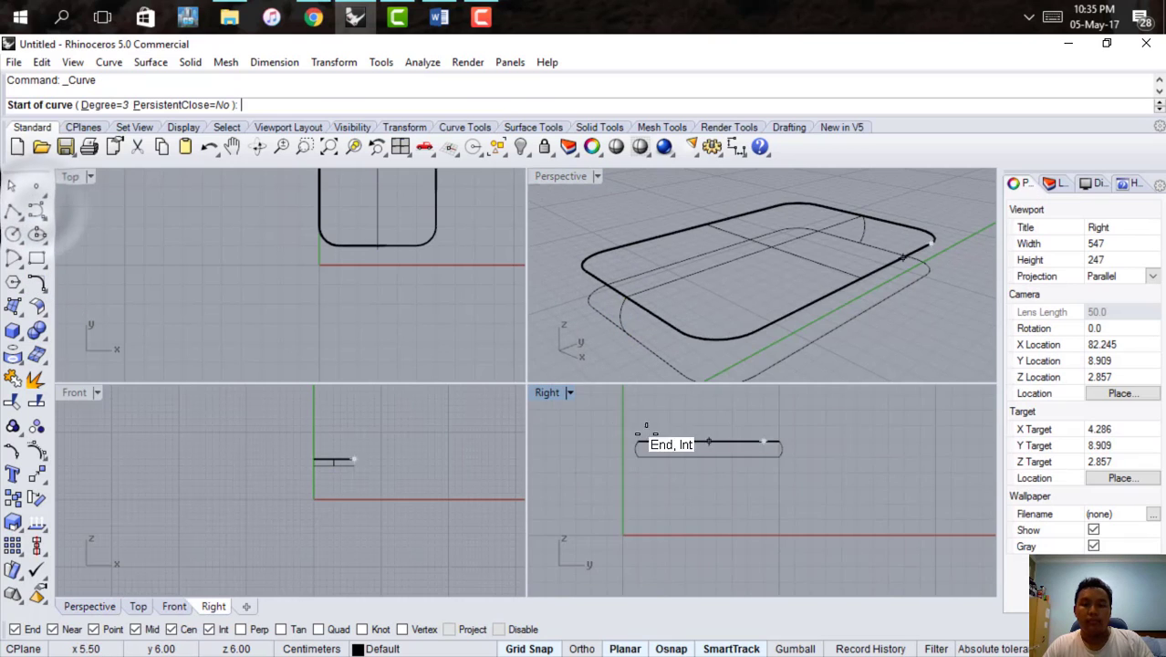
pyautogui.click(627, 295)
pyautogui.scroll(-6, 716, 425)
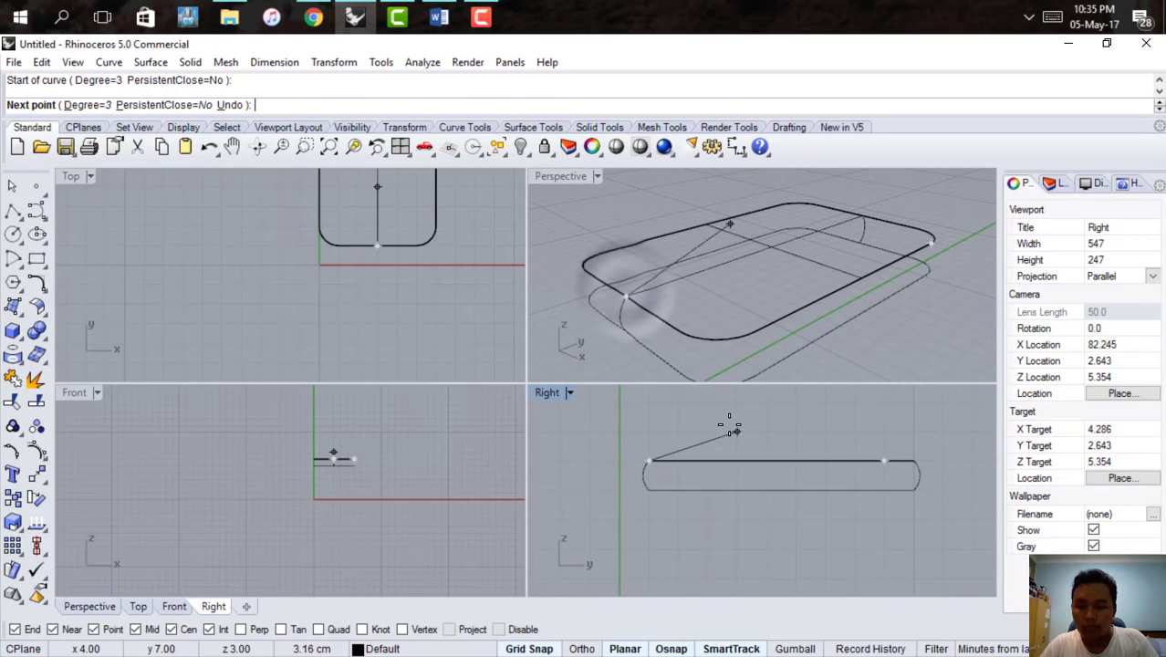
pyautogui.scroll(6, 728, 426)
pyautogui.click(634, 438)
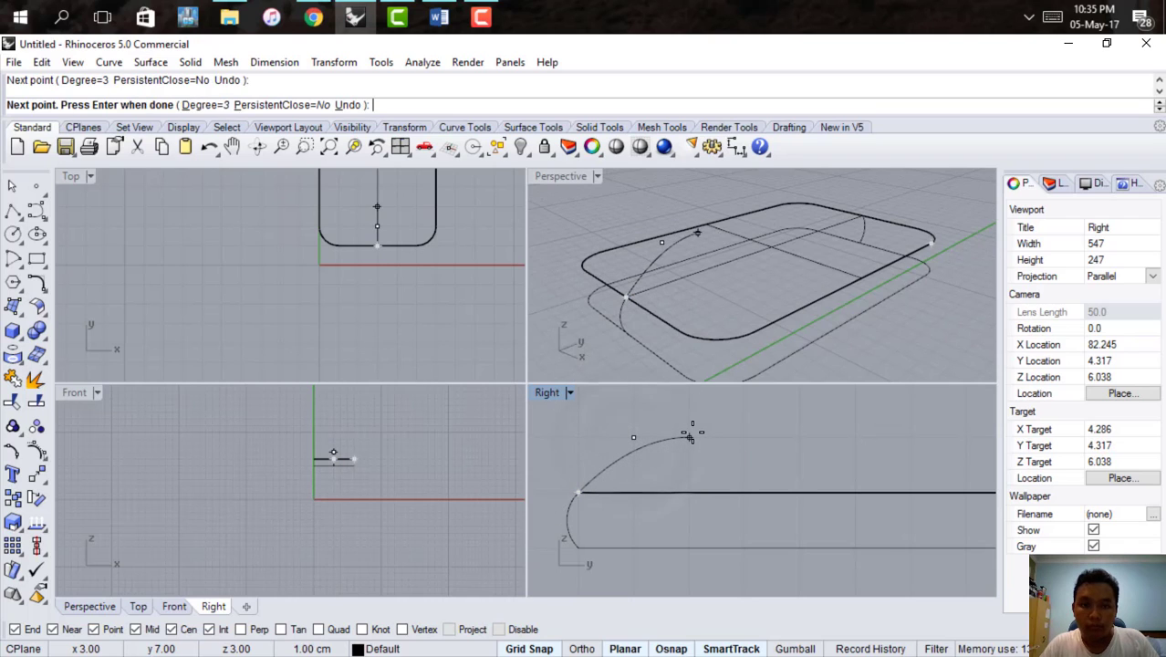
pyautogui.click(794, 439)
pyautogui.scroll(-7, 804, 439)
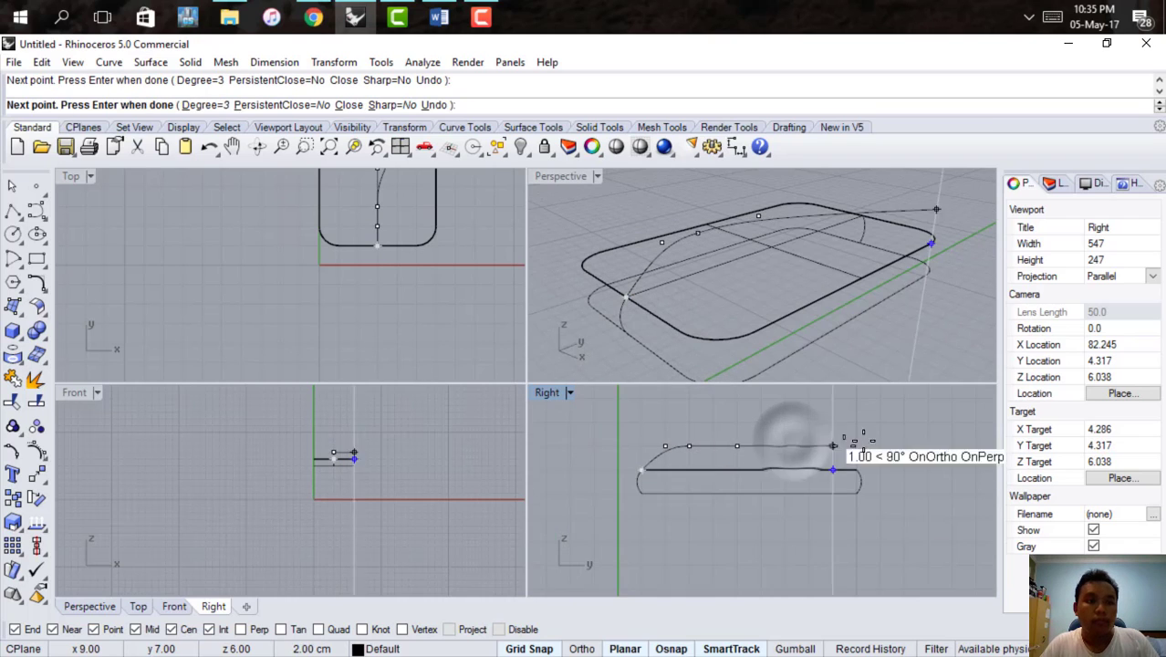
pyautogui.scroll(7, 853, 444)
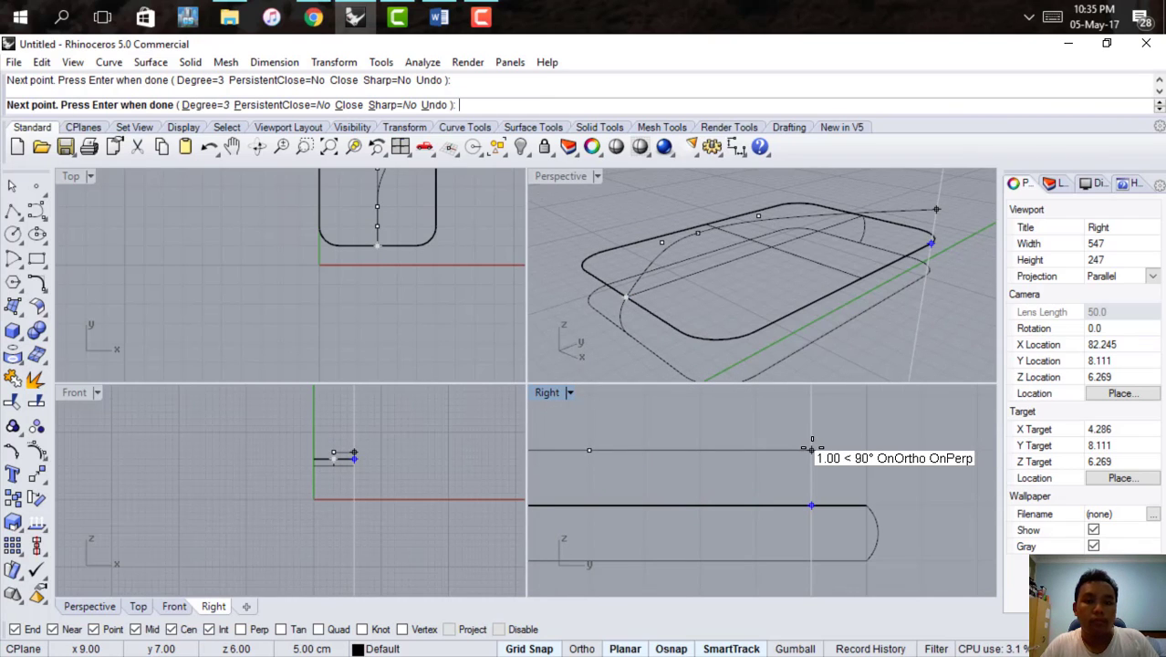
pyautogui.click(812, 449)
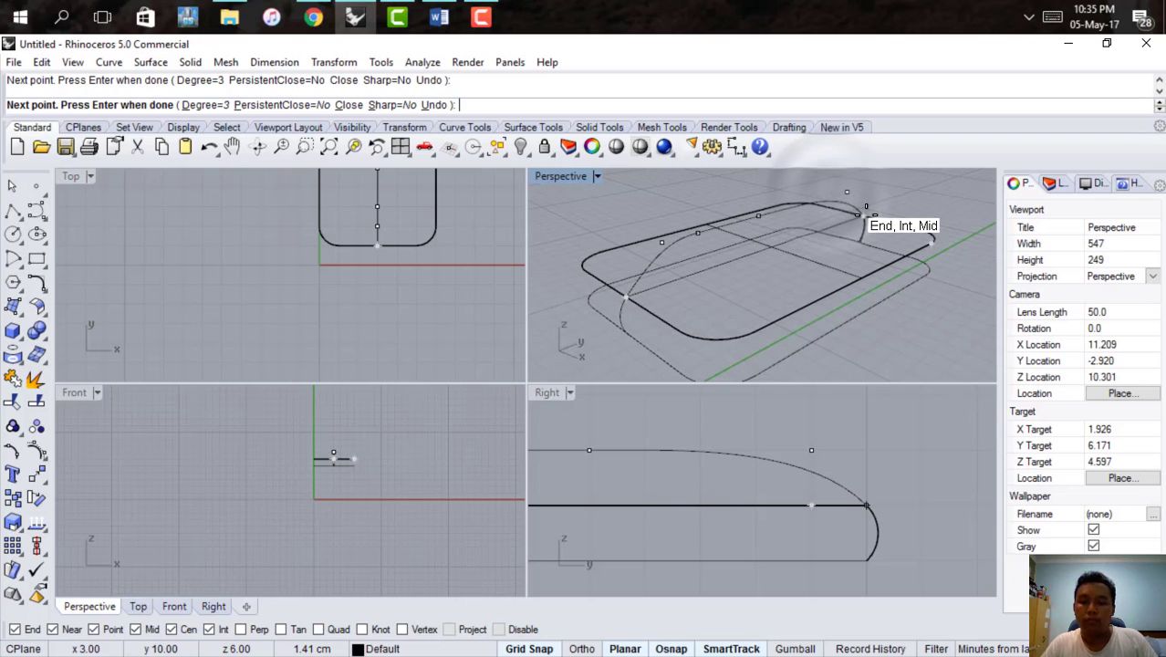
pyautogui.click(864, 237)
pyautogui.press('Return')
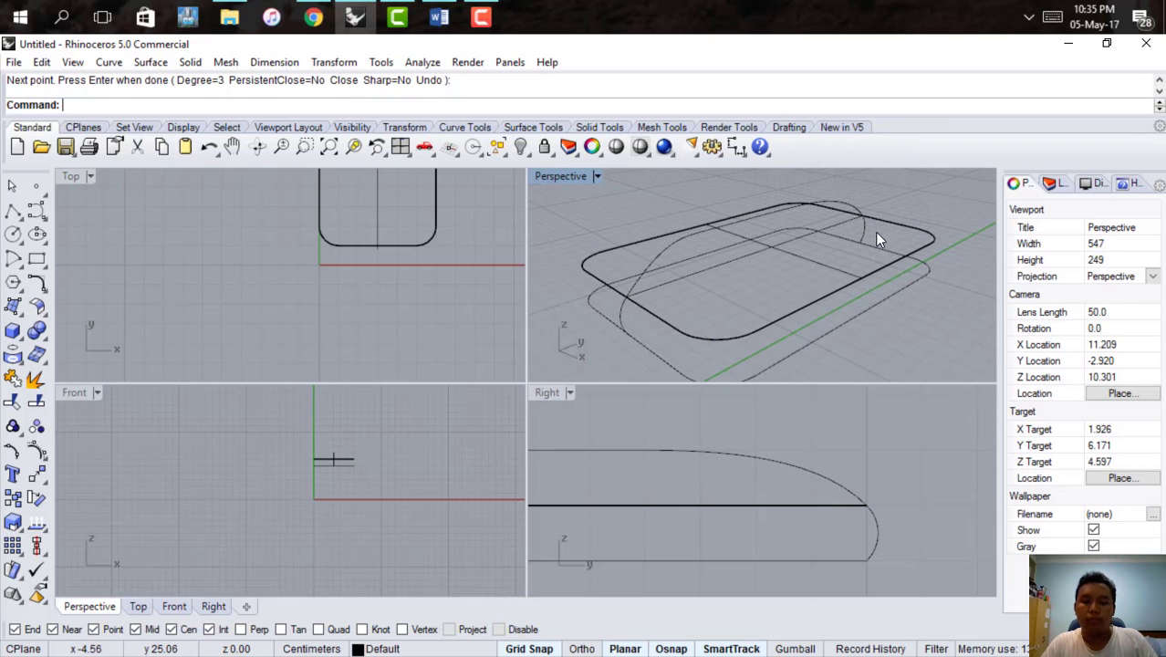
# Extrude the arched curve to both sides as an open surface that reaches past the rounded rectangle's long sides.
pyautogui.moveTo(800, 238); pyautogui.dragTo(777, 248, button='right')
pyautogui.click(774, 244)
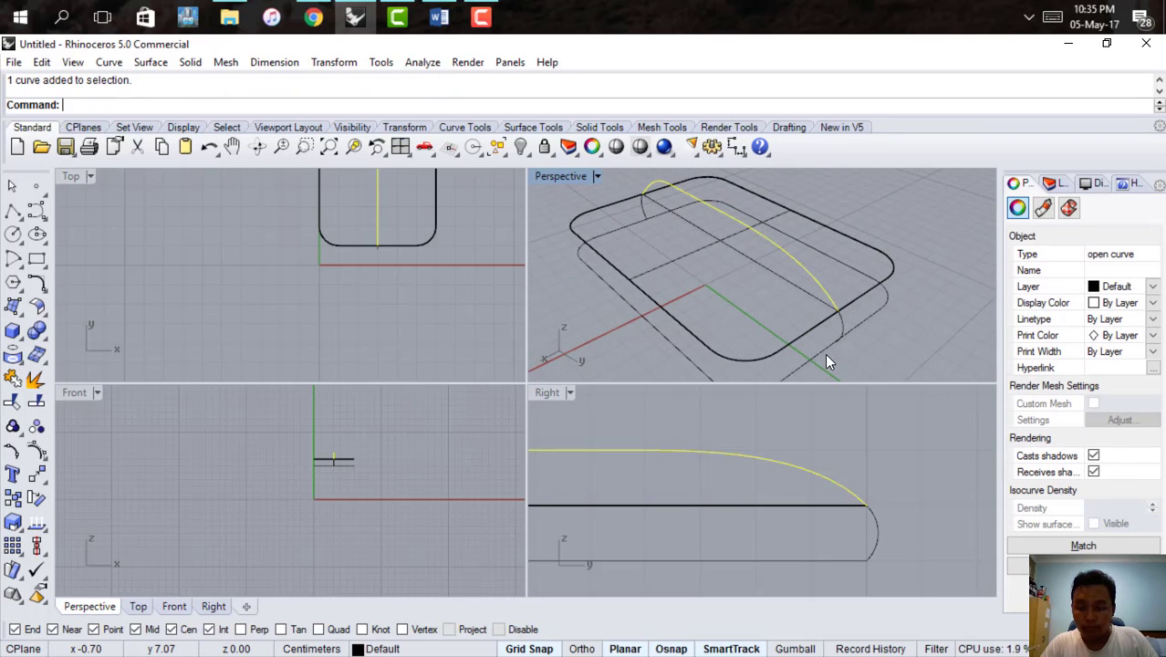
pyautogui.click(146, 61)
pyautogui.moveTo(152, 83)
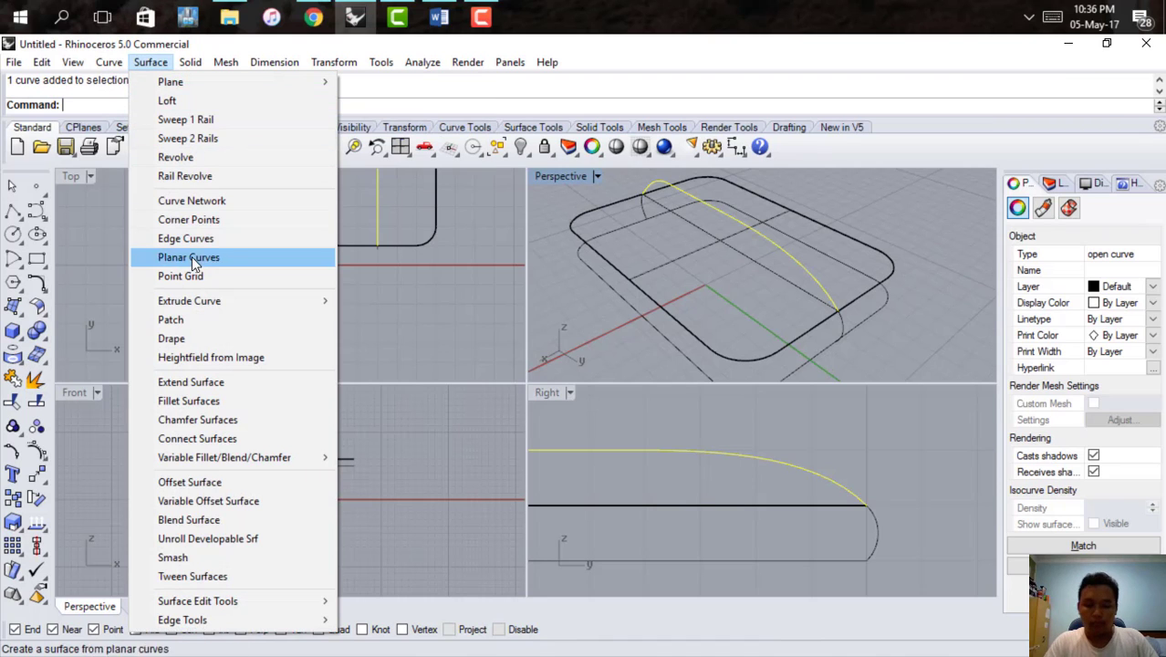
pyautogui.moveTo(294, 304)
pyautogui.click(377, 304)
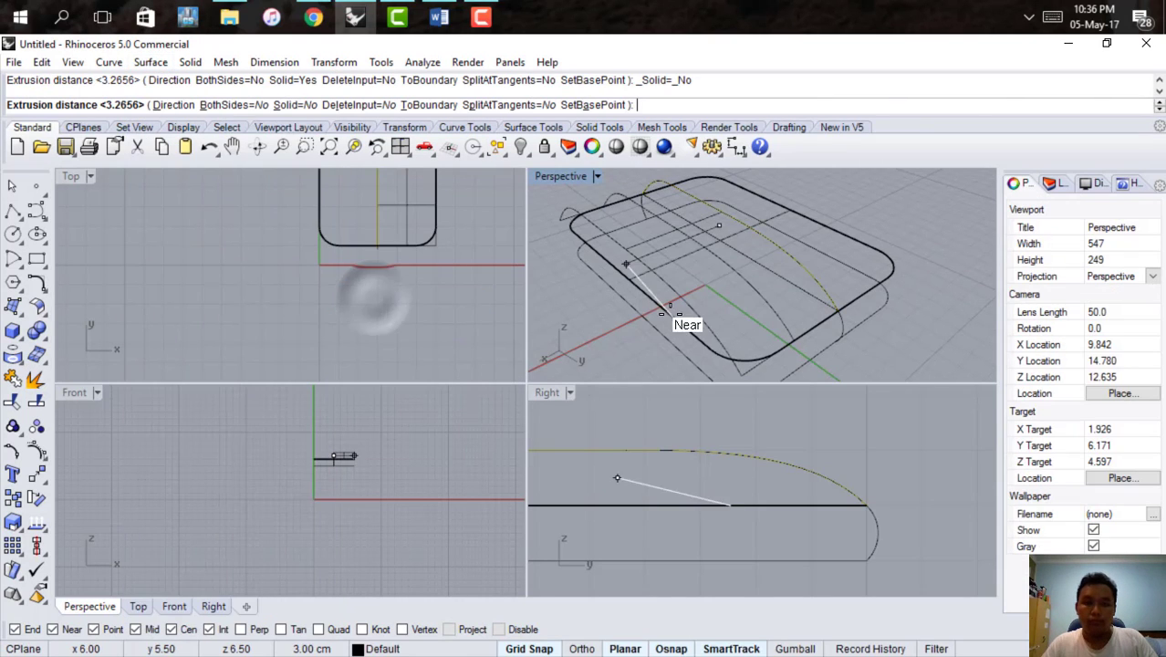
pyautogui.click(228, 105)
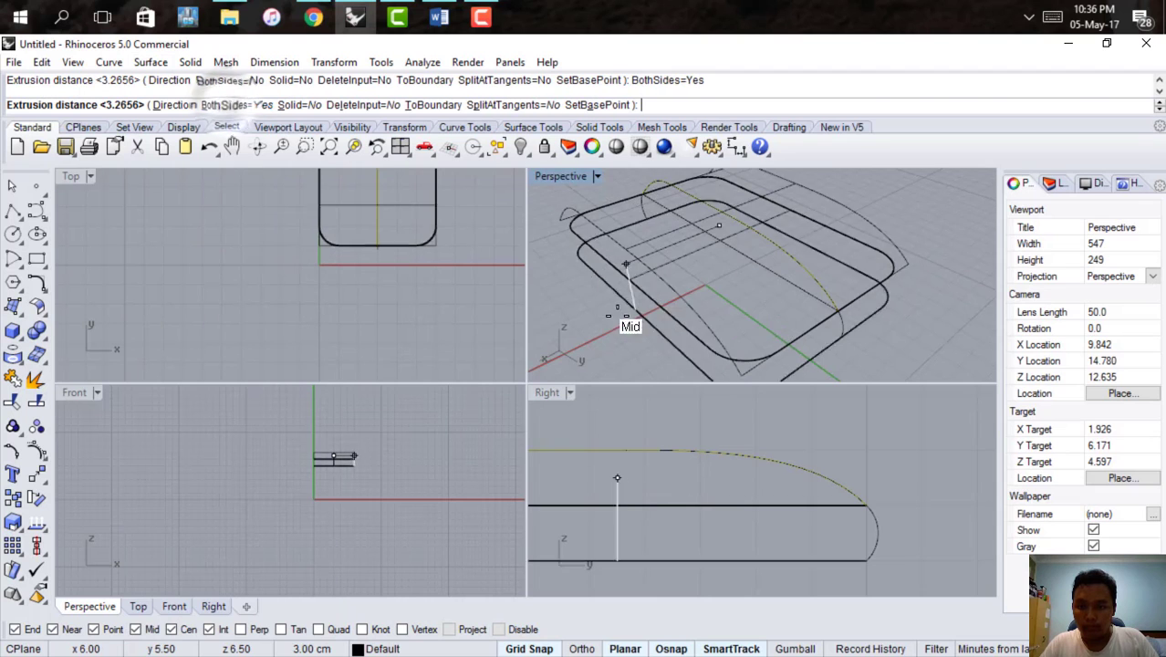
pyautogui.click(652, 265)
pyautogui.moveTo(651, 261); pyautogui.dragTo(841, 239, button='right')
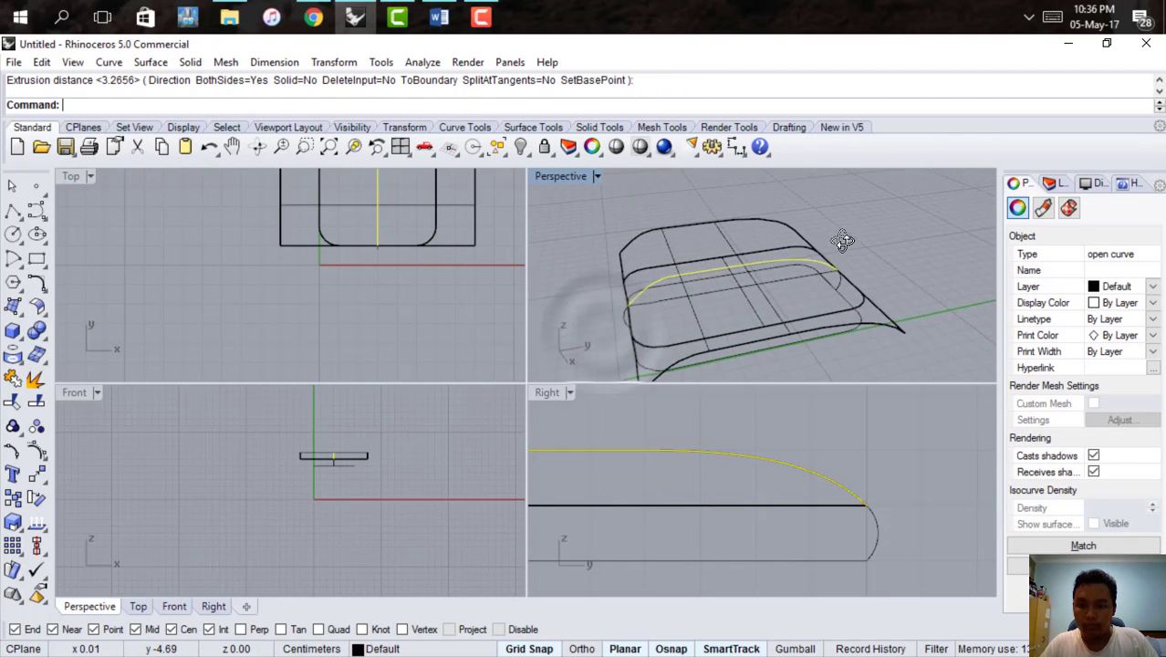
# Trim away the arched surface outside the rounded rectangle on both long sides and check the result shaded.
pyautogui.click(617, 148)
pyautogui.click(871, 260)
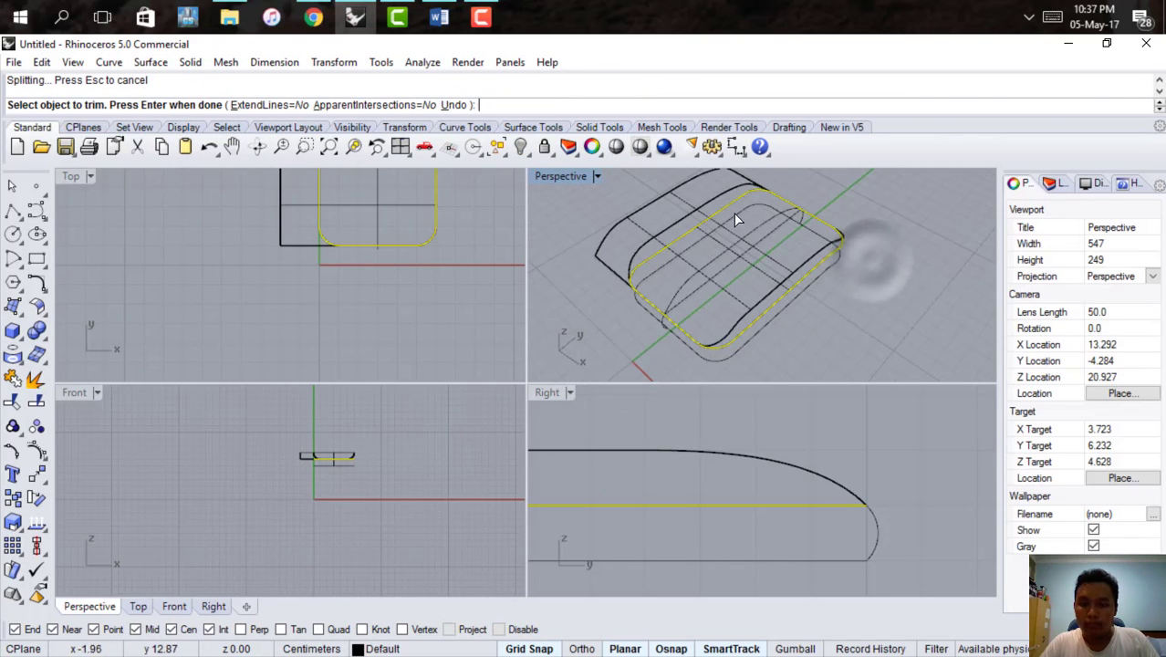
pyautogui.click(676, 192)
pyautogui.moveTo(675, 192)
pyautogui.mouseDown(button='right')
pyautogui.moveTo(647, 211)
pyautogui.moveTo(716, 219)
pyautogui.moveTo(750, 241)
pyautogui.moveTo(779, 221)
pyautogui.moveTo(759, 232)
pyautogui.mouseUp(button='right')
pyautogui.scroll(-3, 648, 204)
pyautogui.click(616, 149)
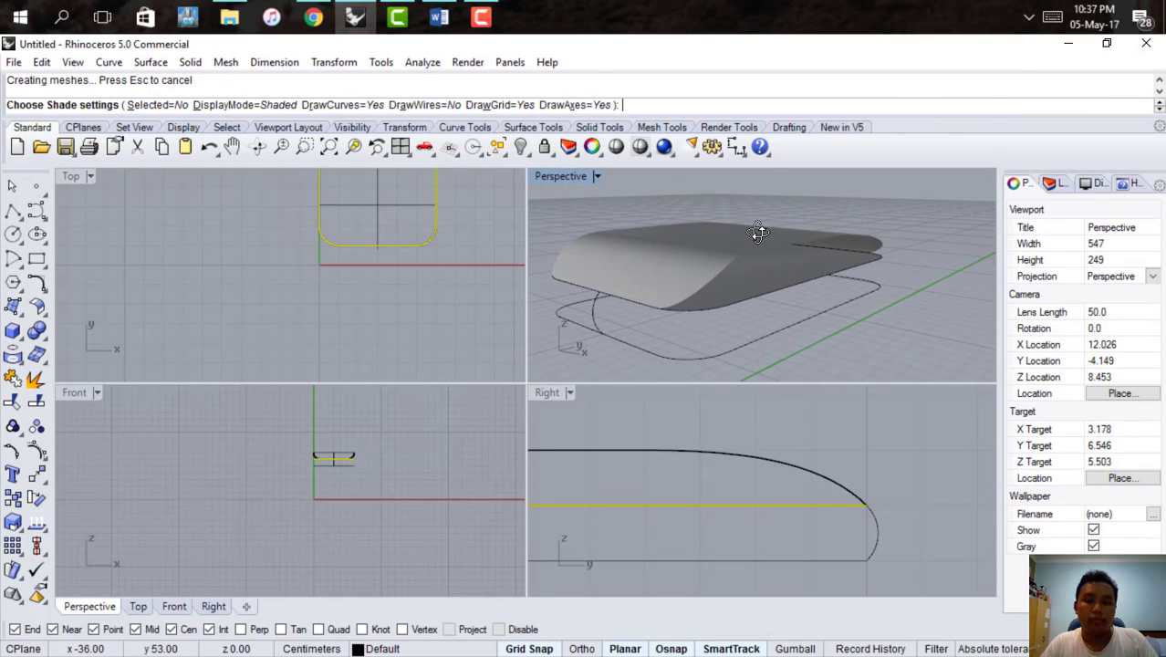
pyautogui.scroll(-2, 774, 277)
pyautogui.scroll(2, 780, 268)
pyautogui.press('Escape')
# Copy the middle side arc at the low-Y end to both ends of that side's straight lower edge, 2 cm each way.
pyautogui.click(783, 276)
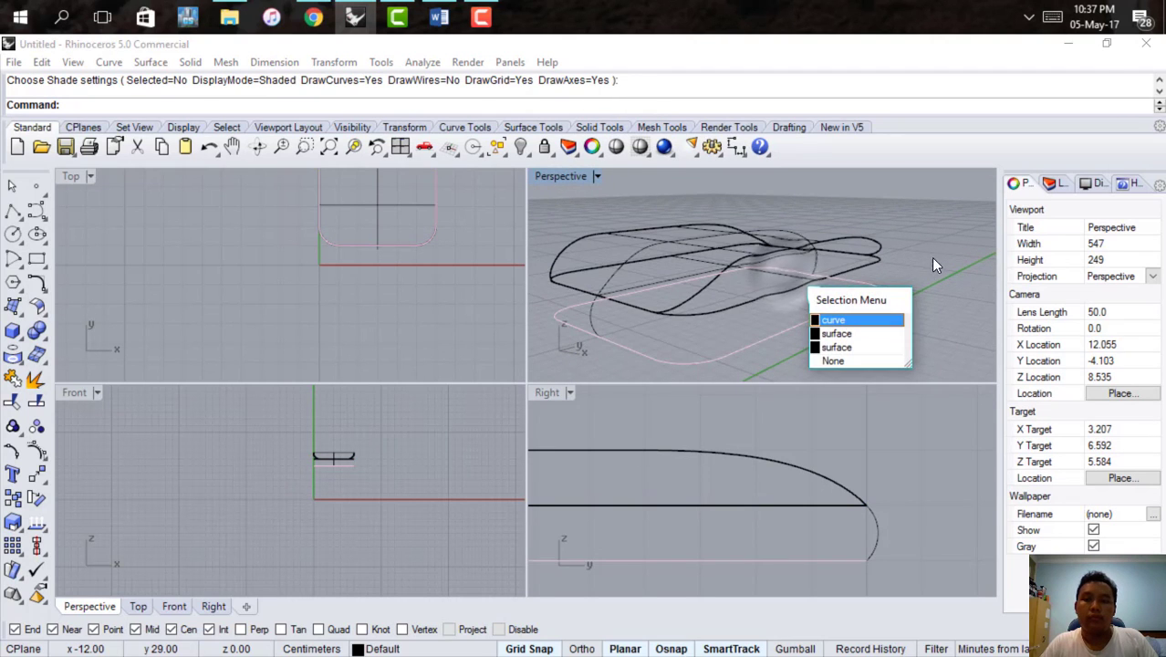
pyautogui.click(930, 245)
pyautogui.moveTo(929, 245); pyautogui.dragTo(894, 261, button='right')
pyautogui.keyDown('shift'); pyautogui.moveTo(828, 234); pyautogui.dragTo(864, 220, button='right'); pyautogui.keyUp('shift')
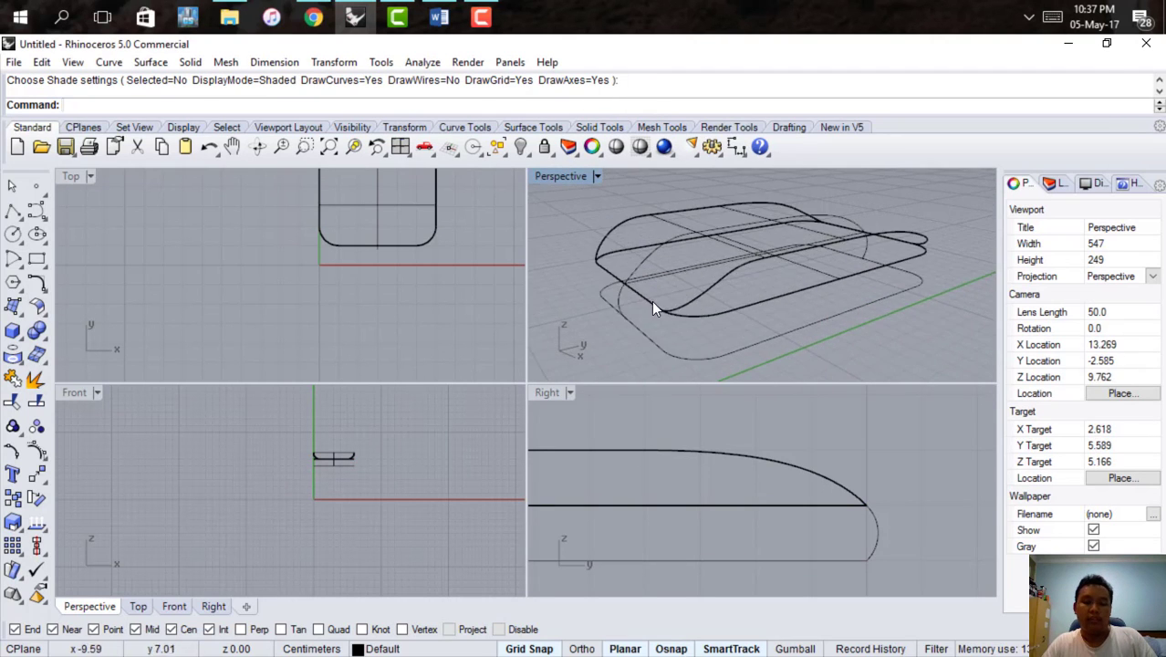
pyautogui.moveTo(633, 313); pyautogui.dragTo(665, 305, button='right')
pyautogui.click(655, 298)
pyautogui.write('Copy')
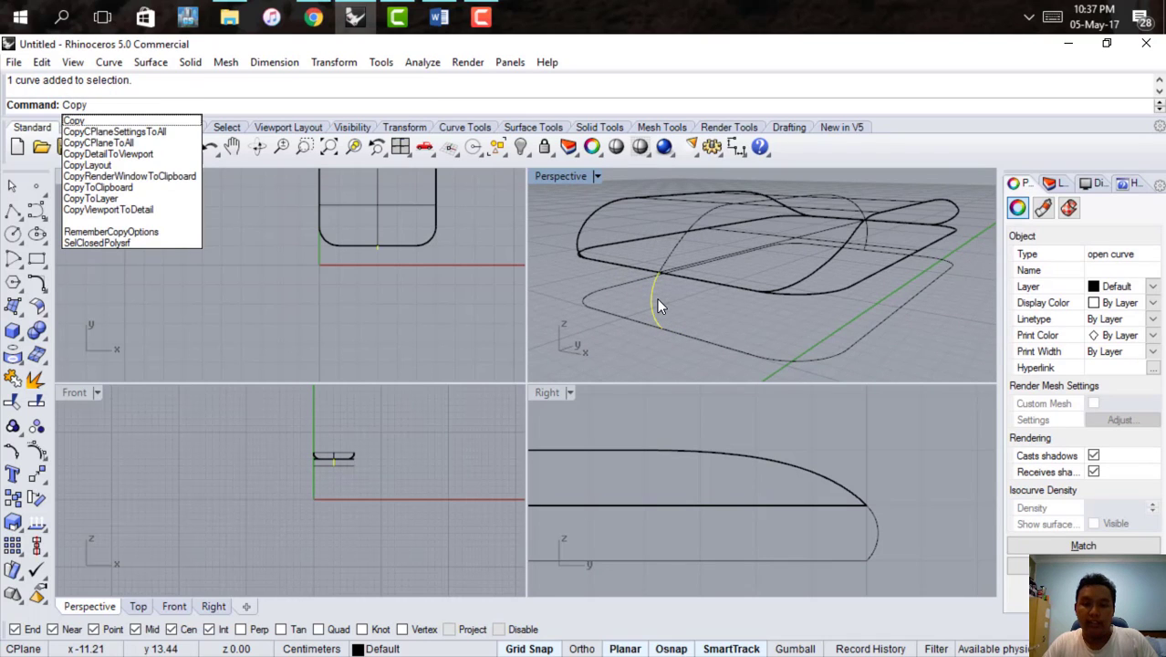
pyautogui.press('Return')
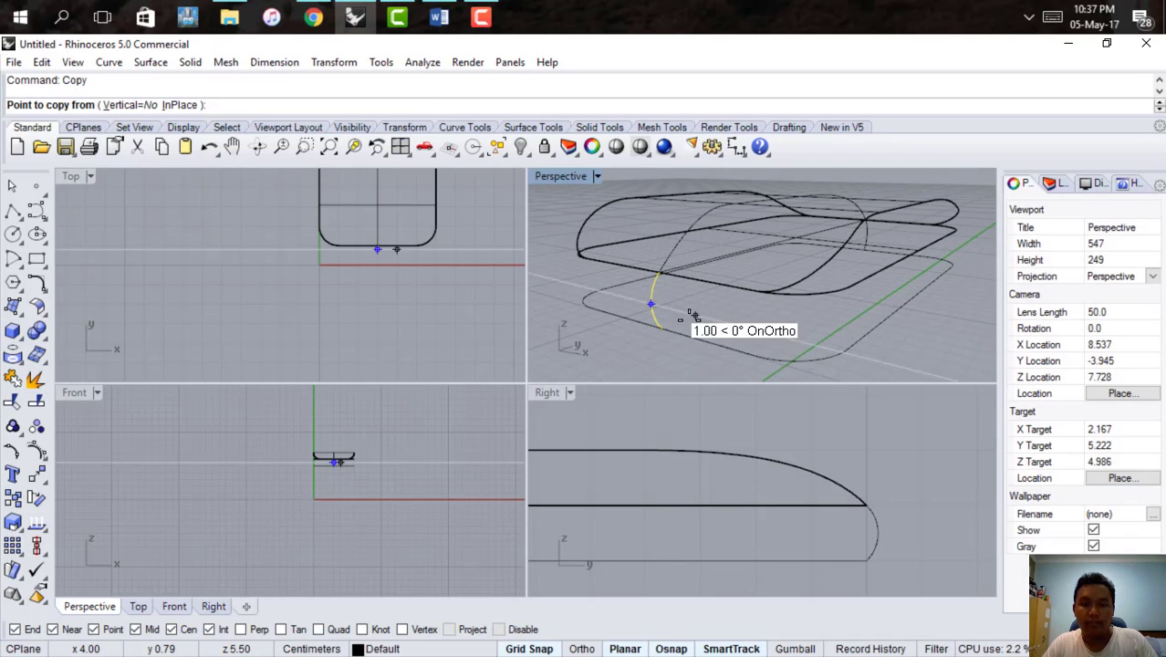
pyautogui.click(654, 321)
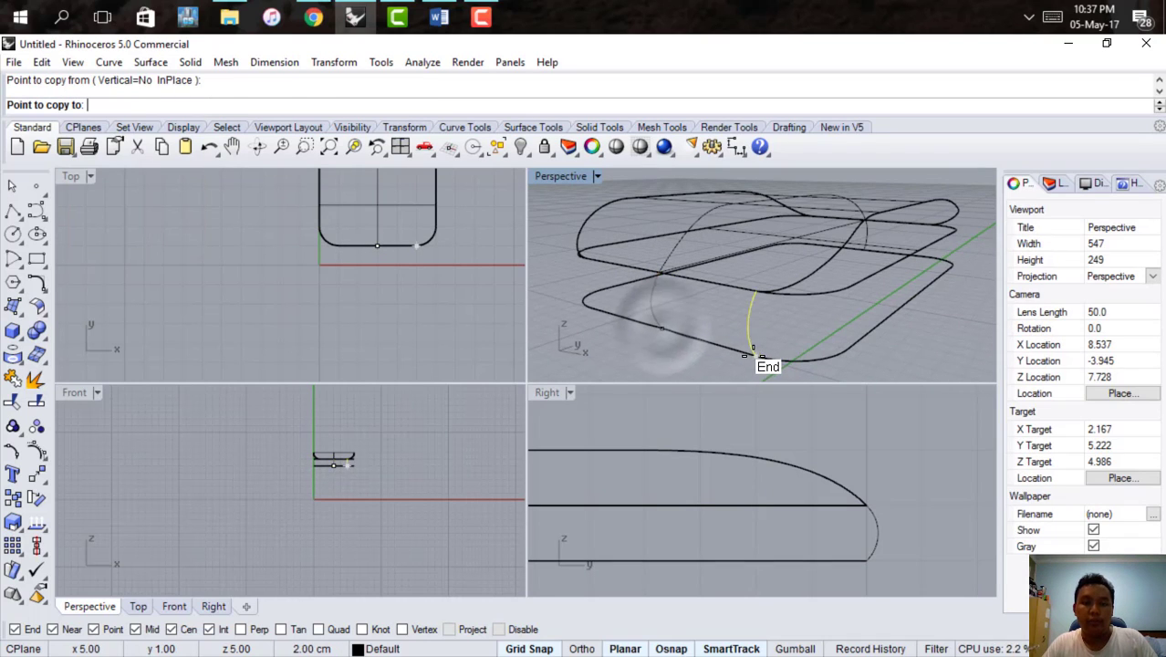
pyautogui.click(752, 355)
pyautogui.click(591, 308)
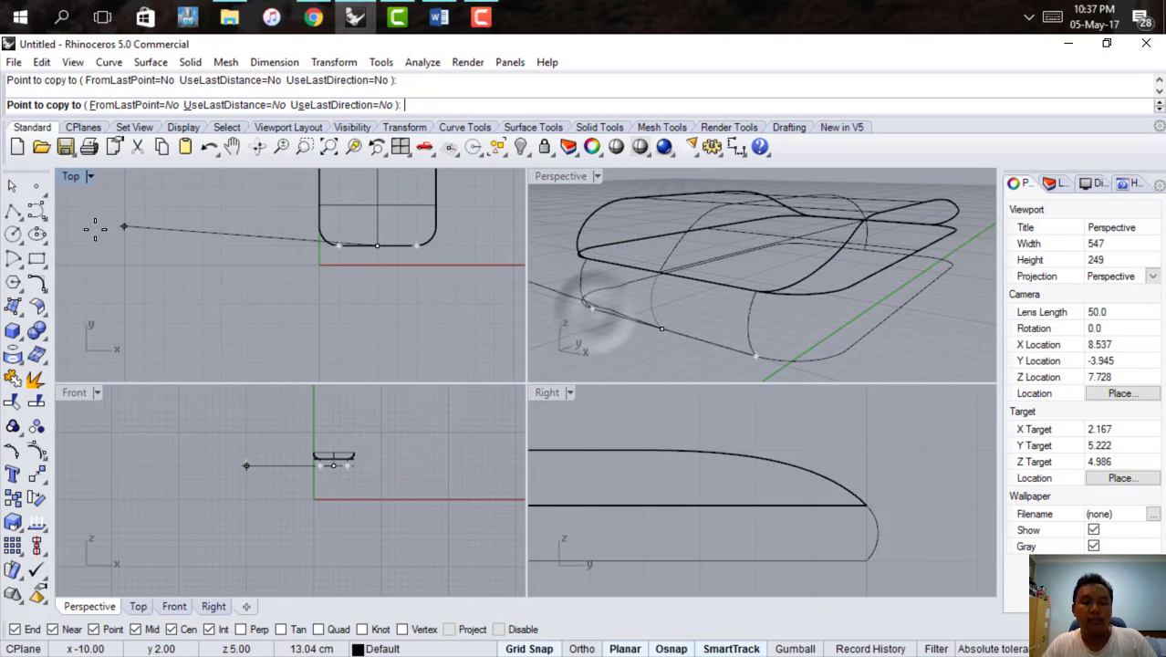
pyautogui.click(9, 194)
# Copy the middle side arc at the high-Y end to both ends of that side's straight lower edge, 2 cm each way.
pyautogui.moveTo(751, 275); pyautogui.dragTo(755, 233, button='right')
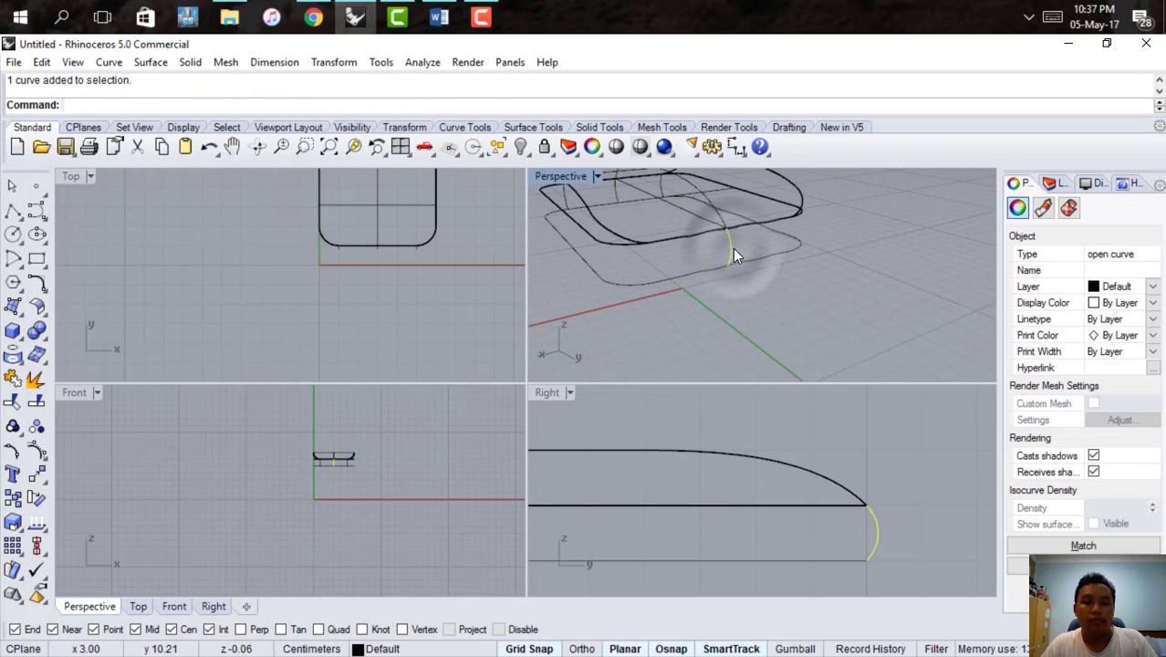
pyautogui.write('Copy')
pyautogui.press('Return')
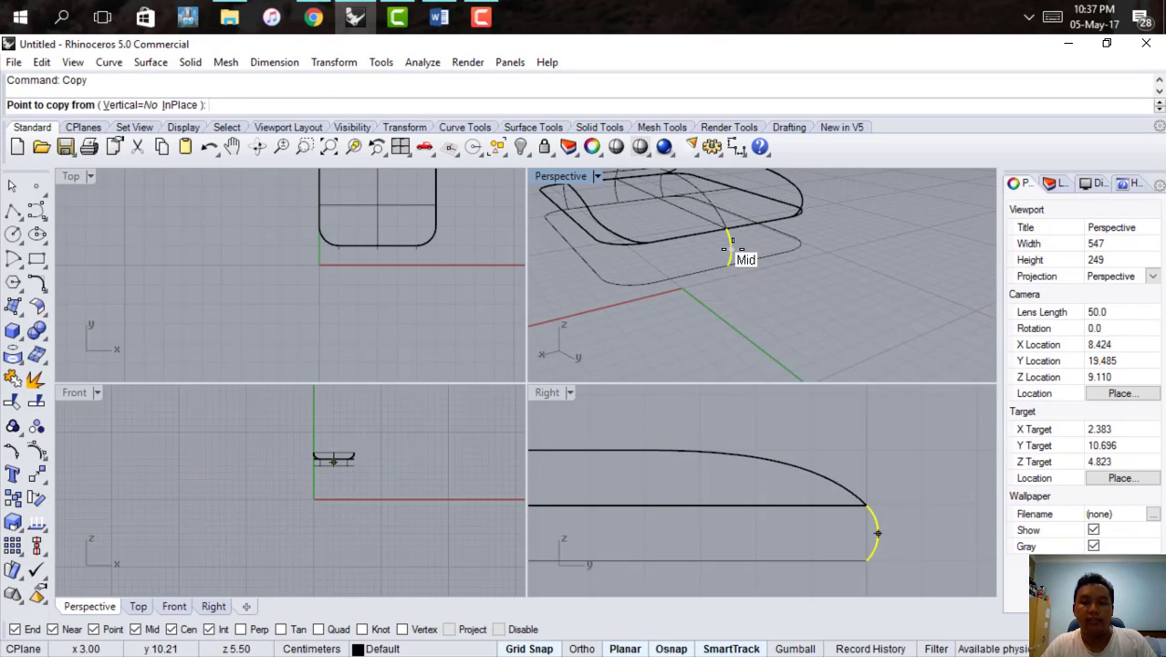
pyautogui.scroll(5, 735, 256)
pyautogui.click(730, 274)
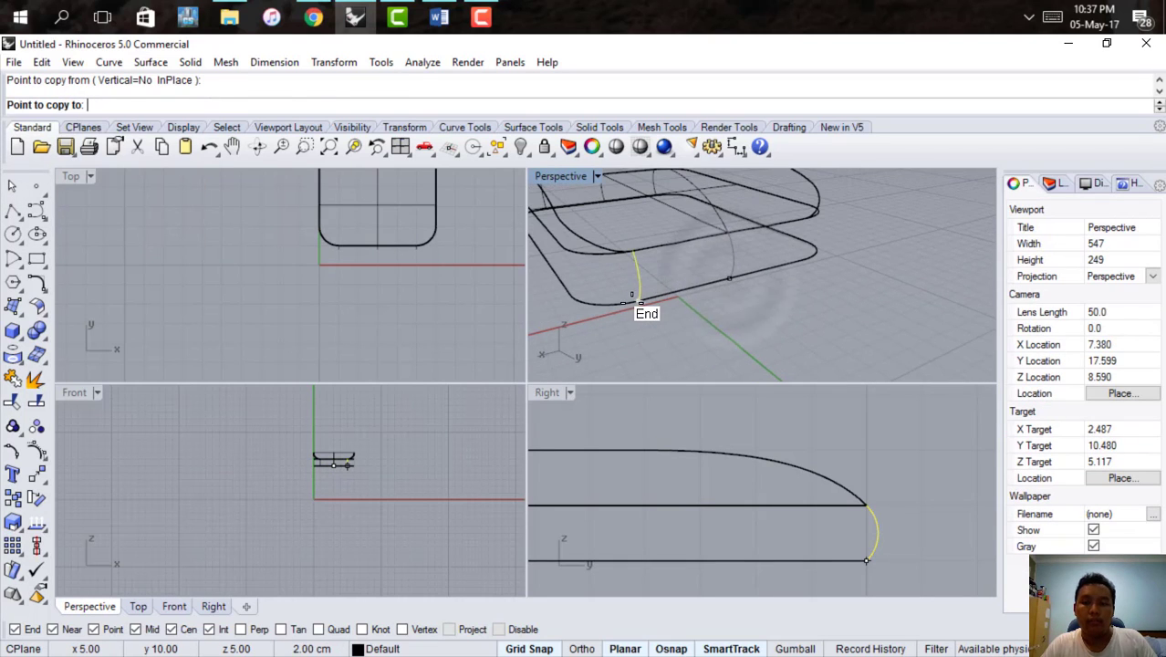
pyautogui.click(638, 301)
pyautogui.click(801, 259)
pyautogui.scroll(-8, 801, 259)
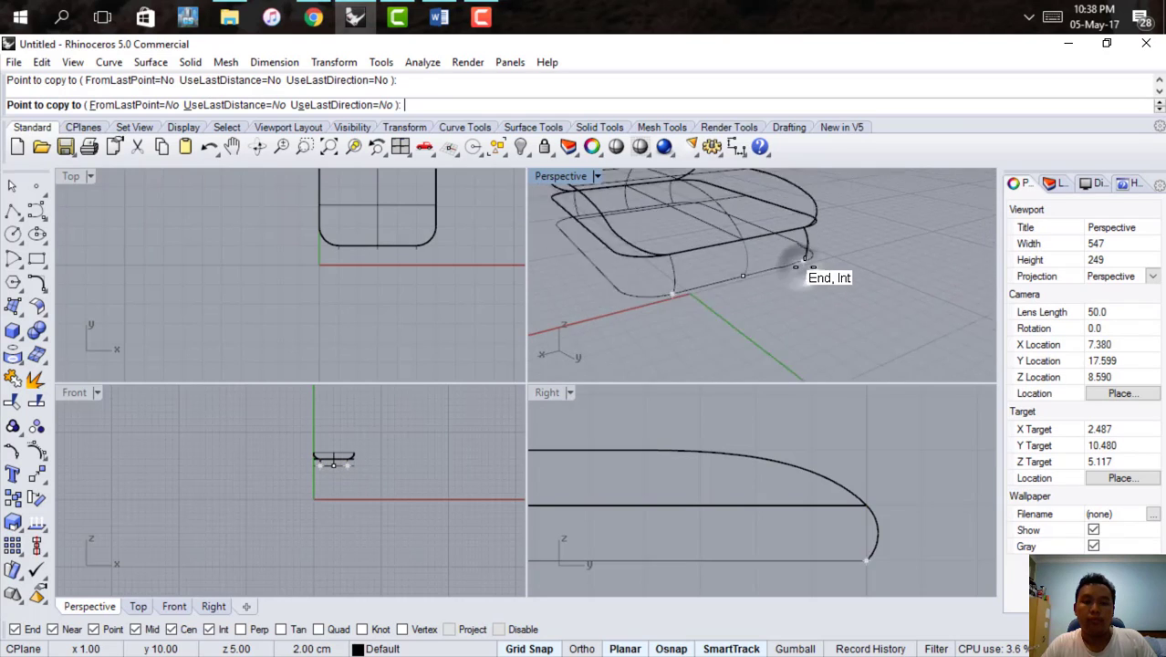
pyautogui.moveTo(807, 276); pyautogui.dragTo(895, 325, button='right')
pyautogui.press('Return')
# Delete the flat rounded-rectangle surface beneath the arched top surface.
pyautogui.moveTo(779, 294)
pyautogui.mouseDown(button='right')
pyautogui.moveTo(679, 293)
pyautogui.moveTo(803, 288)
pyautogui.moveTo(757, 316)
pyautogui.moveTo(787, 284)
pyautogui.mouseUp(button='right')
pyautogui.click(758, 316)
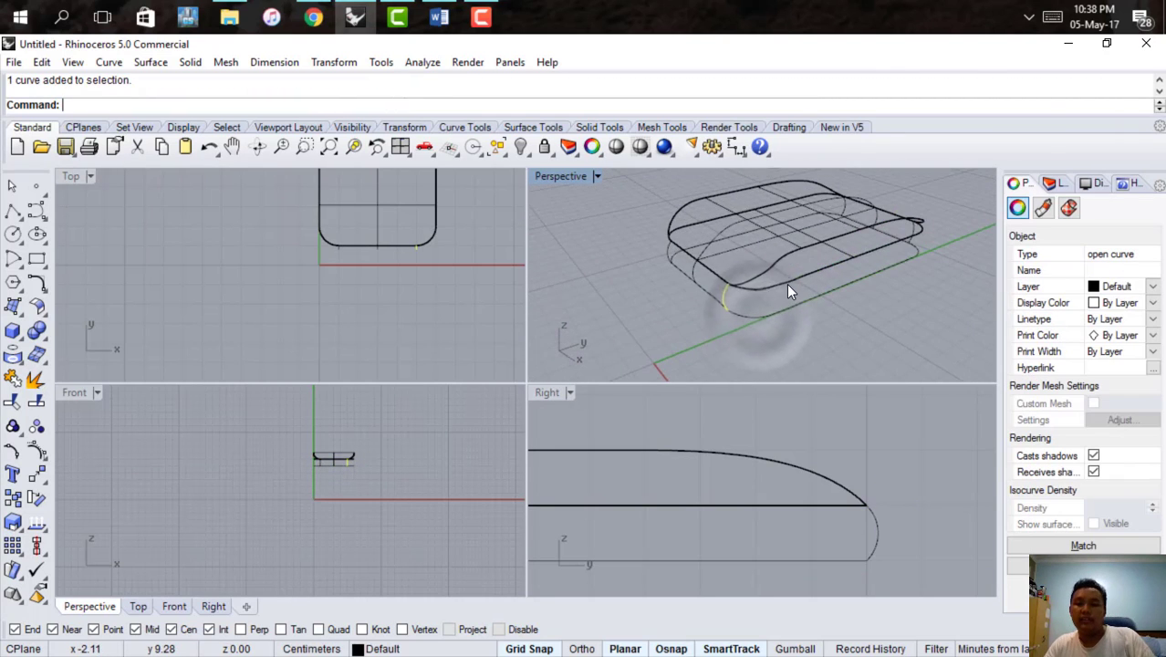
pyautogui.click(787, 283)
pyautogui.press('Escape')
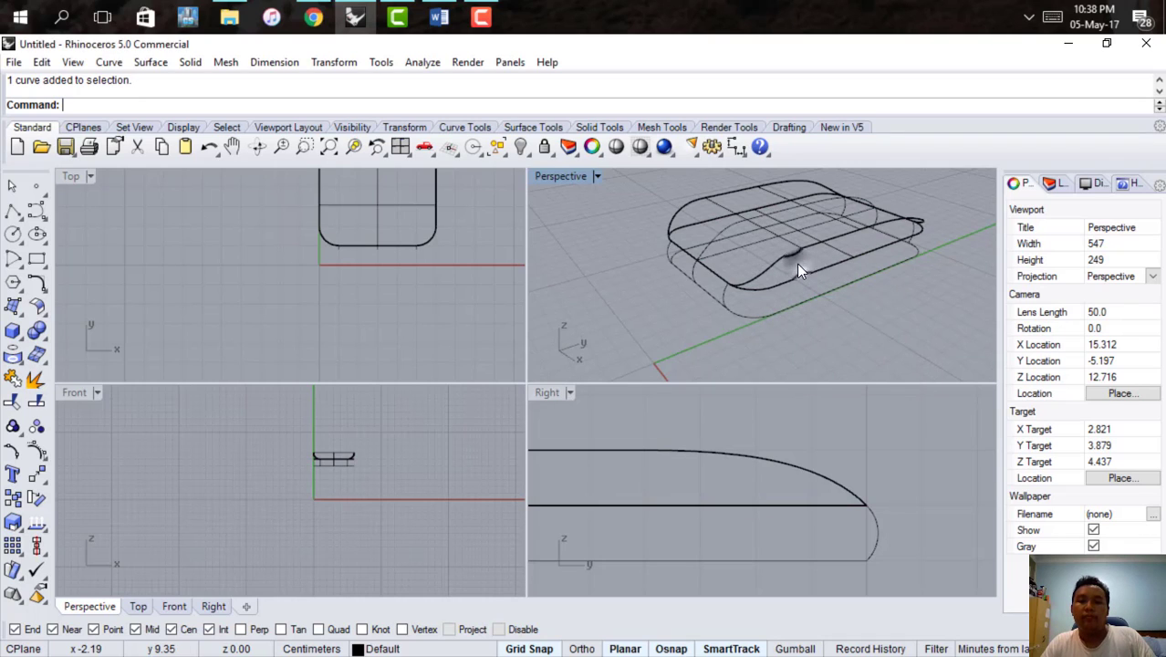
pyautogui.click(840, 257)
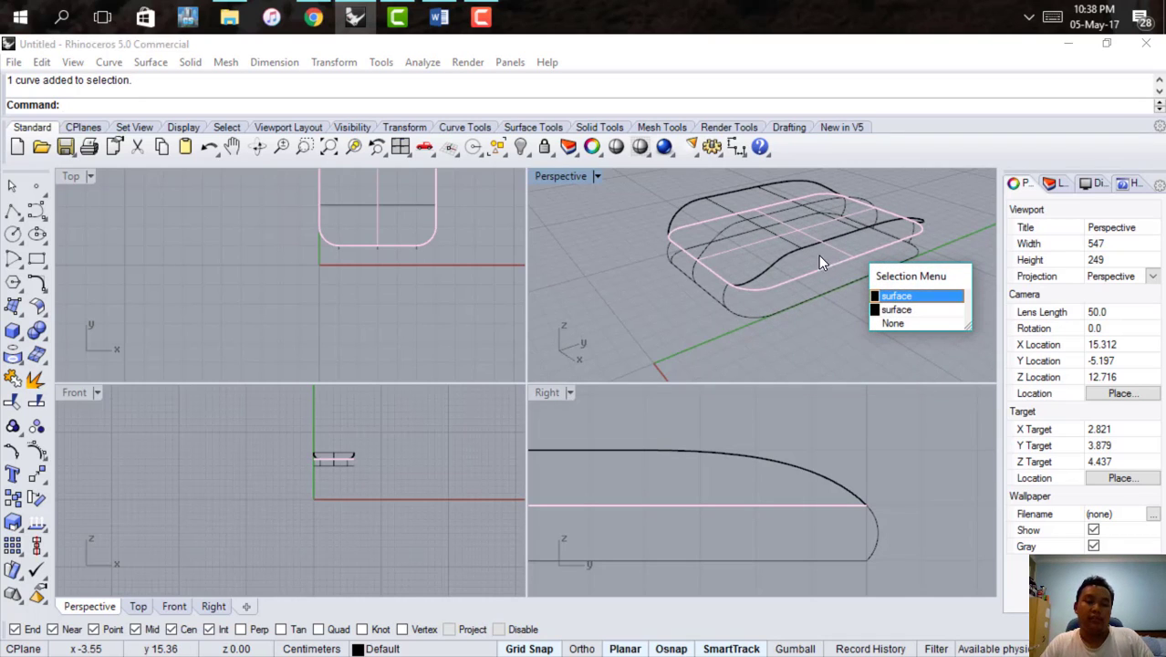
pyautogui.click(908, 298)
pyautogui.scroll(3, 867, 257)
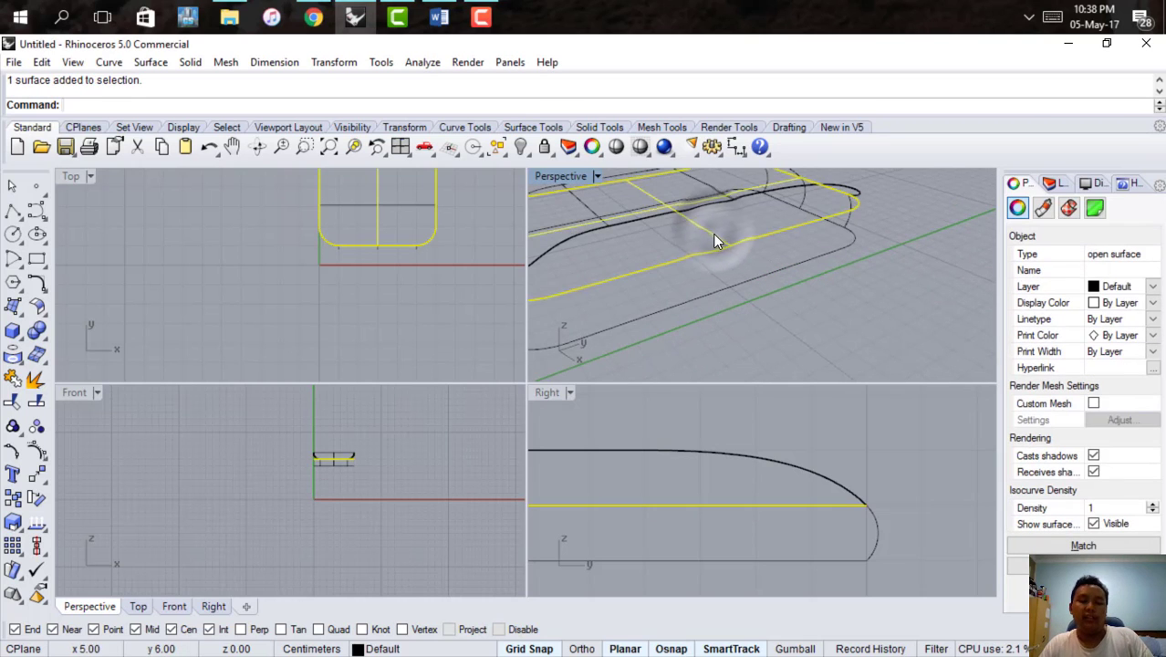
pyautogui.press('Delete')
# Sweep the open long side with Sweep 2 Rails, using the lower curve and top surface edge as rails and the end arcs as sections.
pyautogui.click(649, 239)
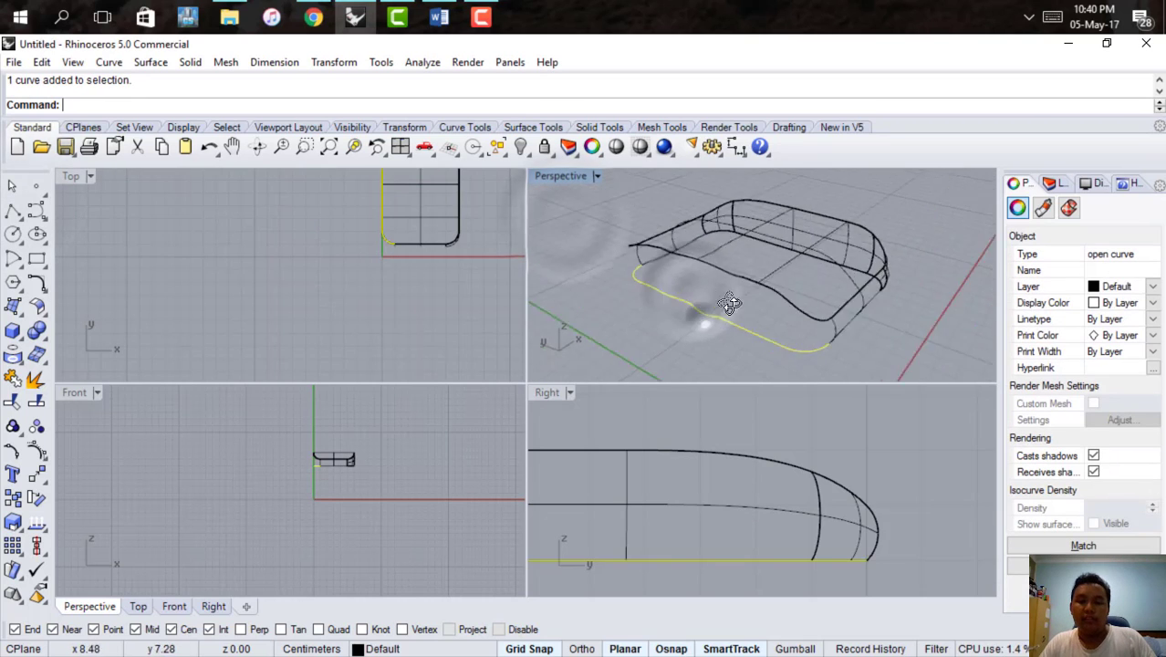
pyautogui.keyDown('shift'); pyautogui.click(817, 327); pyautogui.keyUp('shift')
pyautogui.click(151, 62)
pyautogui.click(188, 138)
pyautogui.click(774, 299)
pyautogui.click(768, 341)
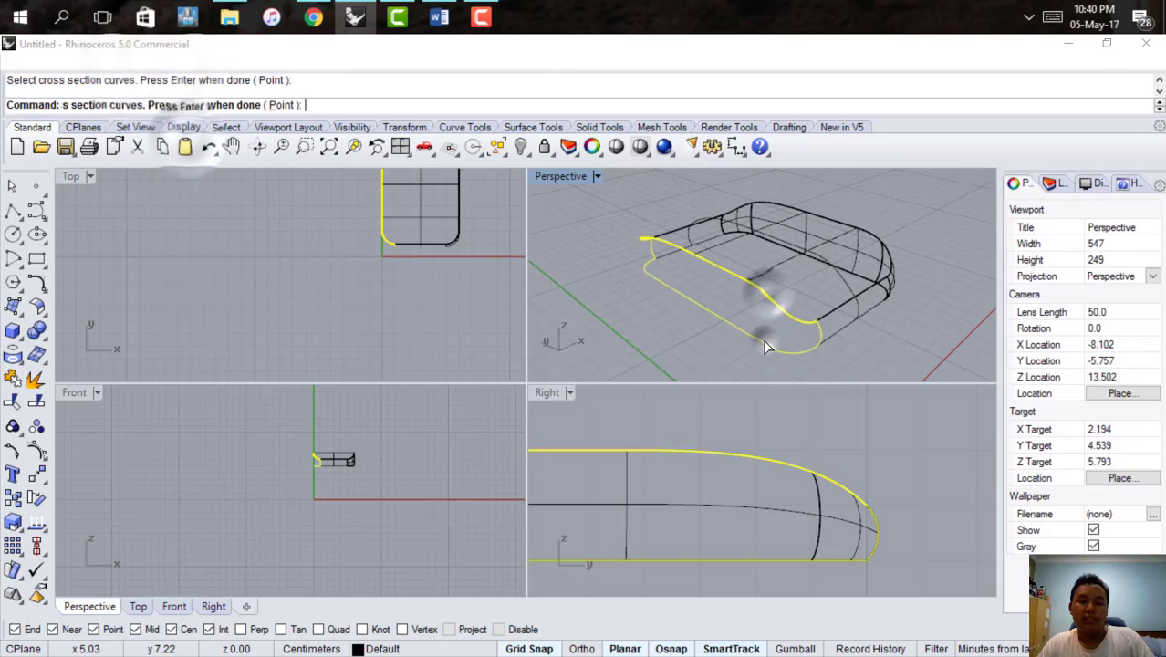
pyautogui.press('Return')
pyautogui.press('Return')
# Try to loft a surface directly between the two outer arcs at the low-Y short end.
pyautogui.keyDown('shift'); pyautogui.moveTo(876, 319); pyautogui.dragTo(734, 303, button='right'); pyautogui.keyUp('shift')
pyautogui.scroll(2, 712, 304)
pyautogui.click(632, 311)
pyautogui.click(705, 353)
pyautogui.write('Loft')
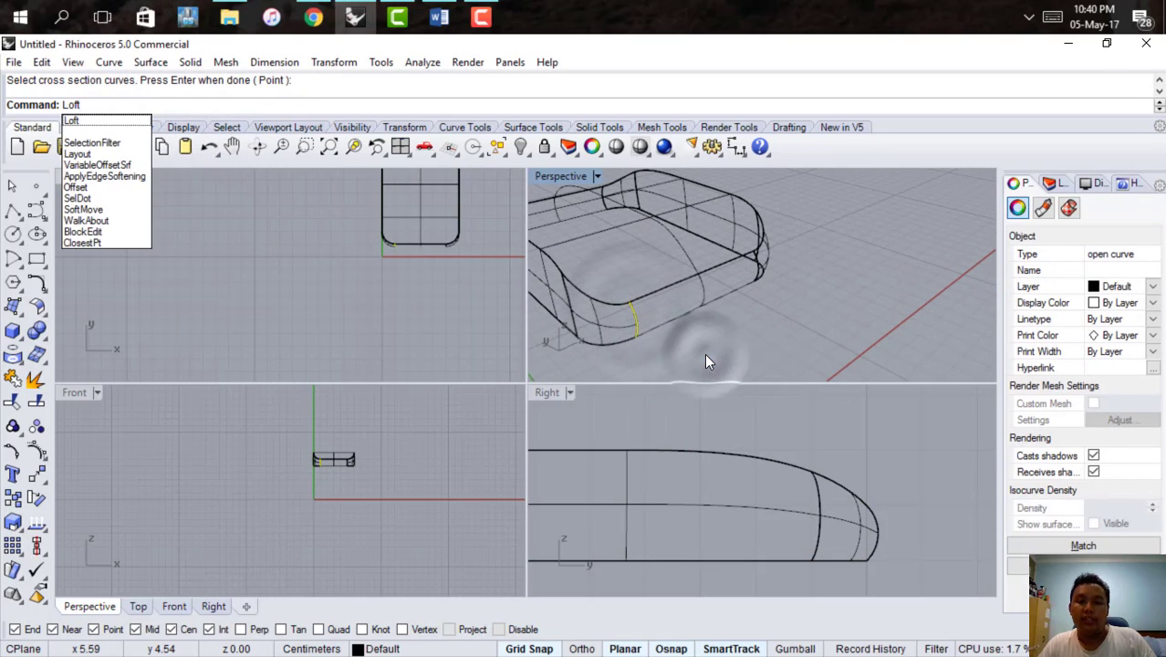
pyautogui.press('Return')
pyautogui.click(661, 325)
pyautogui.click(682, 357)
pyautogui.click(752, 272)
pyautogui.click(795, 314)
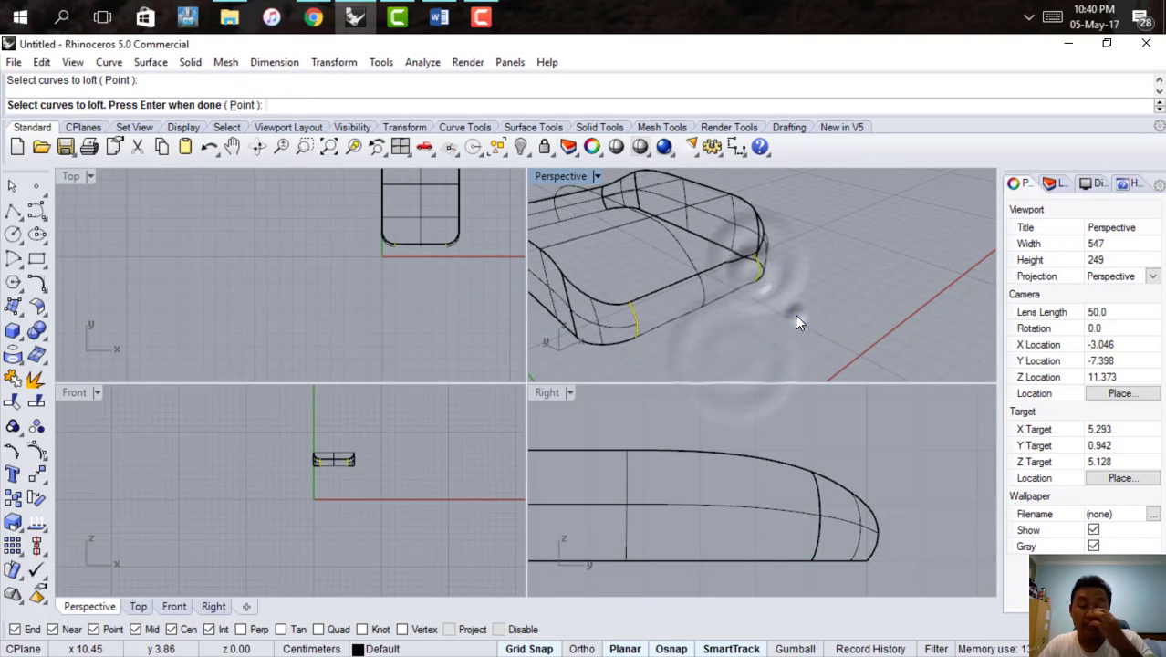
pyautogui.rightClick(794, 314)
pyautogui.press('Return')
# Inspect the lofted end surface shaded, then undo the loft.
pyautogui.click(617, 146)
pyautogui.moveTo(743, 257); pyautogui.dragTo(736, 253, button='right')
pyautogui.scroll(5, 736, 253)
pyautogui.press('Escape')
pyautogui.hotkey('ctrl', 'z')
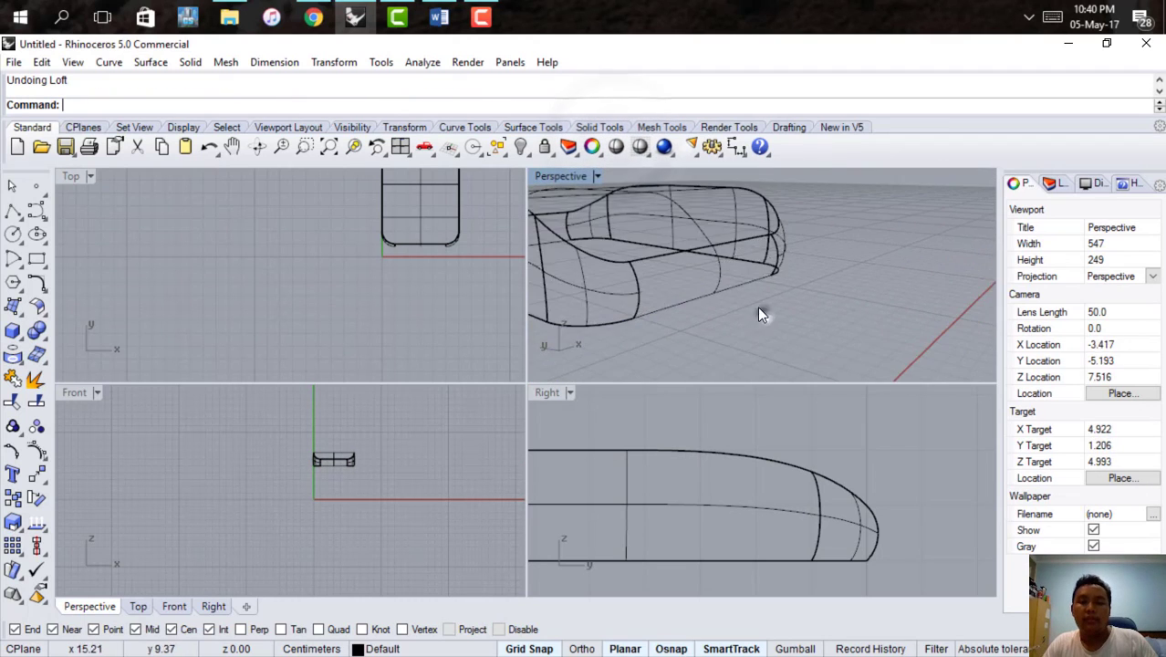
# Try to loft a surface between one outer arc and the middle arc at the lid's low-Y short end.
pyautogui.moveTo(762, 309); pyautogui.dragTo(712, 301, button='right')
pyautogui.click(587, 304)
pyautogui.click(660, 282)
pyautogui.write('Loft')
pyautogui.press('Return')
pyautogui.click(585, 305)
pyautogui.click(687, 350)
pyautogui.click(742, 291)
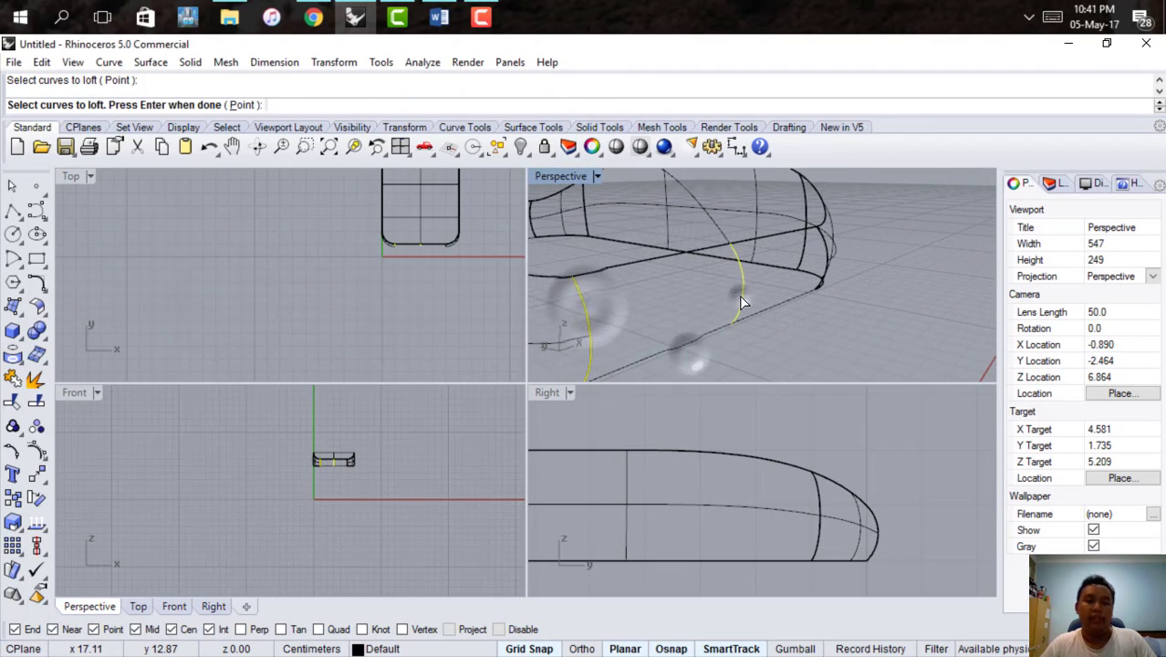
pyautogui.press('Return')
pyautogui.press('Return')
# Inspect the partial end loft shaded, then delete that surface.
pyautogui.click(617, 147)
pyautogui.moveTo(703, 275); pyautogui.dragTo(718, 281, button='right')
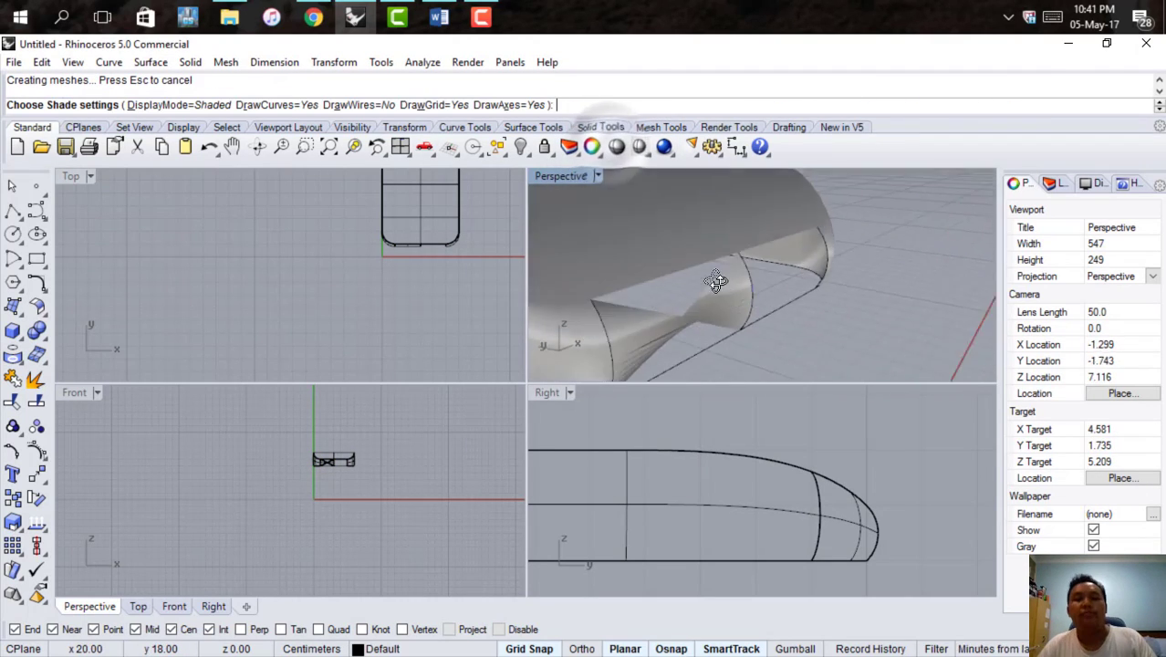
pyautogui.press('Escape')
pyautogui.click(719, 286)
pyautogui.press('Delete')
# Loft a surface between the two outer arc curves at the lid's low-Y short end to close it.
pyautogui.scroll(-2, 719, 286)
pyautogui.press('Return')
pyautogui.click(620, 311)
pyautogui.click(680, 353)
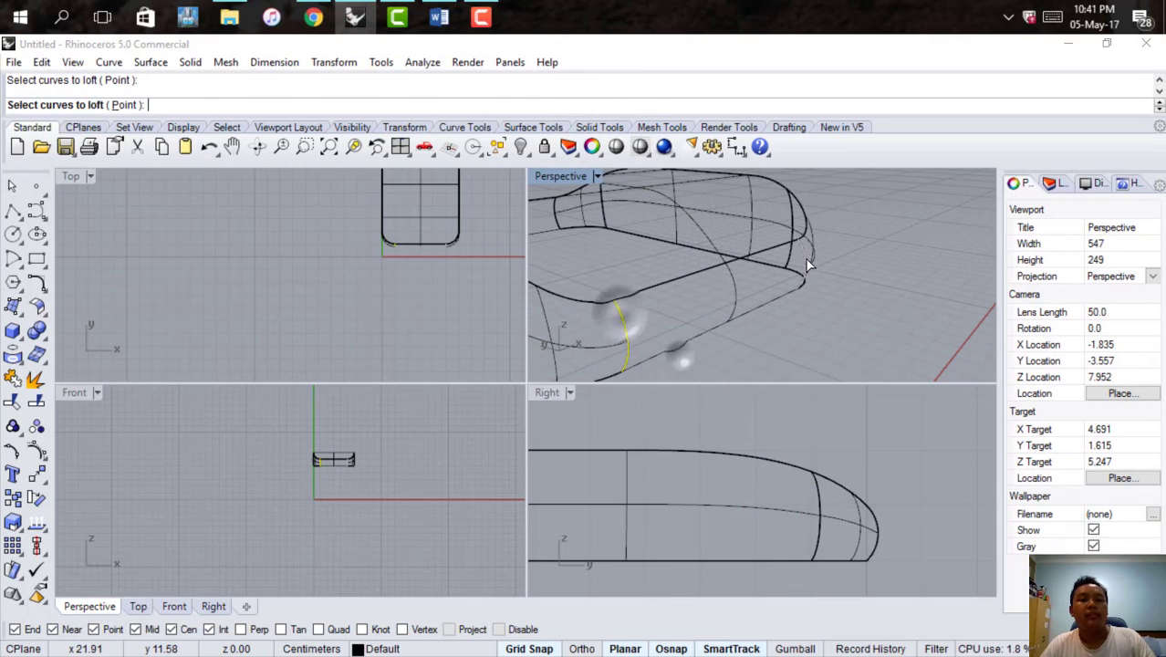
pyautogui.click(806, 259)
pyautogui.click(842, 305)
pyautogui.press('Return')
pyautogui.press('Return')
# Loft the lid's high-Y short end between its two outer arc curves and inspect the lid shaded.
pyautogui.moveTo(835, 264); pyautogui.dragTo(1049, 274, button='right')
pyautogui.scroll(2, 794, 282)
pyautogui.write('Loft')
pyautogui.press('Return')
pyautogui.click(655, 243)
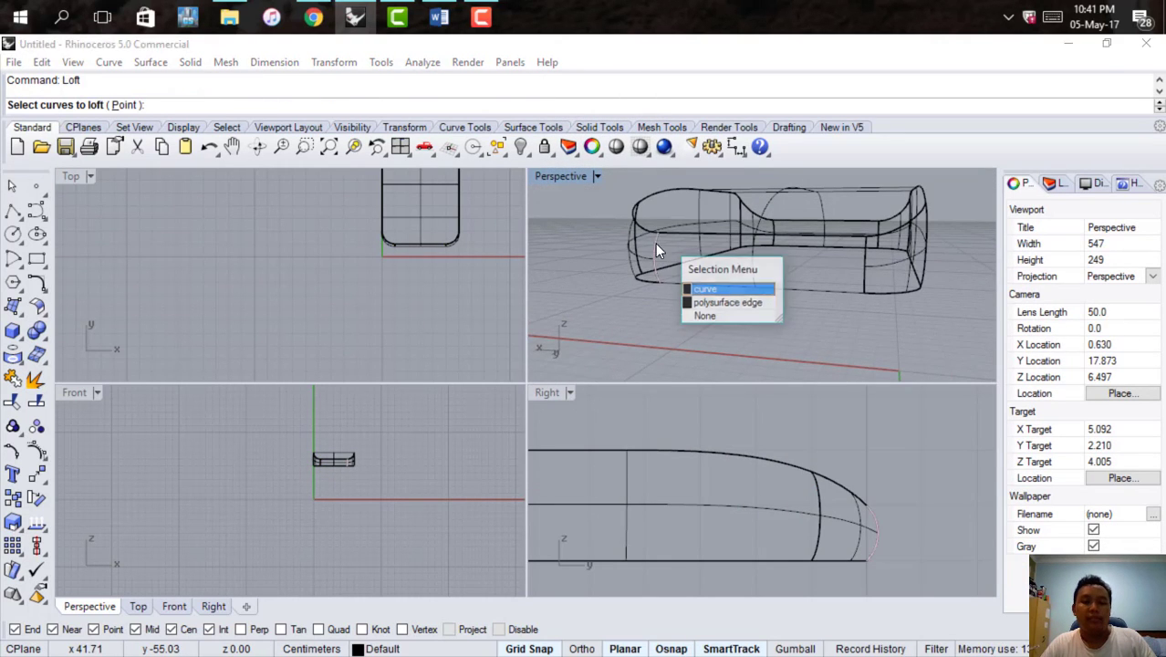
pyautogui.click(748, 289)
pyautogui.click(863, 258)
pyautogui.click(908, 303)
pyautogui.moveTo(758, 245); pyautogui.dragTo(637, 255, button='right')
pyautogui.press('Return')
pyautogui.press('Return')
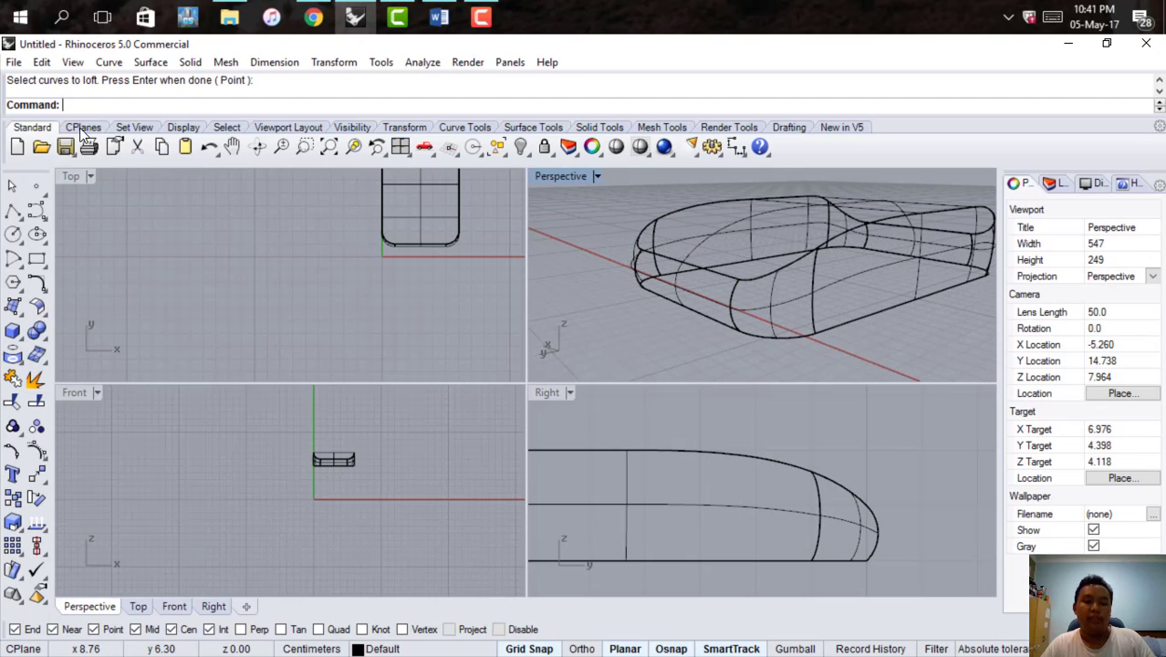
pyautogui.click(617, 147)
pyautogui.moveTo(790, 286); pyautogui.dragTo(595, 183, button='right')
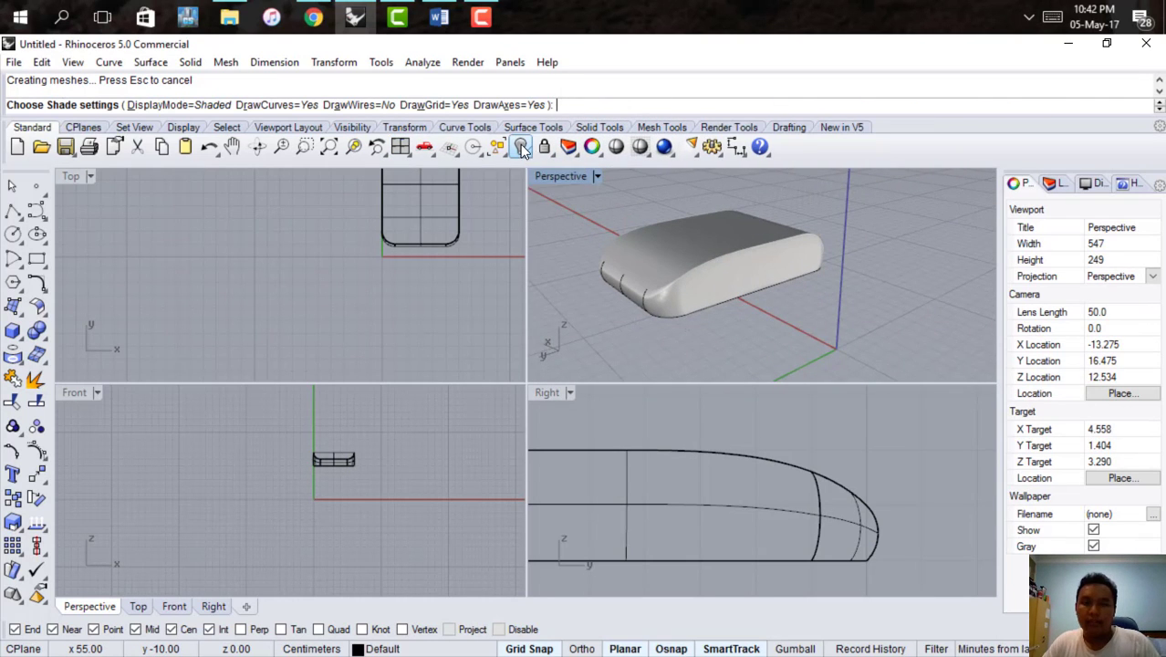
# Show the hidden box objects again and inspect the lid and box together in shaded display.
pyautogui.rightClick(522, 148)
pyautogui.moveTo(866, 293); pyautogui.dragTo(821, 270, button='right')
pyautogui.click(824, 269)
pyautogui.click(12, 187)
pyautogui.click(617, 147)
pyautogui.moveTo(694, 239); pyautogui.dragTo(621, 239, button='right')
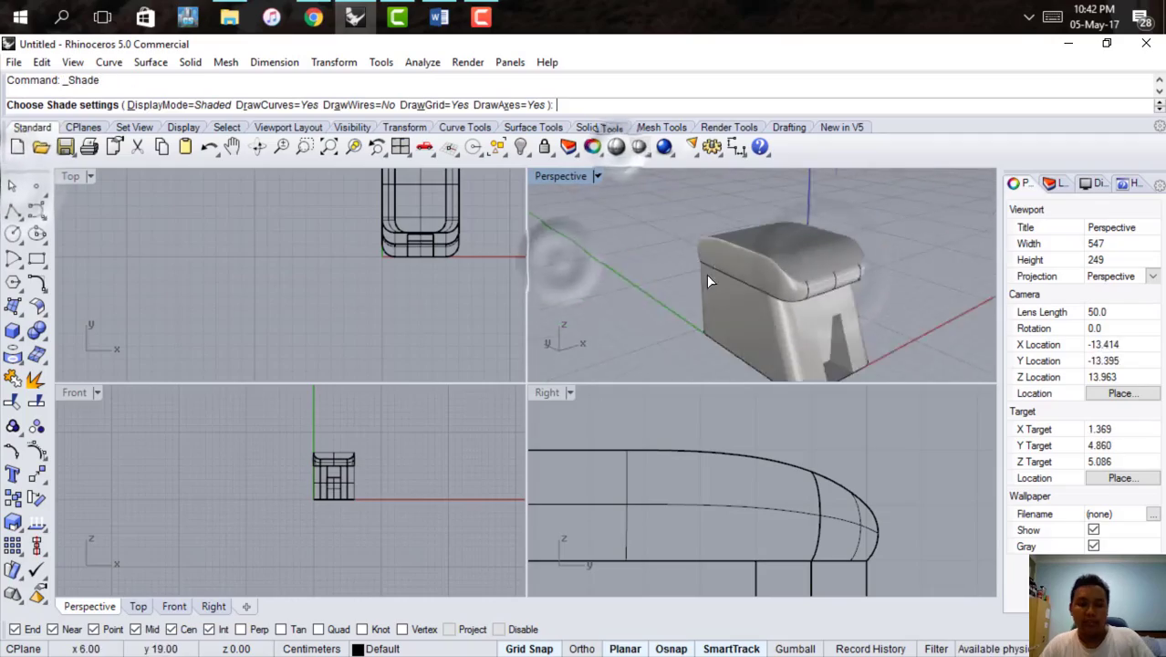